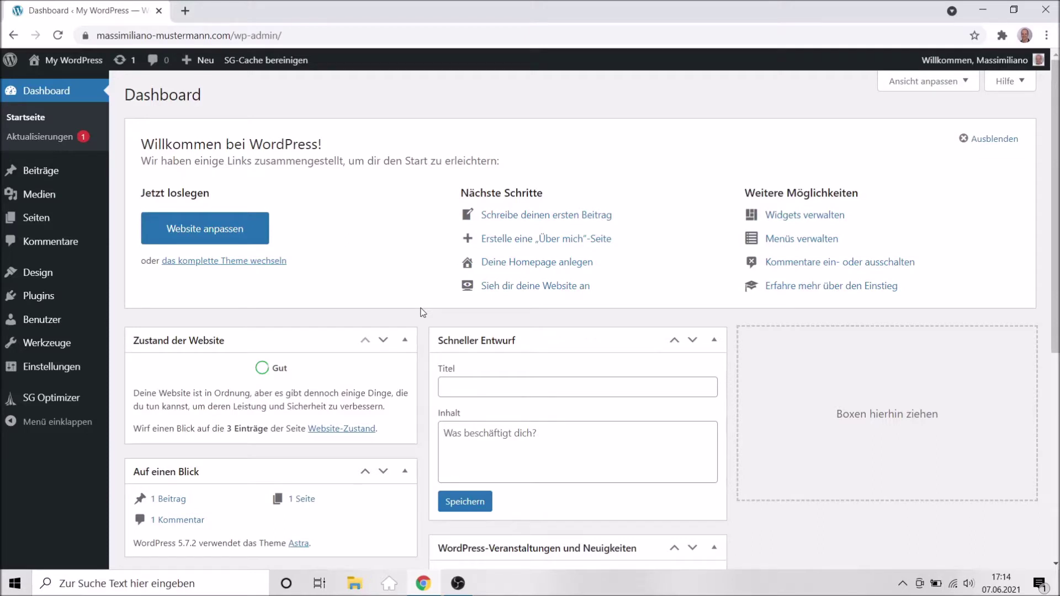
left_click(292, 36)
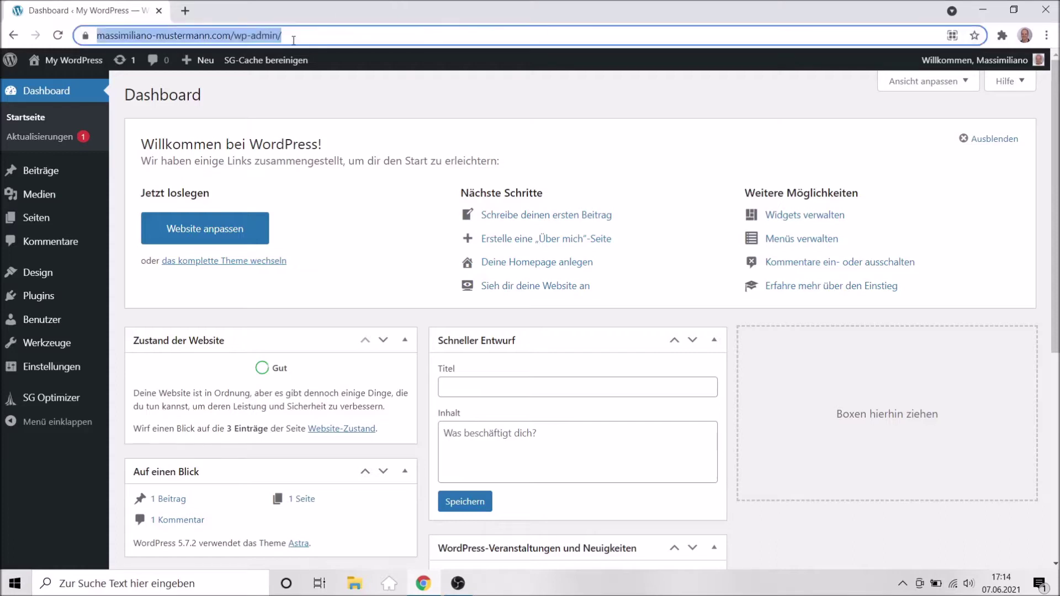
left_click(345, 104)
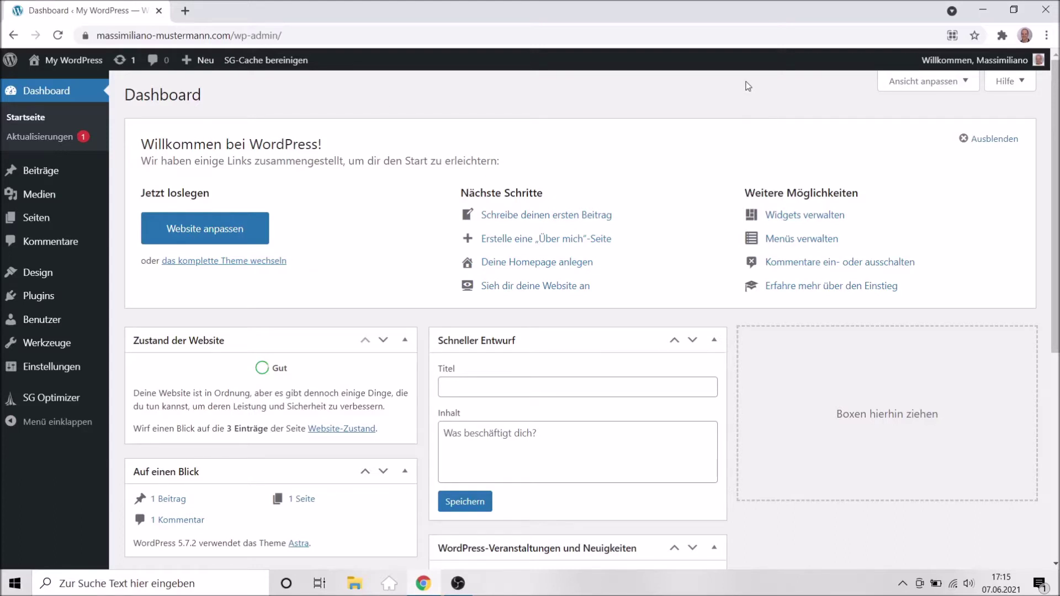
Open the live website in a new browser tab, compare it with the admin dashboard, and close that tab
mouse_move(1045, 68)
mouse_move(76, 69)
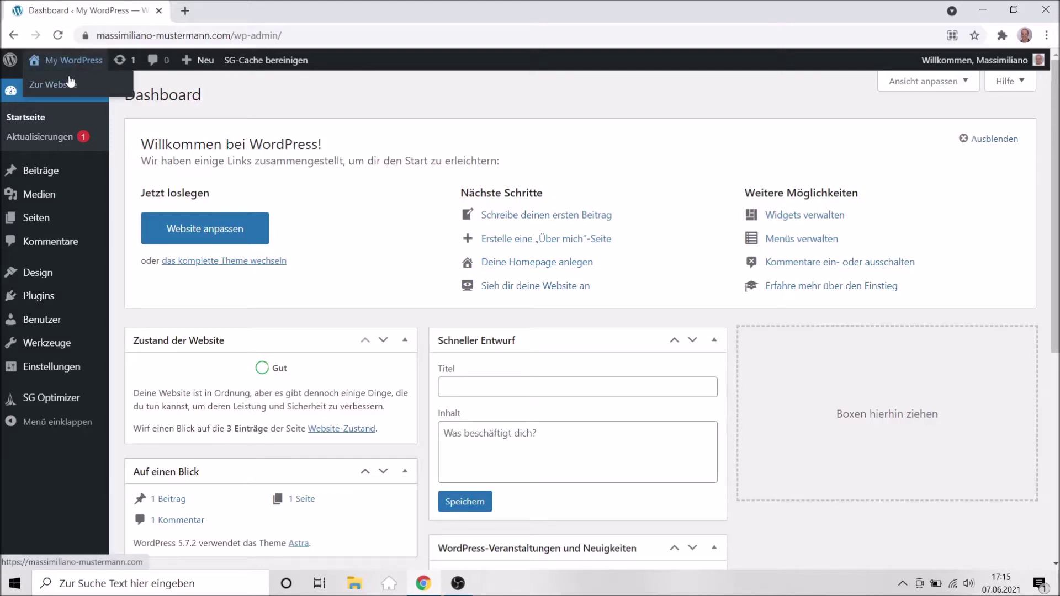
right_click(63, 86)
left_click(110, 99)
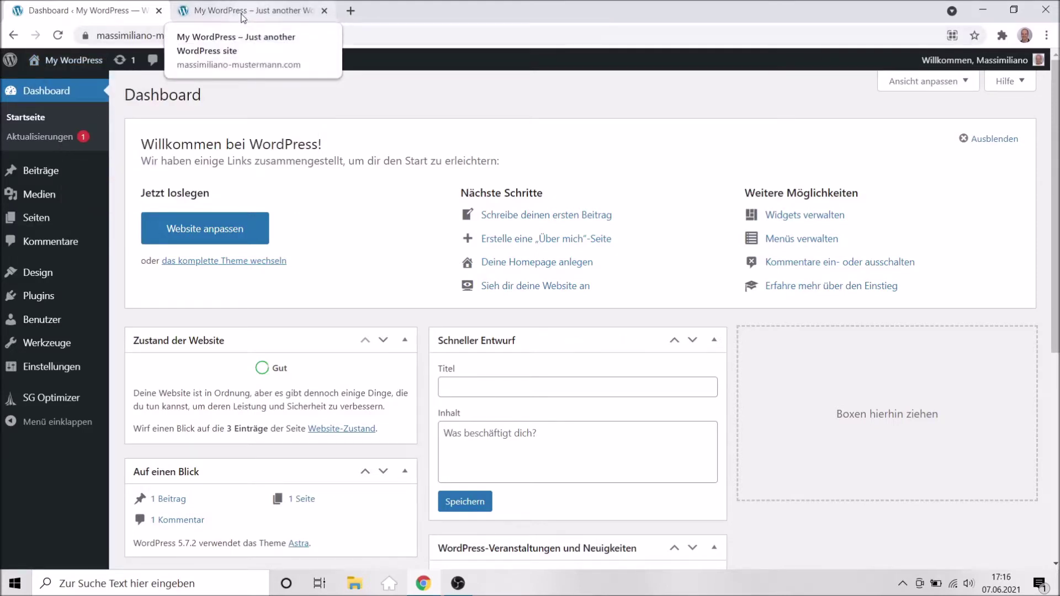
left_click(242, 12)
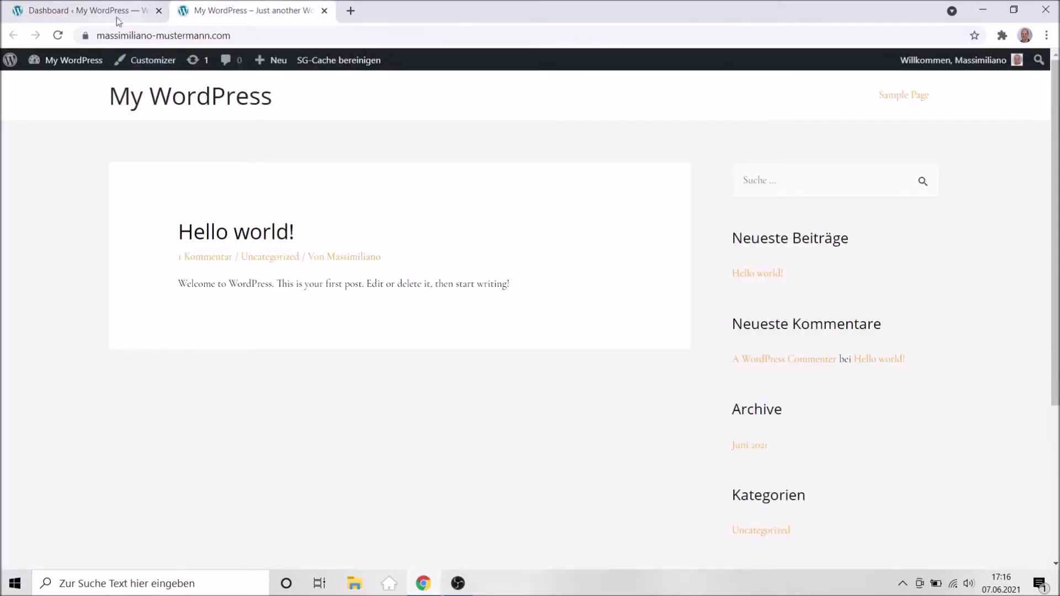
left_click(78, 11)
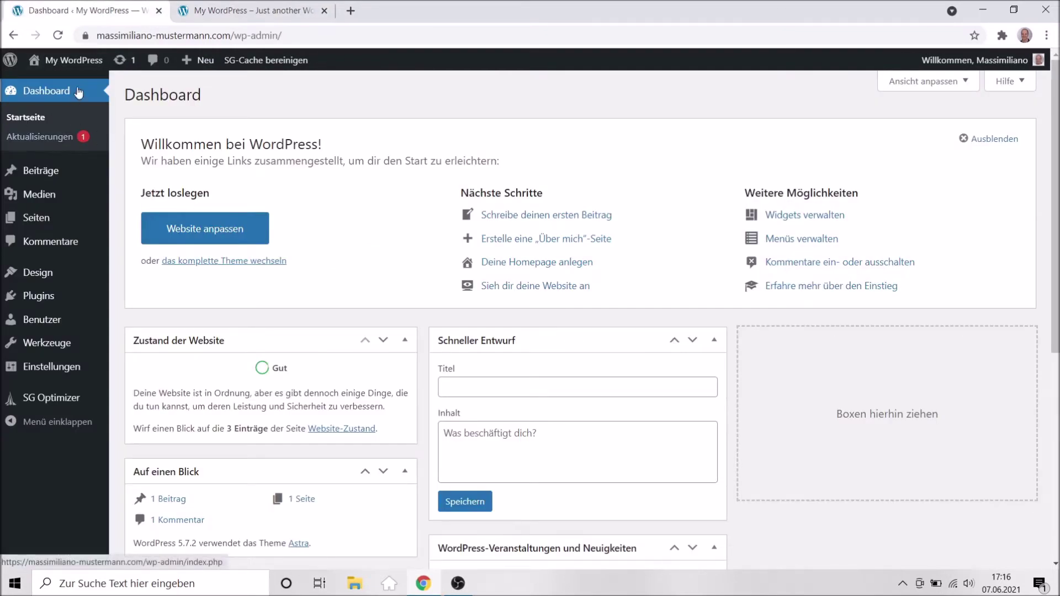
left_click(241, 12)
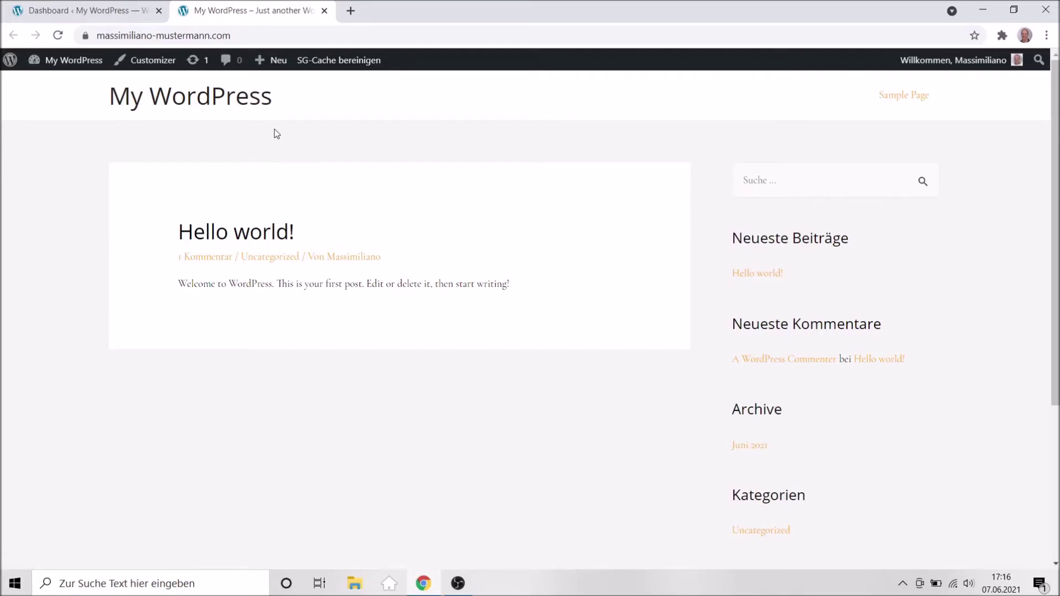
left_click(324, 10)
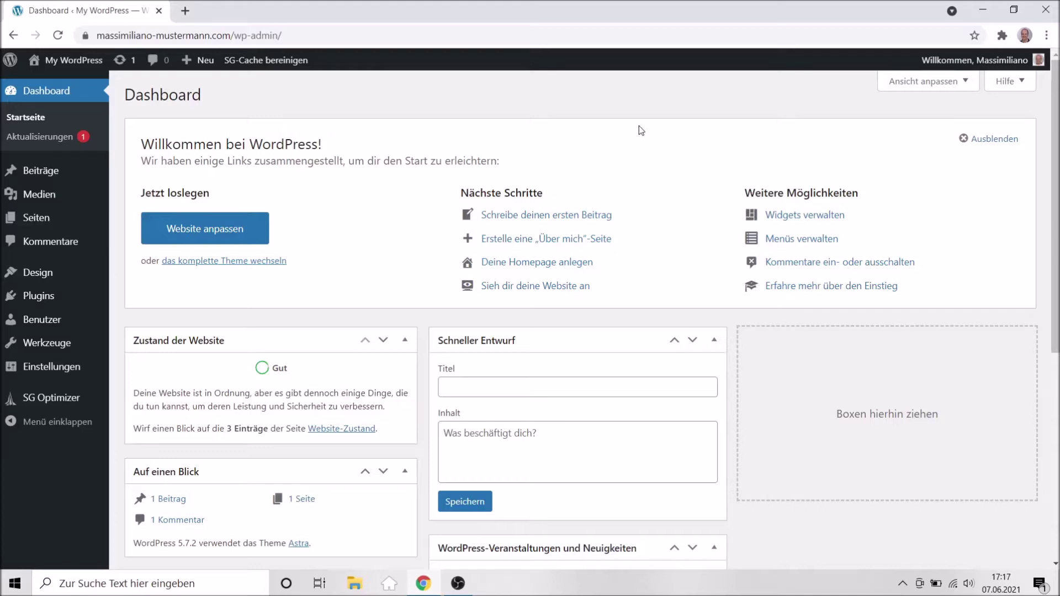
Log out of the WordPress account and load the public home page by stripping the address down to the bare domain
mouse_move(974, 60)
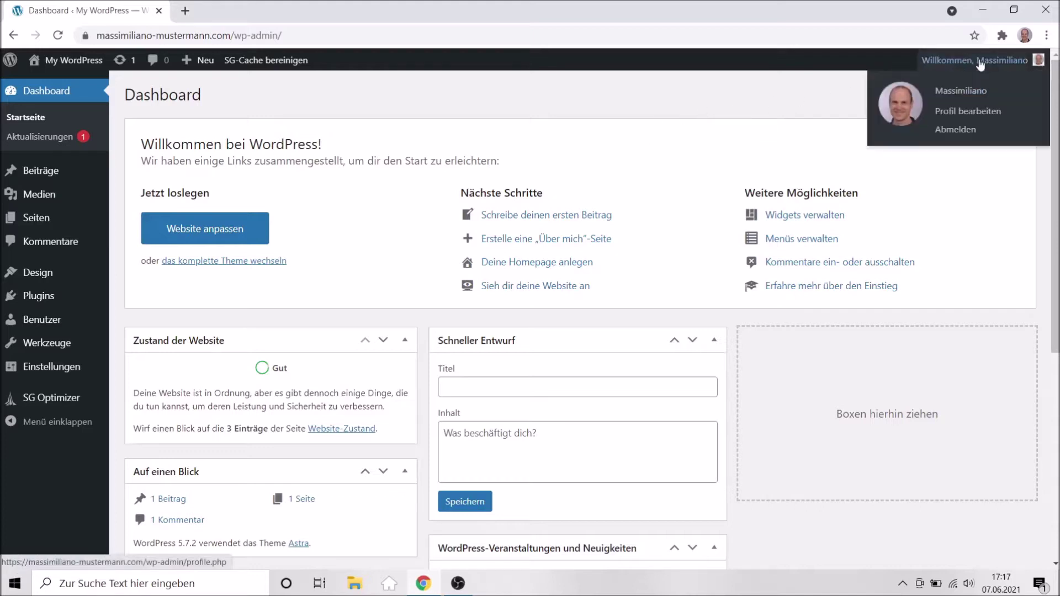
left_click(952, 132)
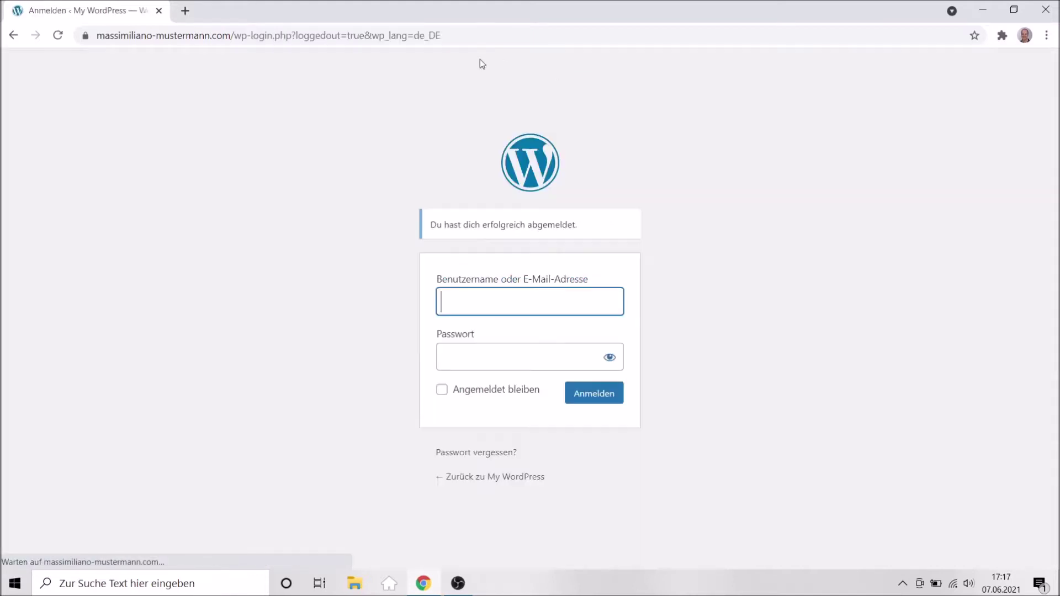
left_click(424, 35)
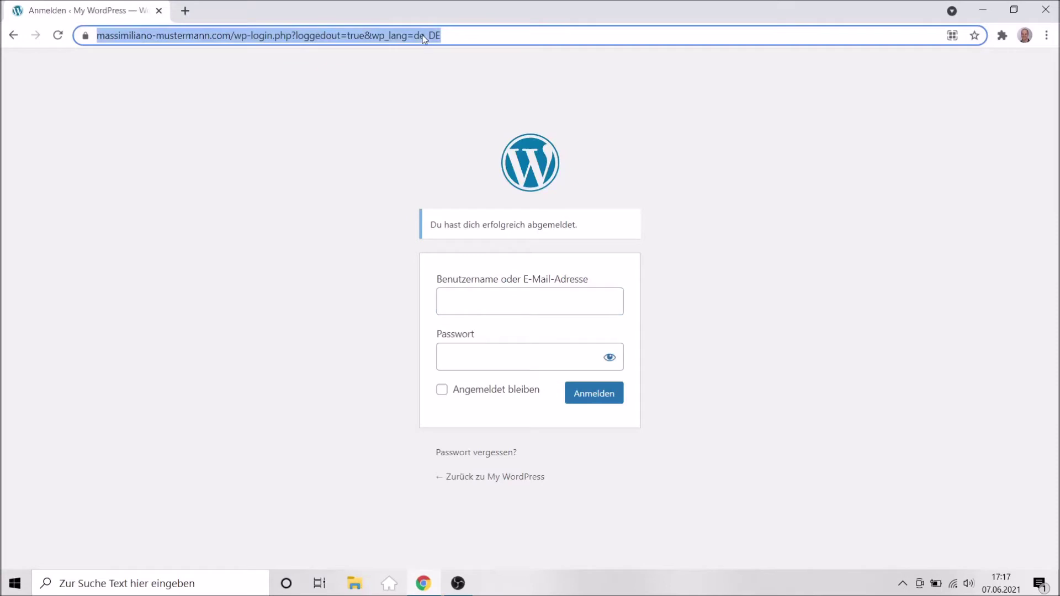
left_click(424, 35)
left_click_drag(262, 36, 540, 52)
key("BackSpace")
key("Return")
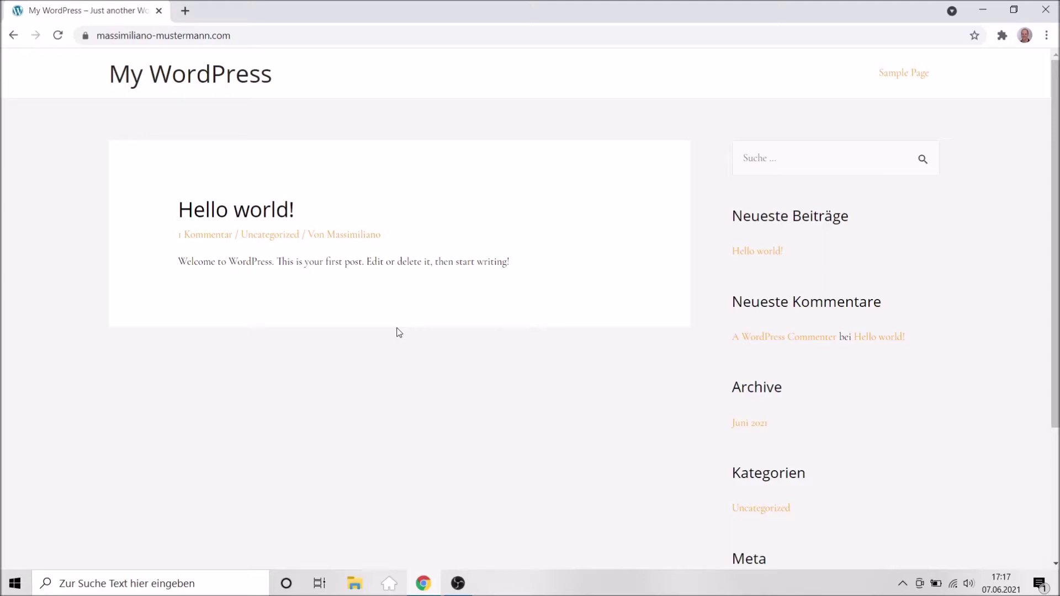
Open the WordPress login page by adding /wp-admin to the site's domain
left_click(262, 36)
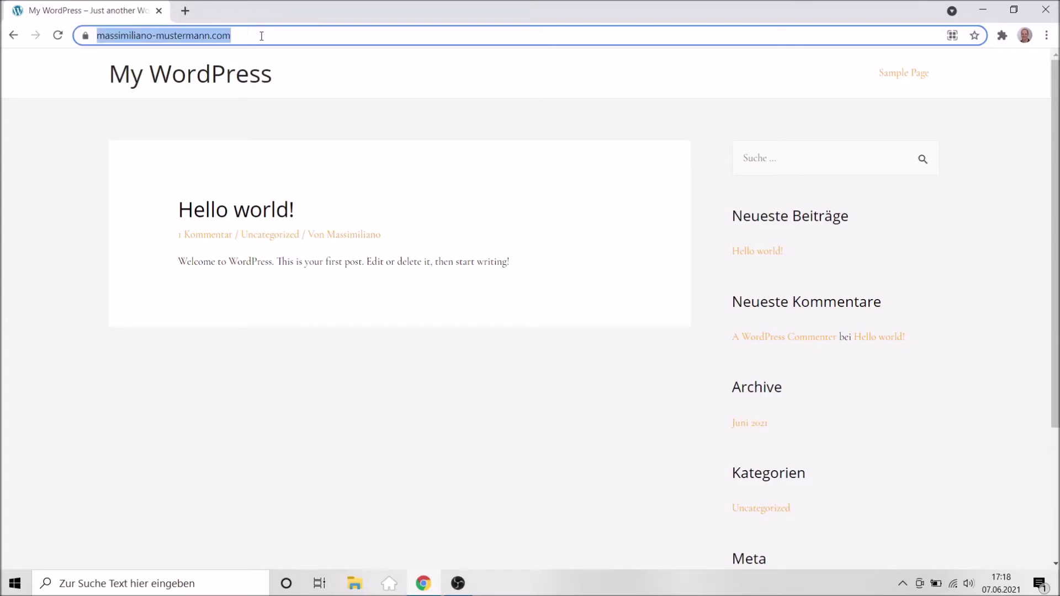
left_click(262, 37)
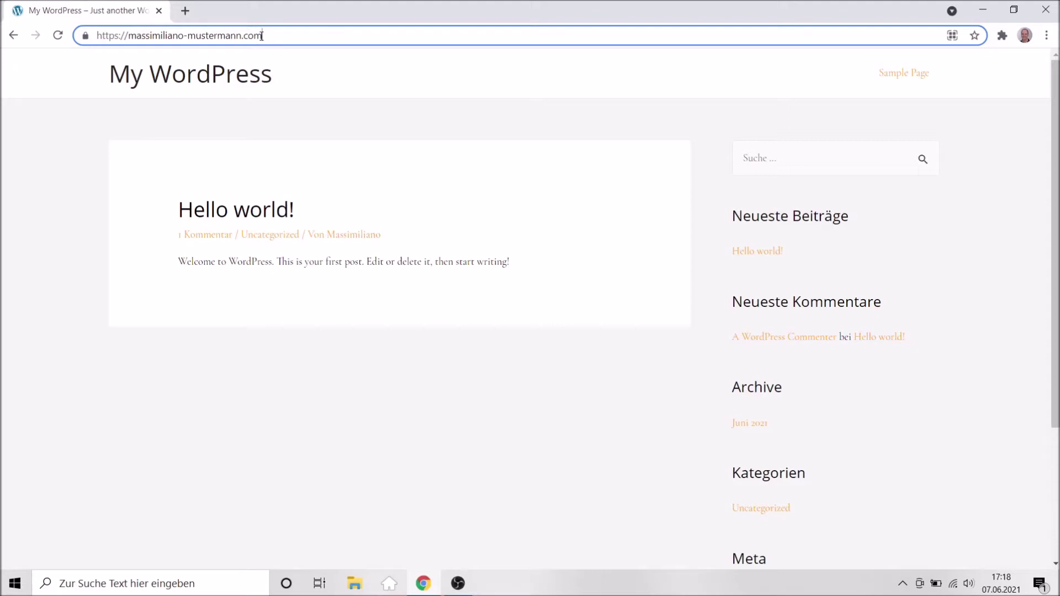
type("/")
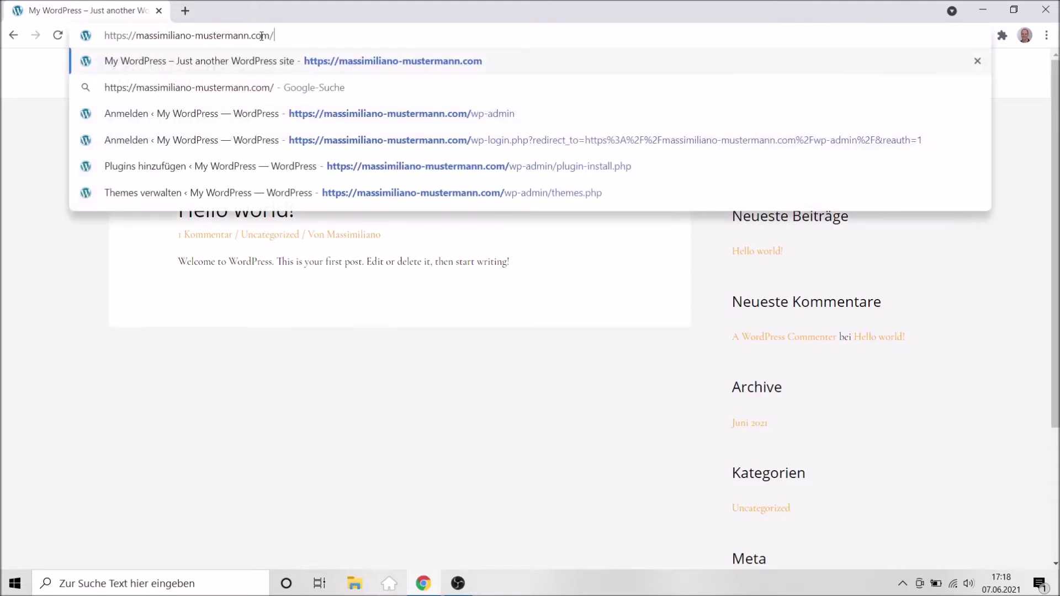
type("wp-admin")
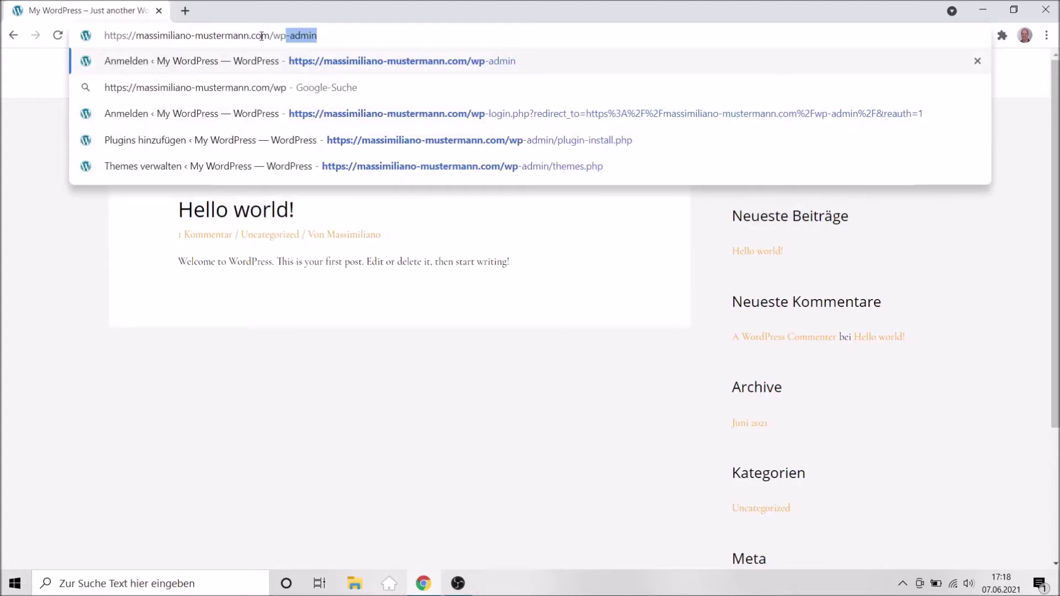
key("Return")
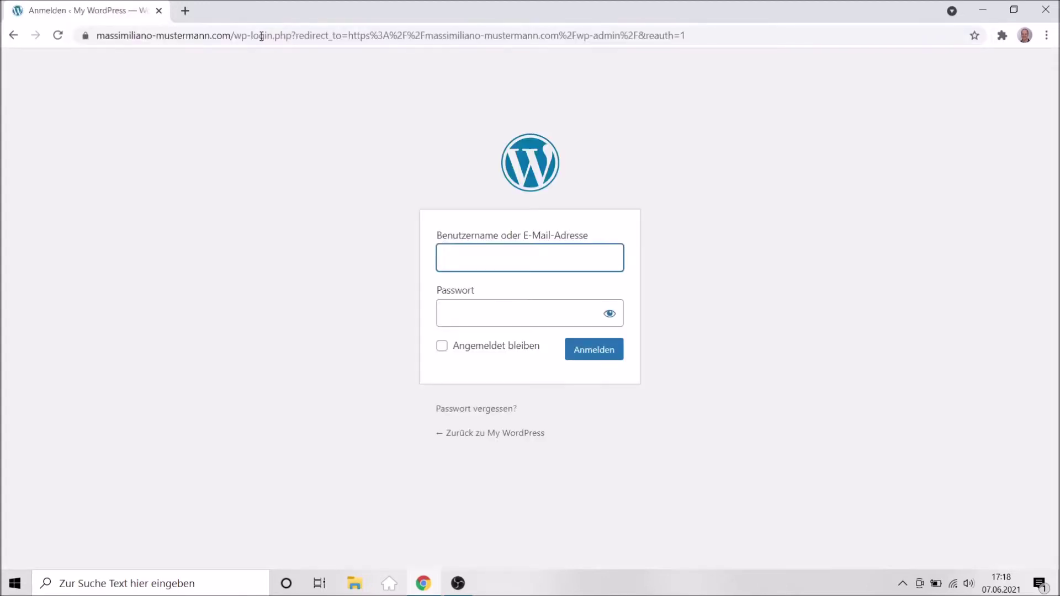
Log in to the WordPress dashboard with the account's username and password
type("Massimiliano")
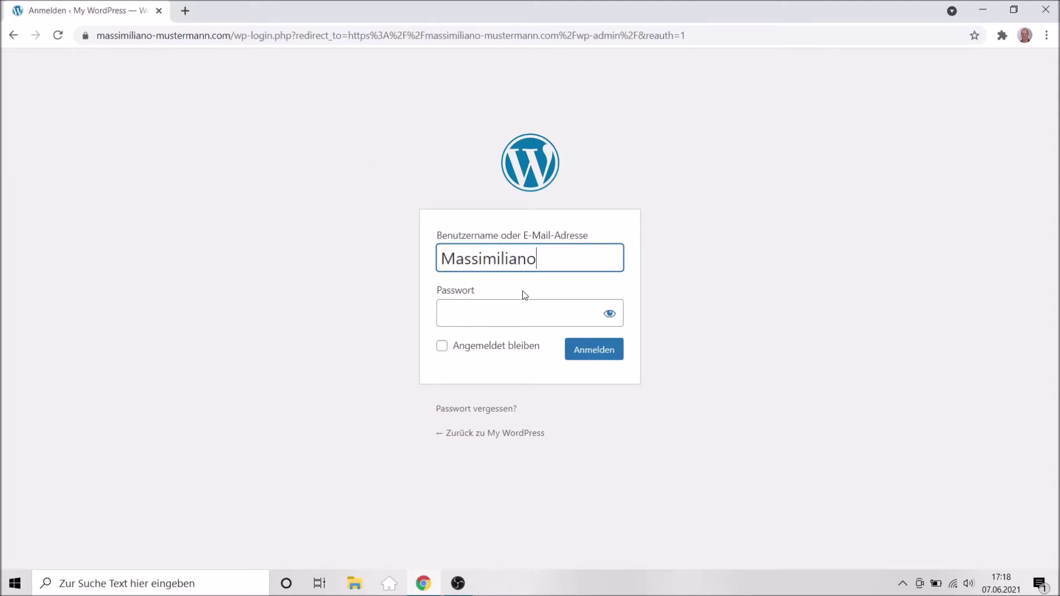
left_click(514, 308)
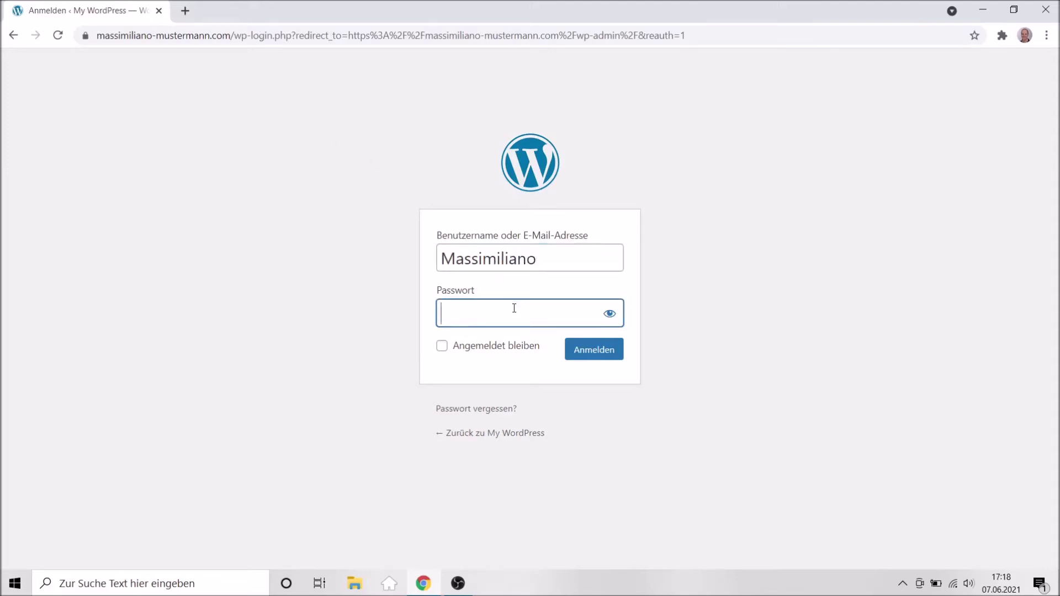
key("ctrl+v")
left_click(594, 359)
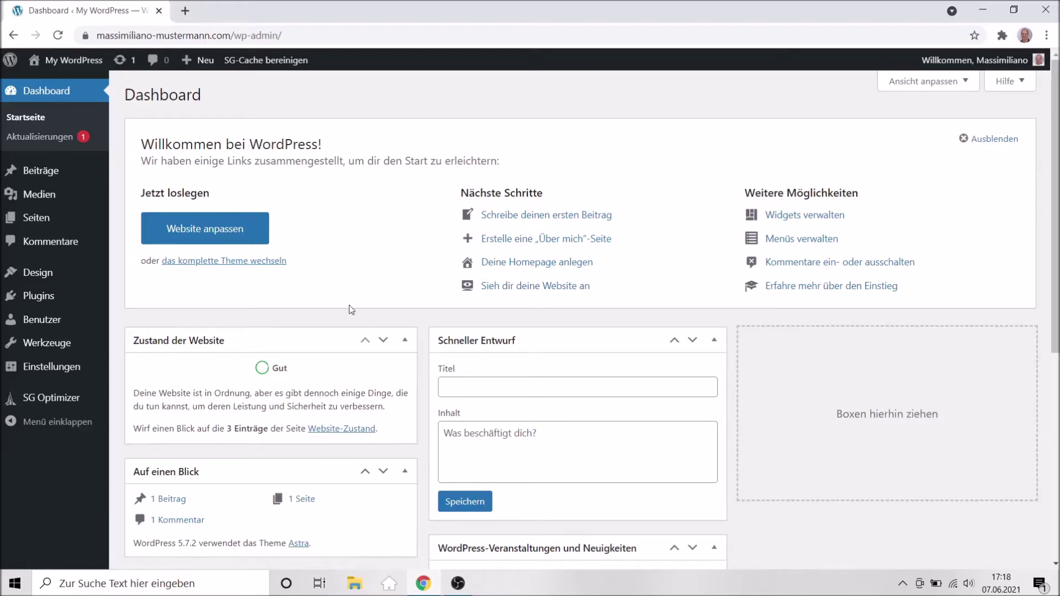
Open the list of installed plugins and view the details of SG Optimizer, closing them again
mouse_move(32, 298)
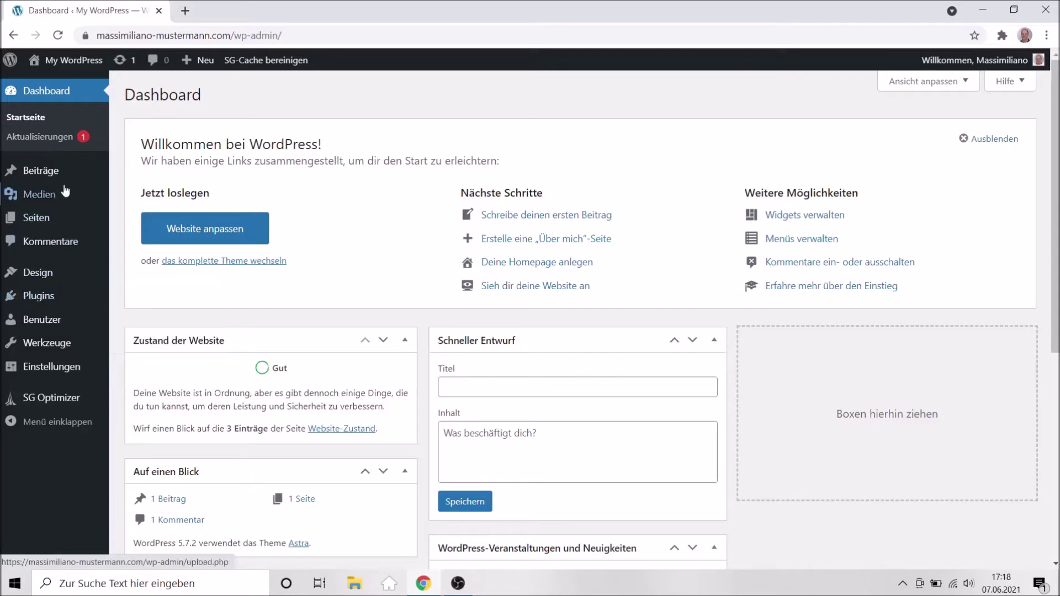
left_click(35, 296)
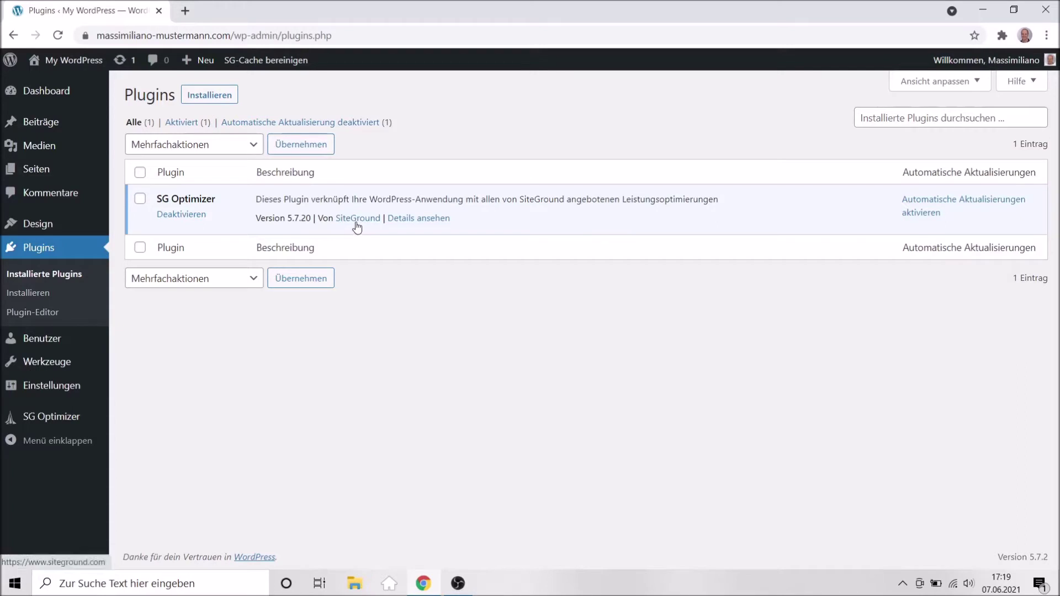
left_click(410, 218)
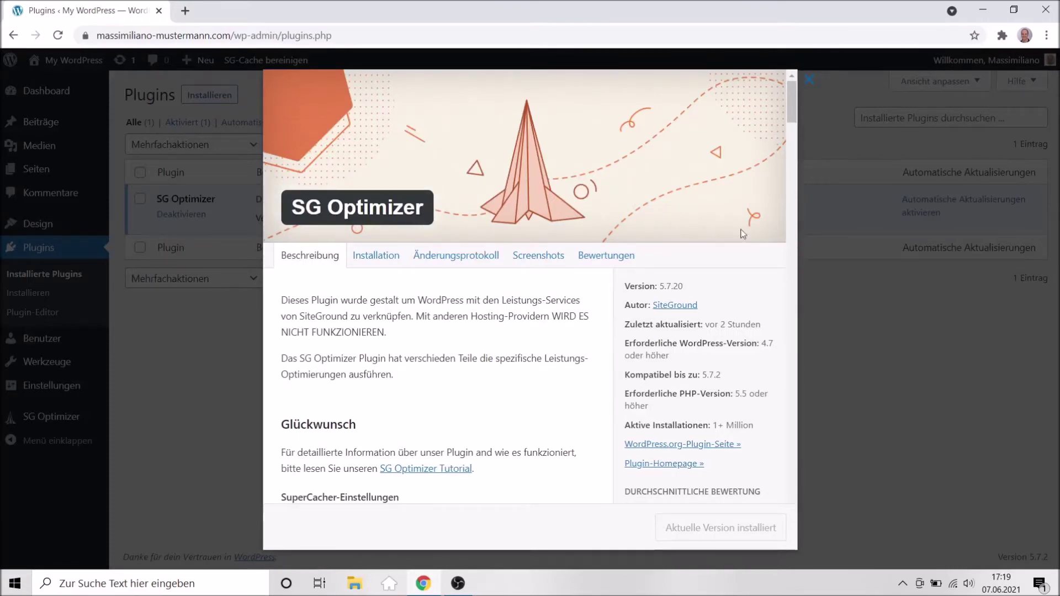
left_click(811, 80)
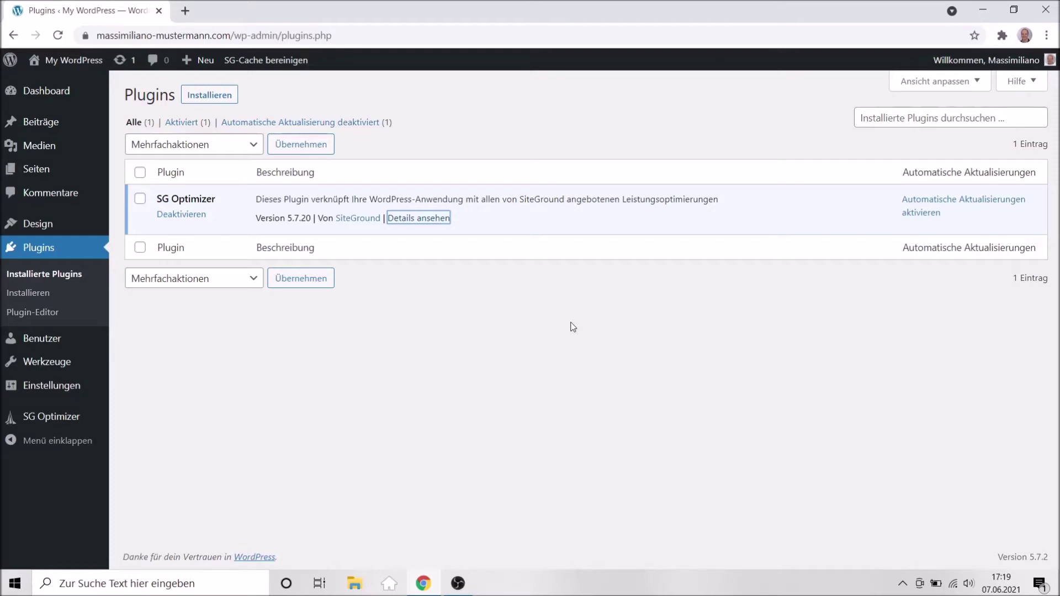
Open the page for adding plugins and browse the popular (Populär) and recommended (Empfohlen) plugins
left_click(202, 100)
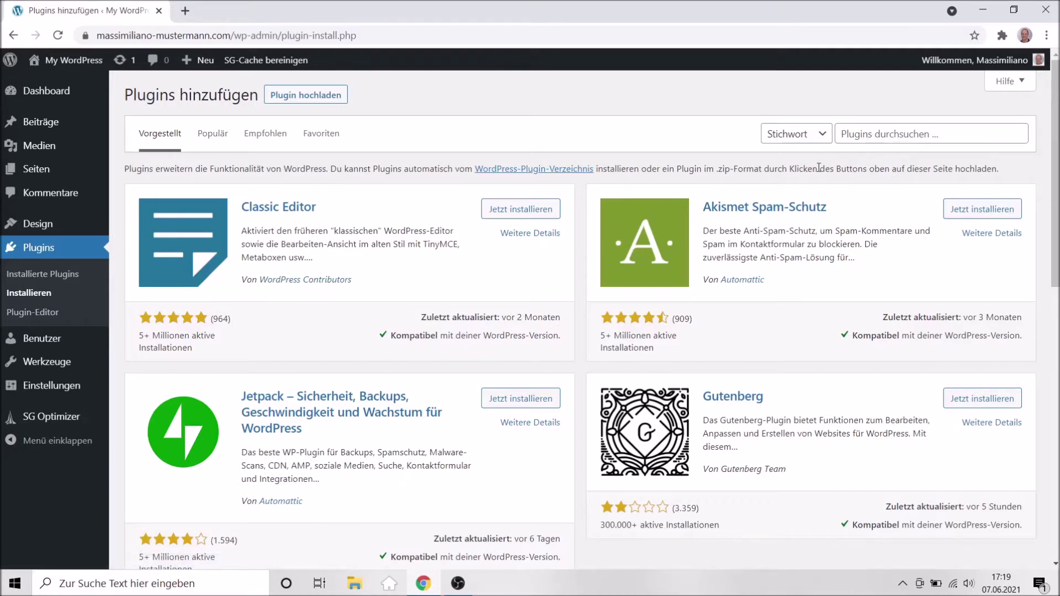
left_click(212, 138)
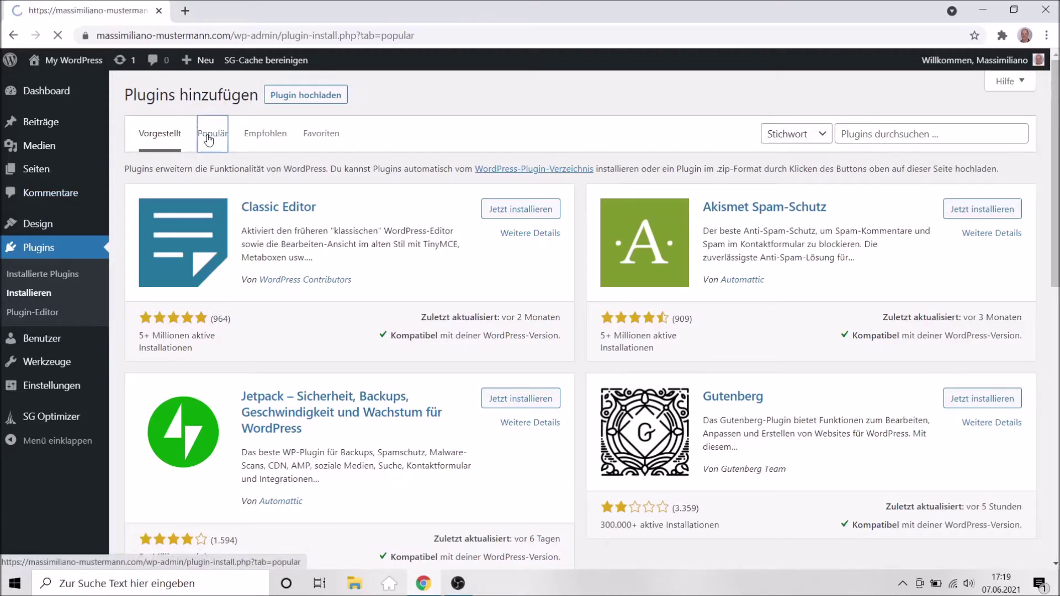
left_click(266, 138)
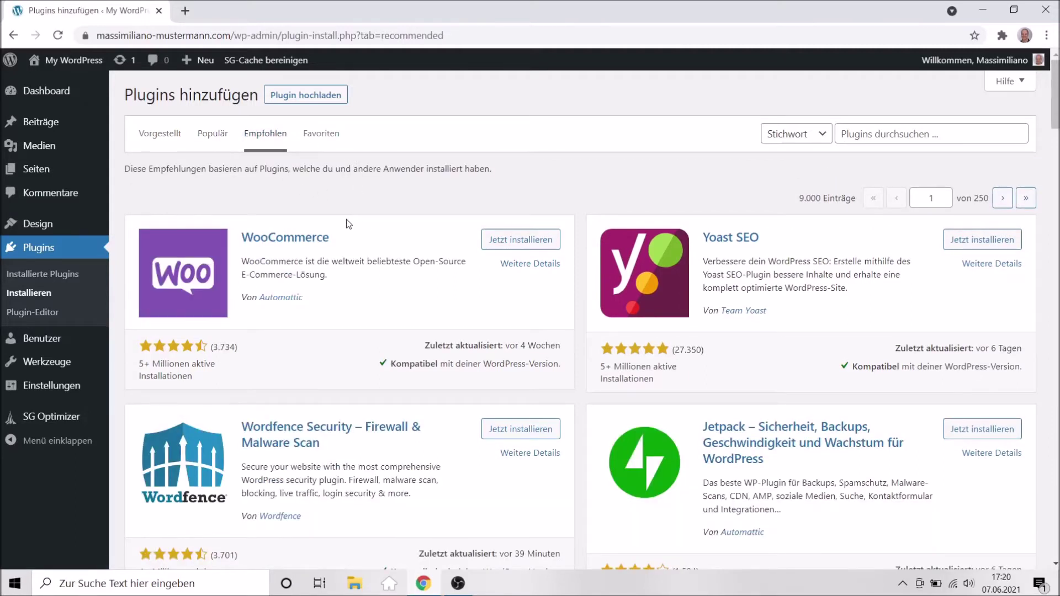
Search the plugin directory for "coming soon", and install and activate Coming Soon Page, Maintenance Mode & Landing Pages by SeedProd
left_click(900, 134)
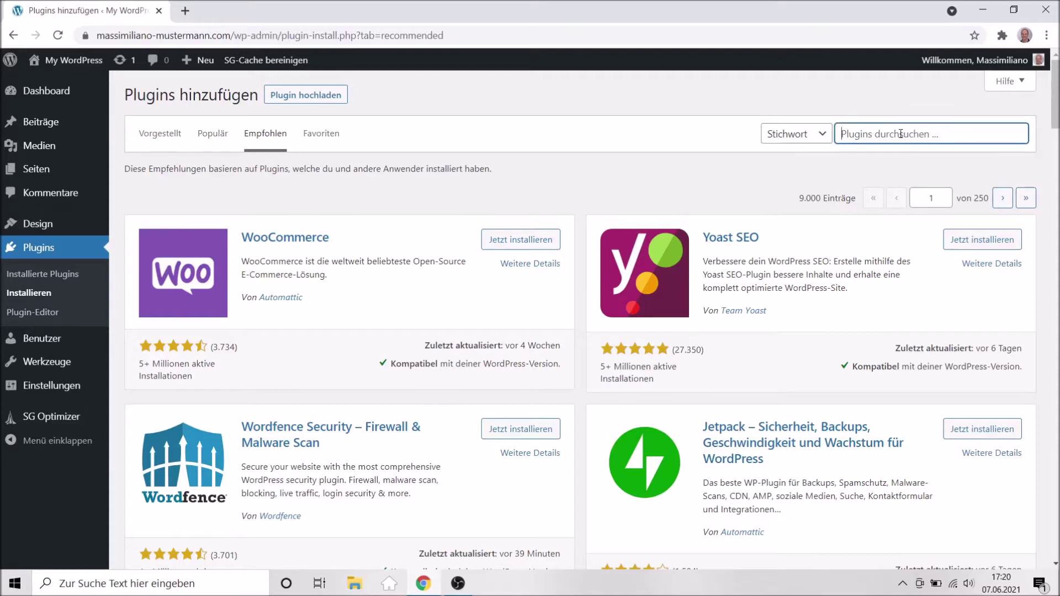
type("coming soon")
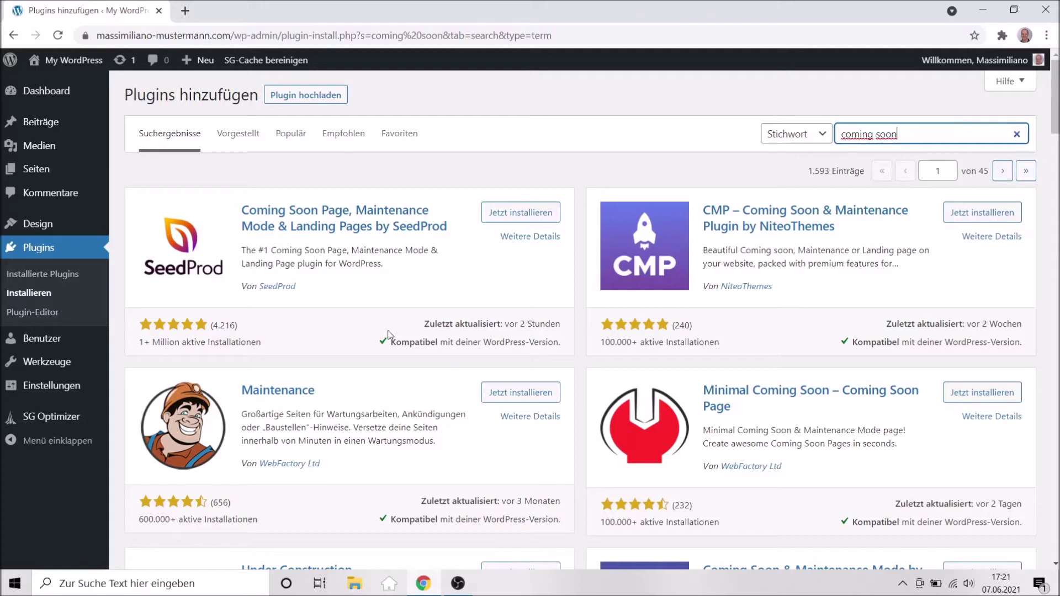
left_click(511, 214)
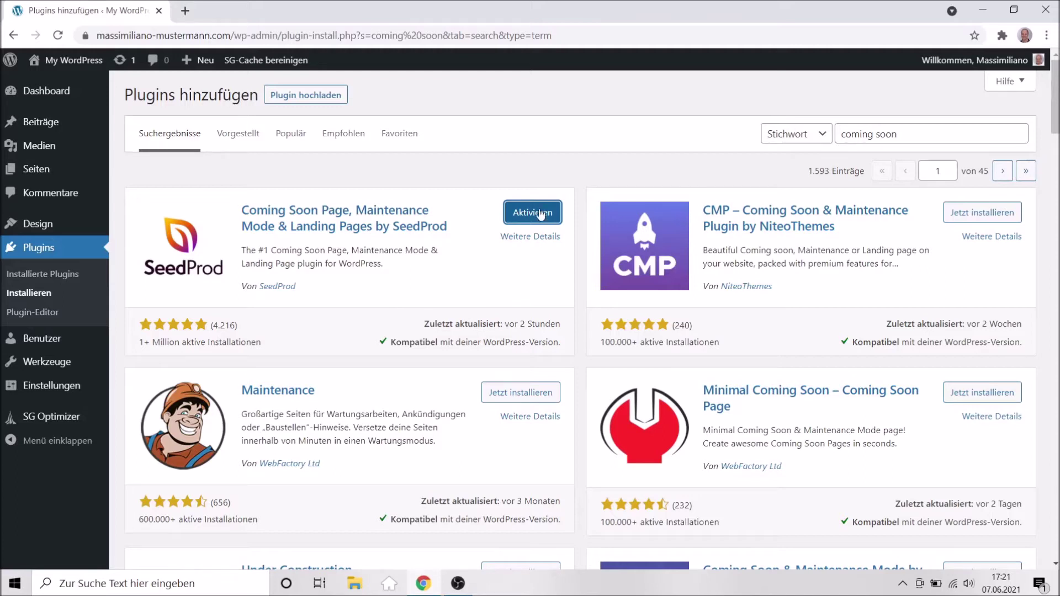
left_click(517, 218)
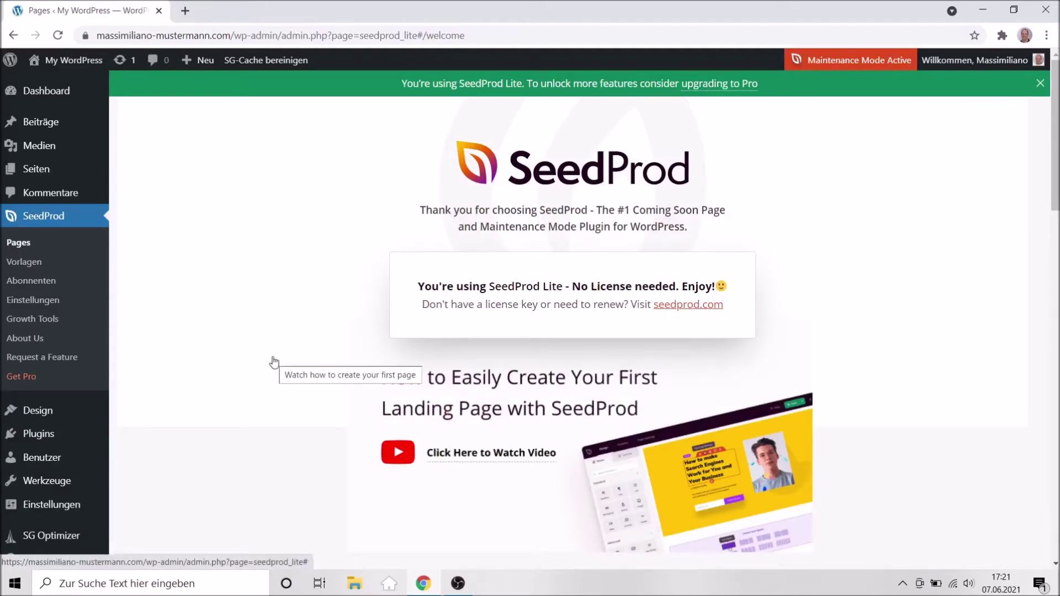
Look through the SeedProd welcome page, including its feature overview and Pro upgrade offer, and return to its beginning
scroll(274, 362, "down", 4)
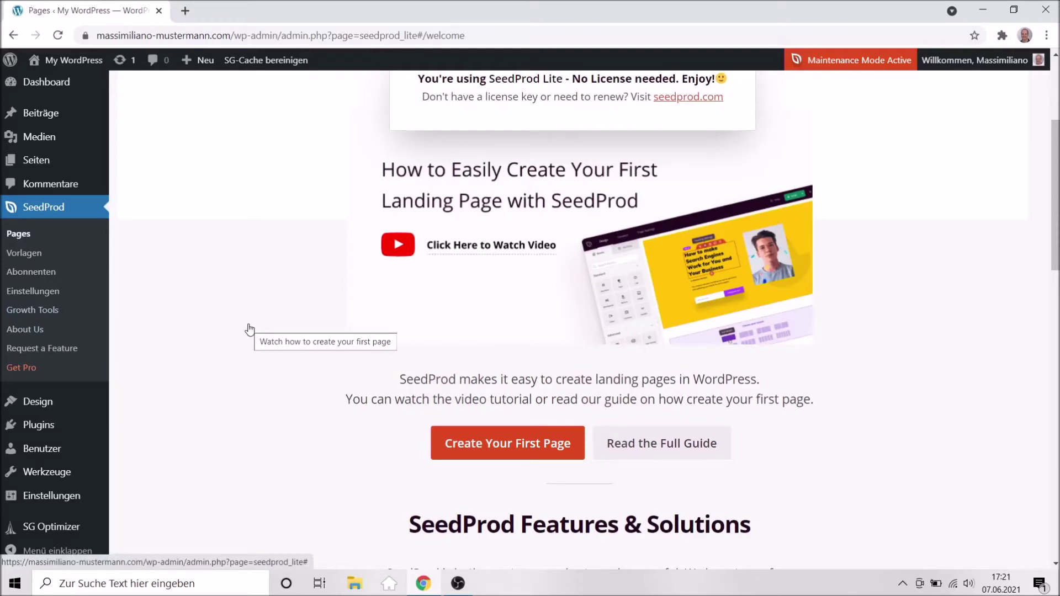
scroll(249, 330, "down", 15)
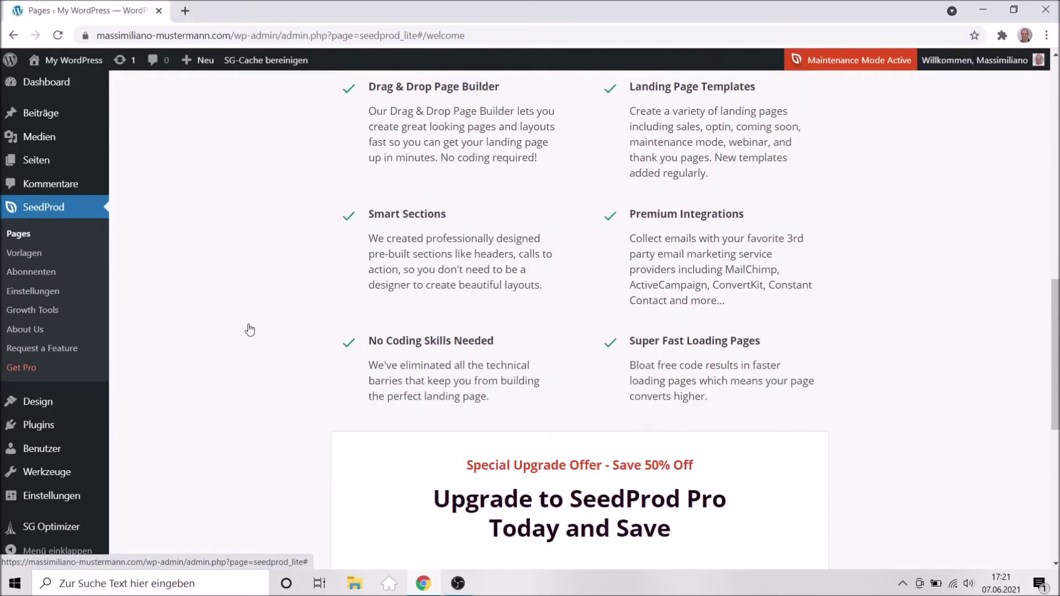
scroll(250, 329, "up", 3)
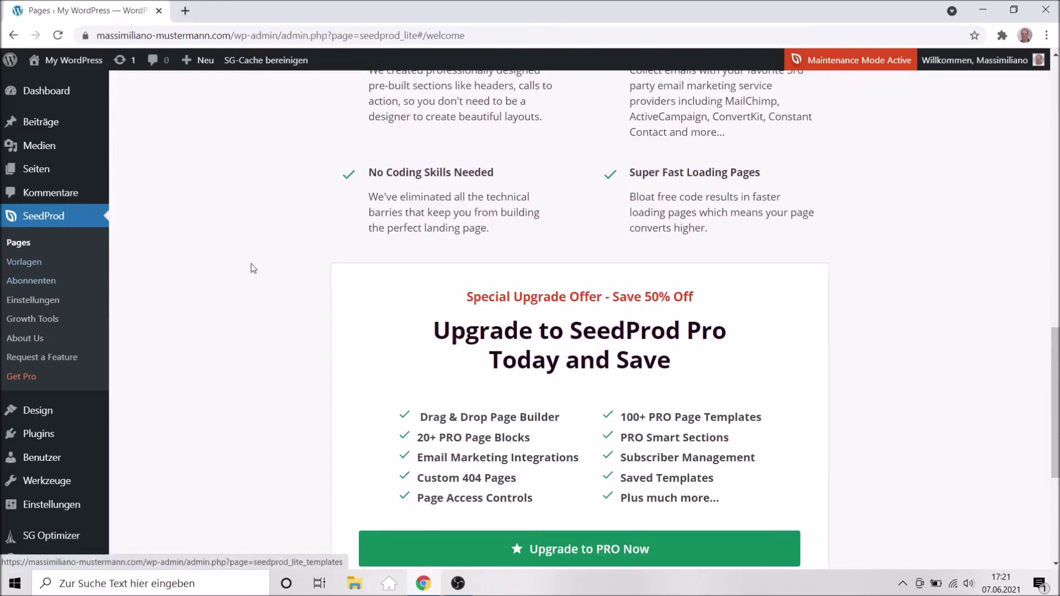
scroll(274, 289, "up", 4)
scroll(275, 289, "up", 12)
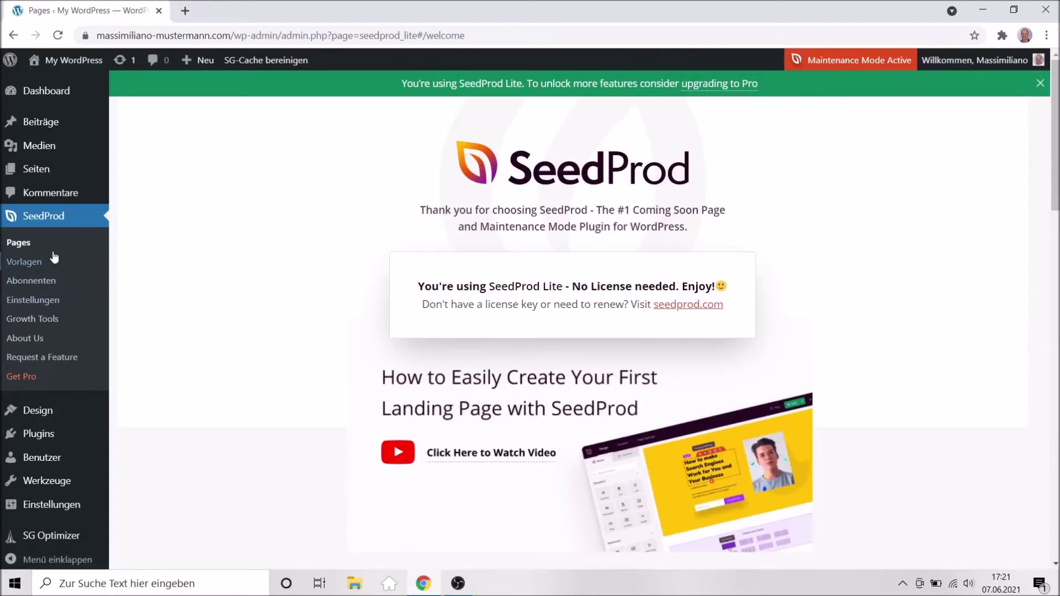
Look through SeedProd's Vorlagen, Abonnenten, Einstellungen, Growth Tools and About Us pages
left_click(25, 261)
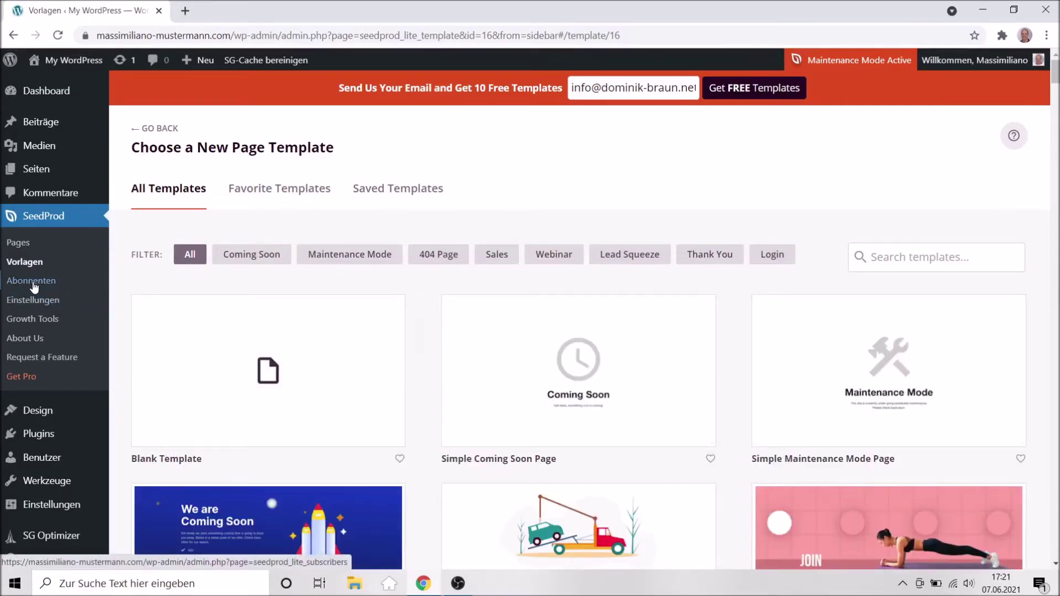
left_click(33, 283)
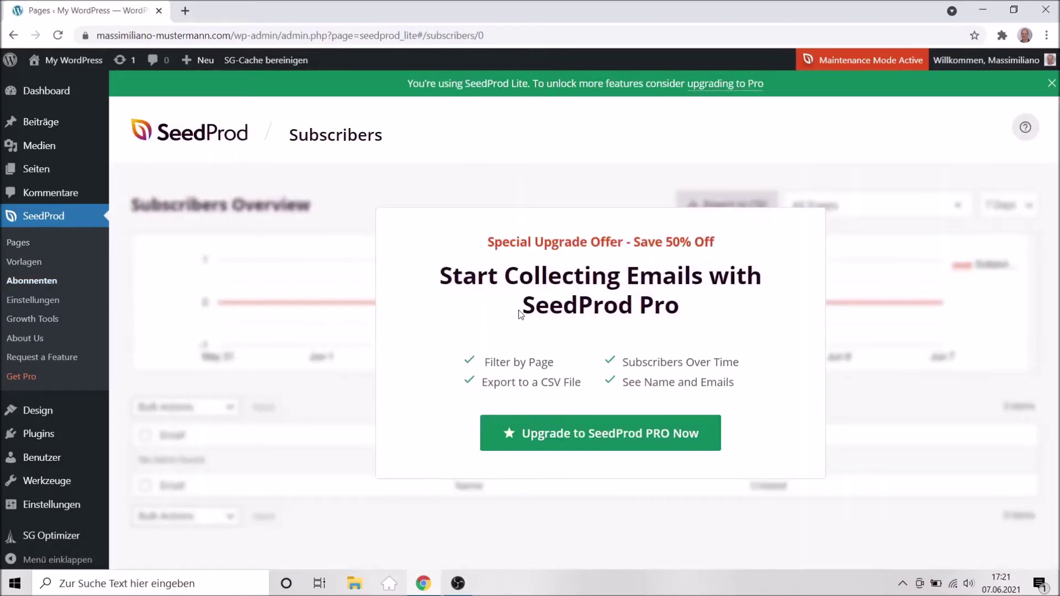
left_click(34, 301)
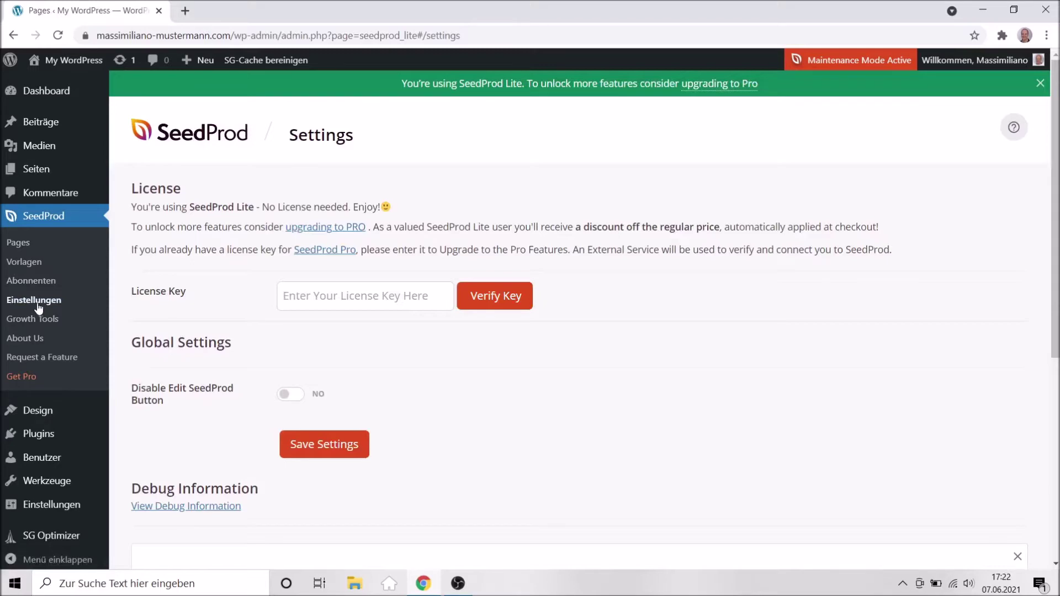
left_click(34, 325)
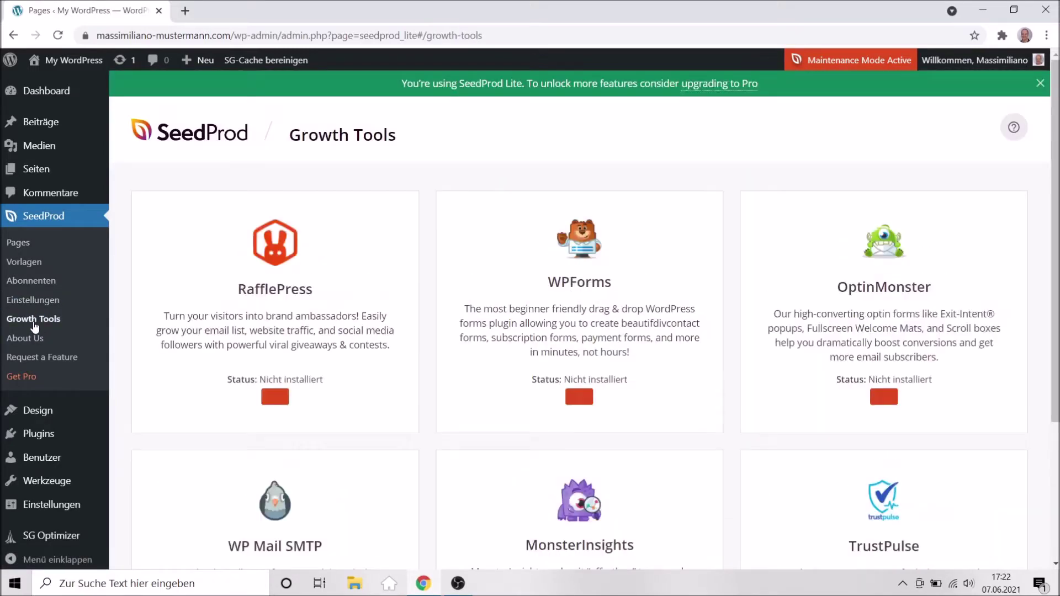
left_click(25, 339)
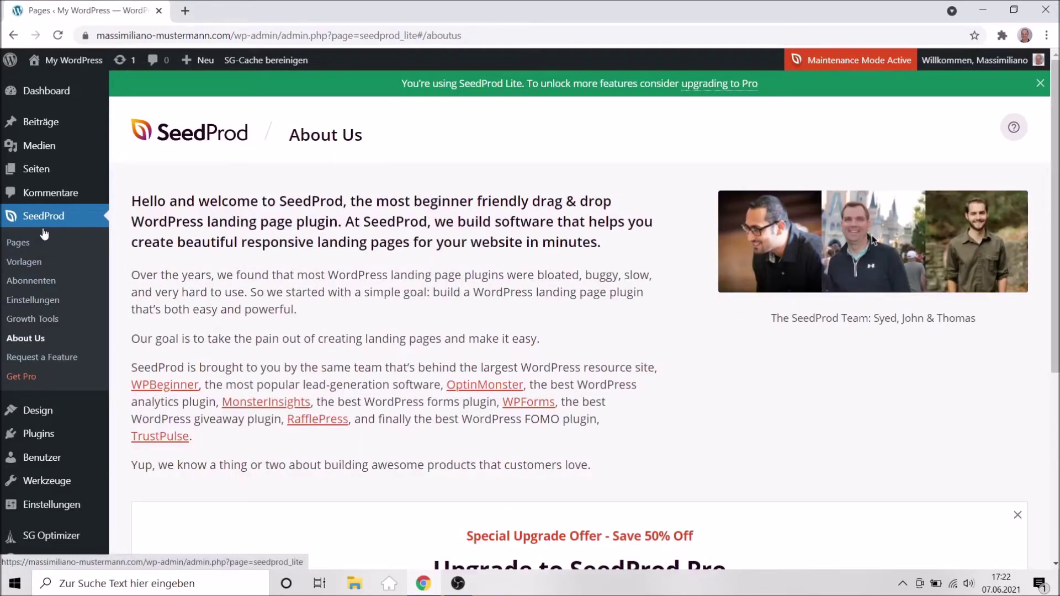
Open SeedProd's pages overview and switch Maintenance Mode off and on again
left_click(42, 218)
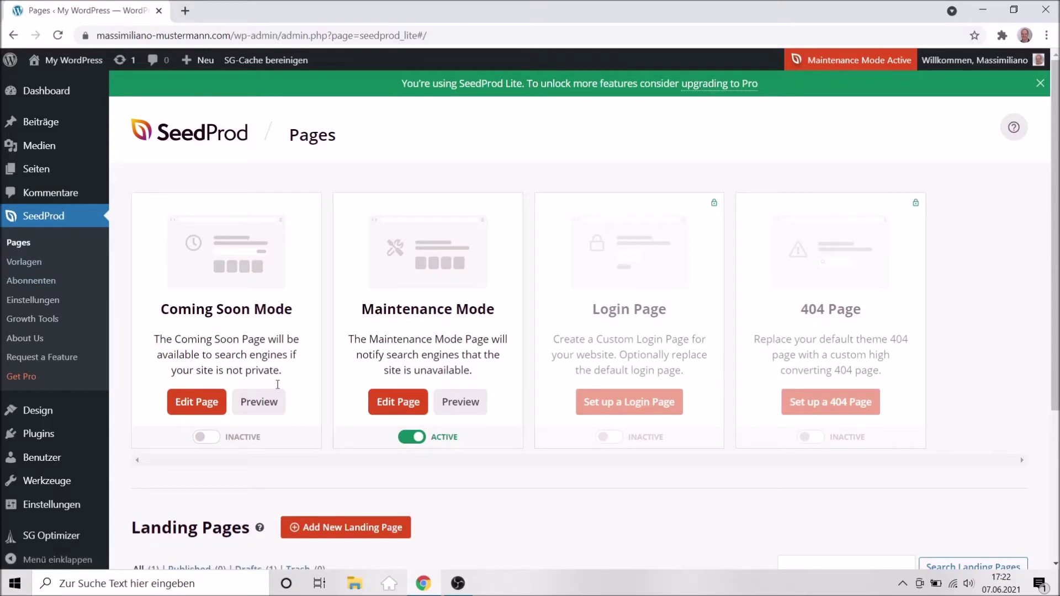
left_click(421, 440)
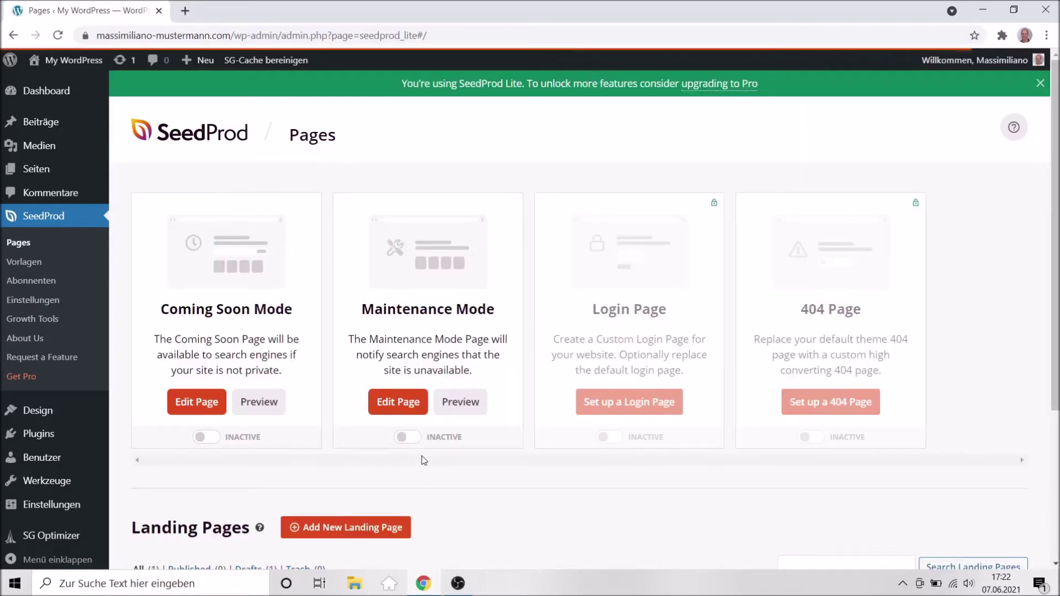
left_click(409, 441)
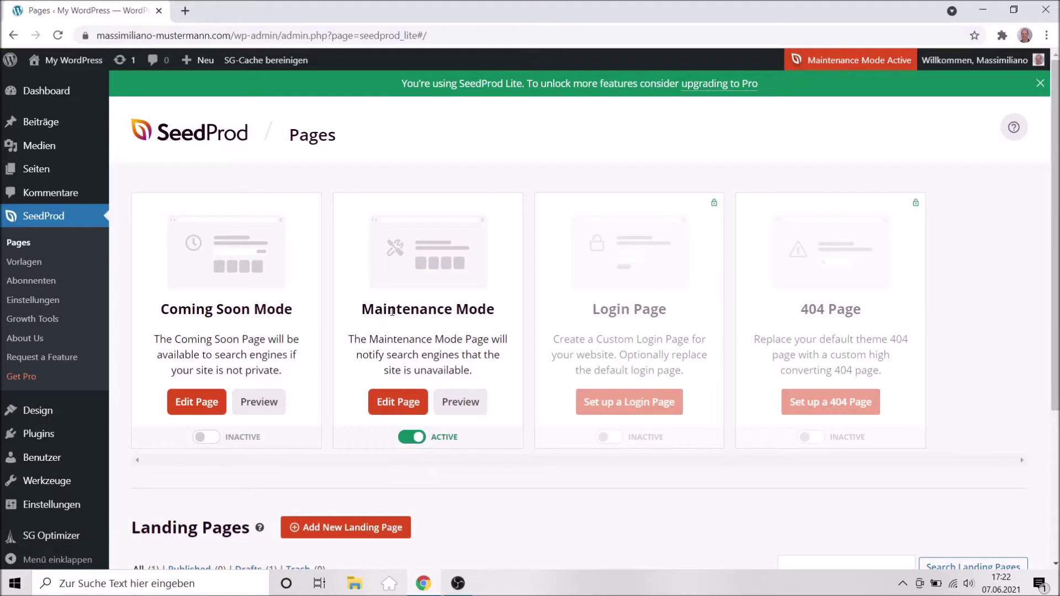
Open the Maintenance Mode page for editing and add a Text block in a new row below the headline
left_click(395, 407)
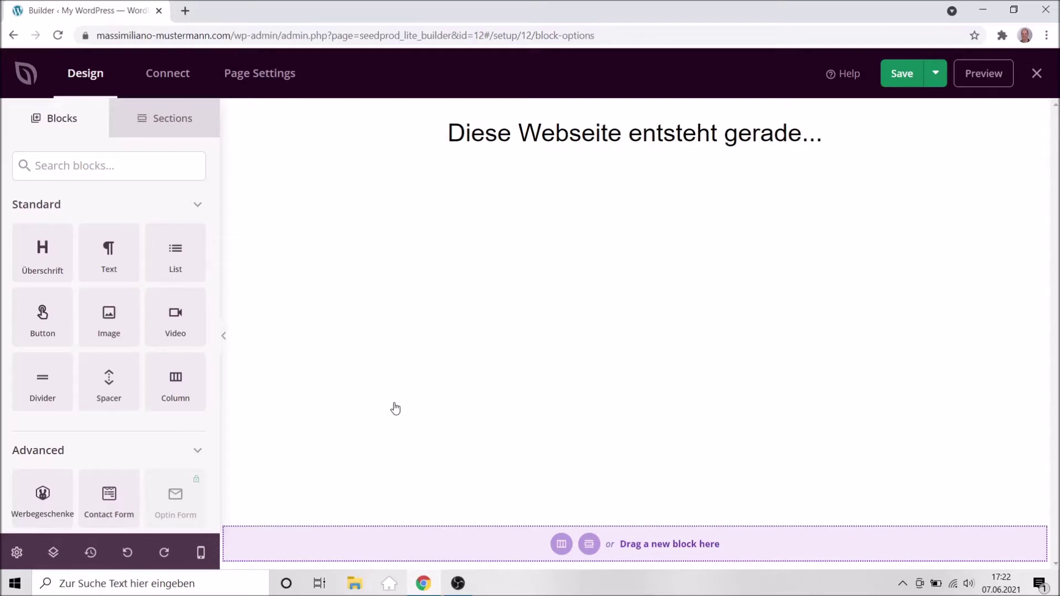
left_click(727, 133)
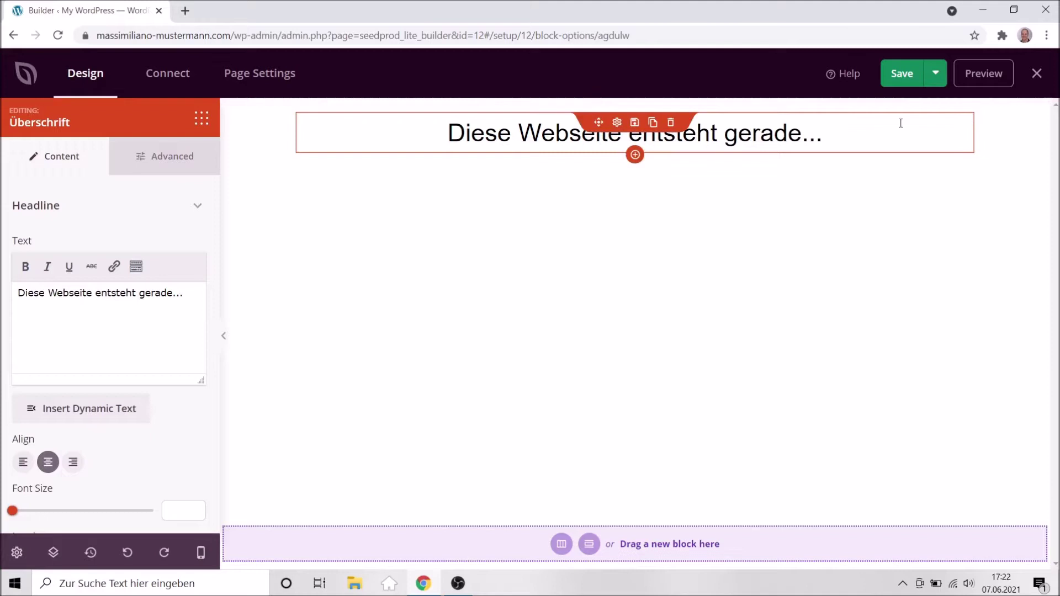
left_click(725, 141)
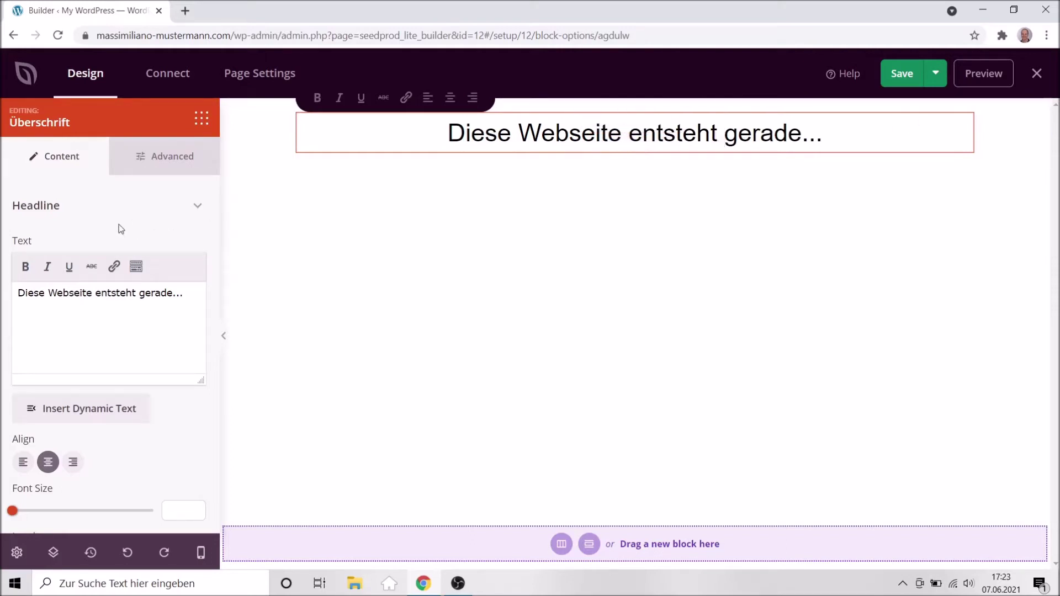
left_click(634, 169)
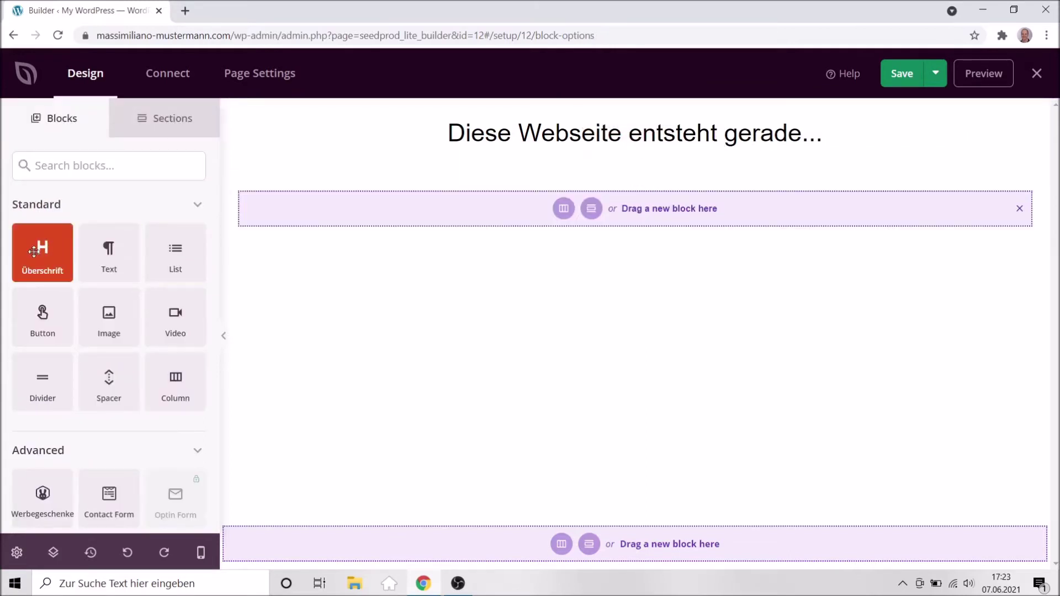
left_click_drag(109, 254, 652, 208)
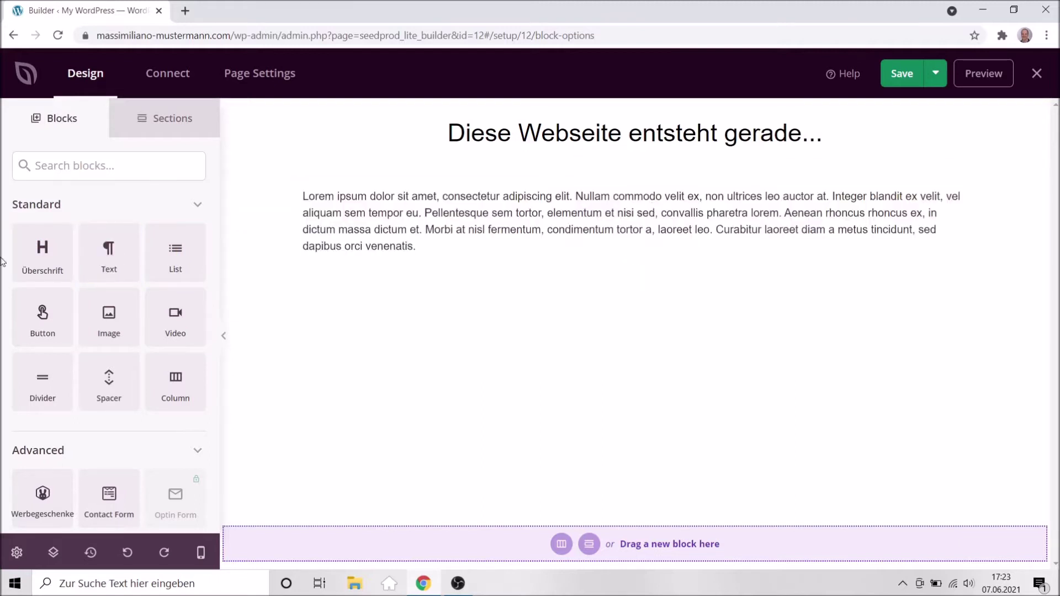
Replace the new text block's placeholder with "Diese Webseite ist noch in Bearbeitung.", then save the page and close the builder
left_click(421, 247)
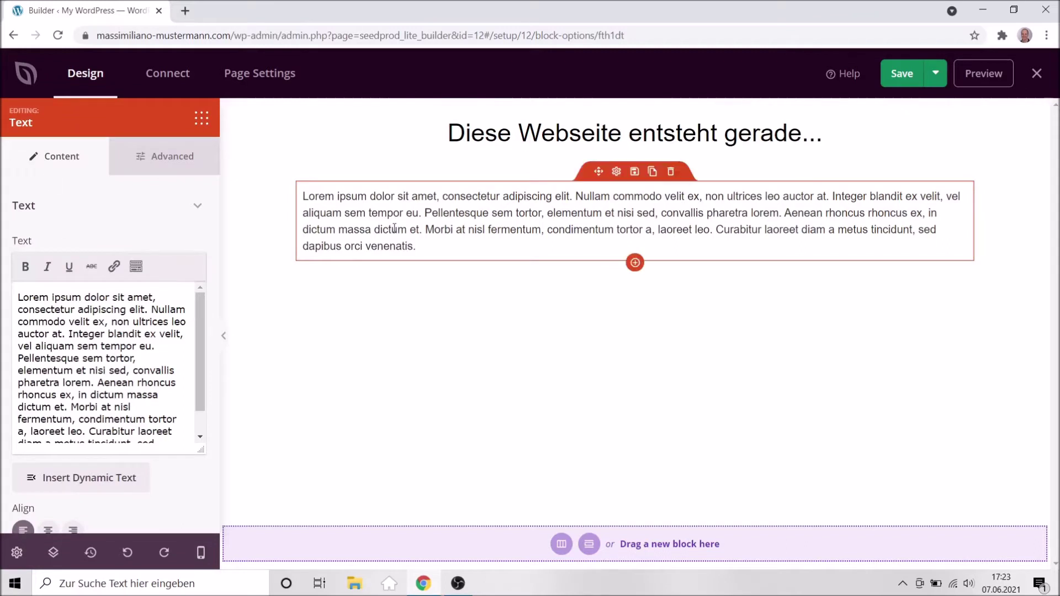
left_click(434, 253)
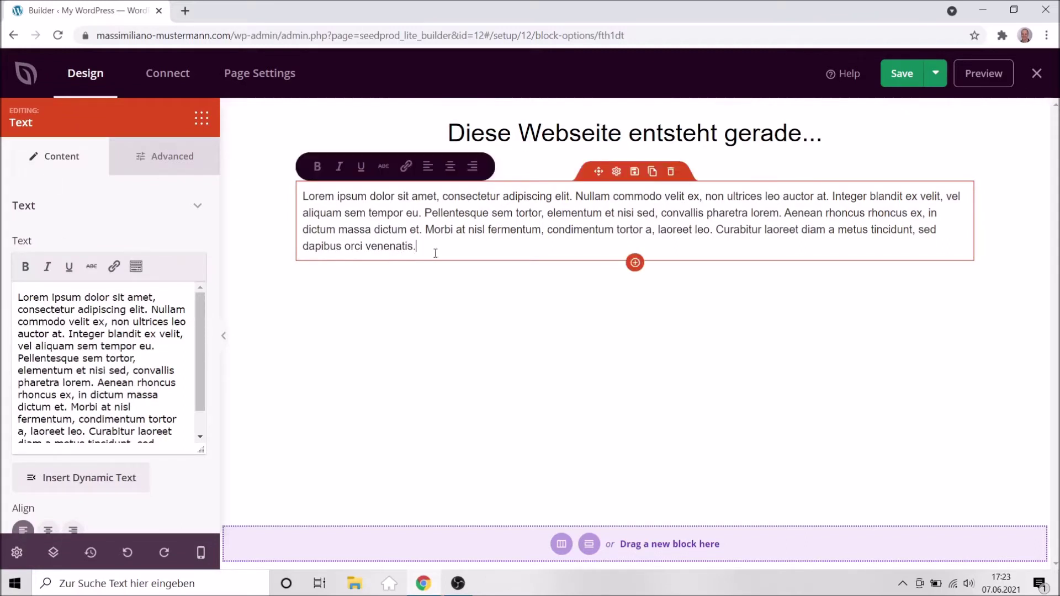
key("BackSpace")
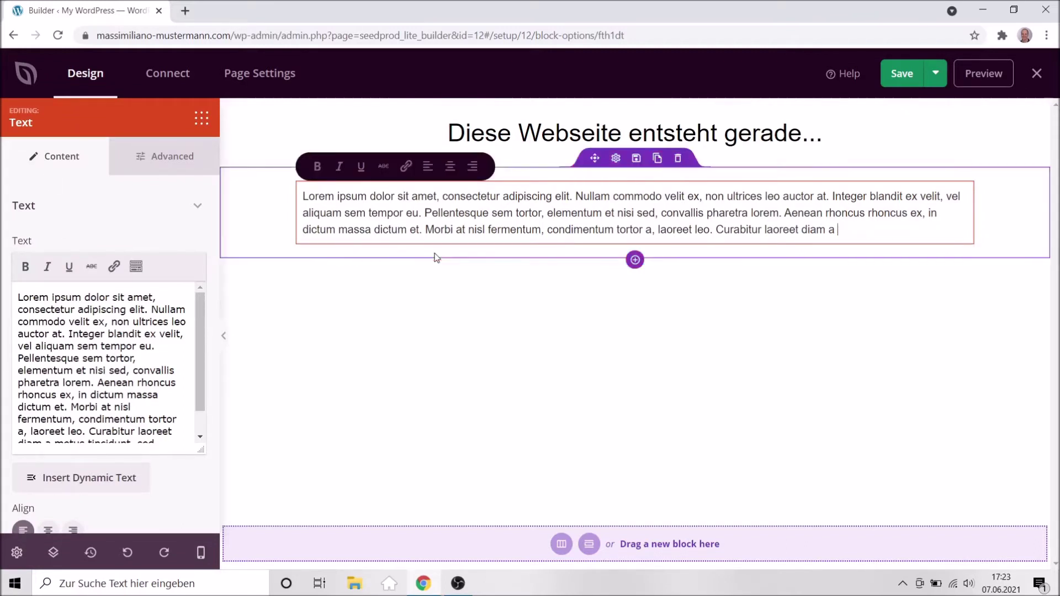
key("BackSpace")
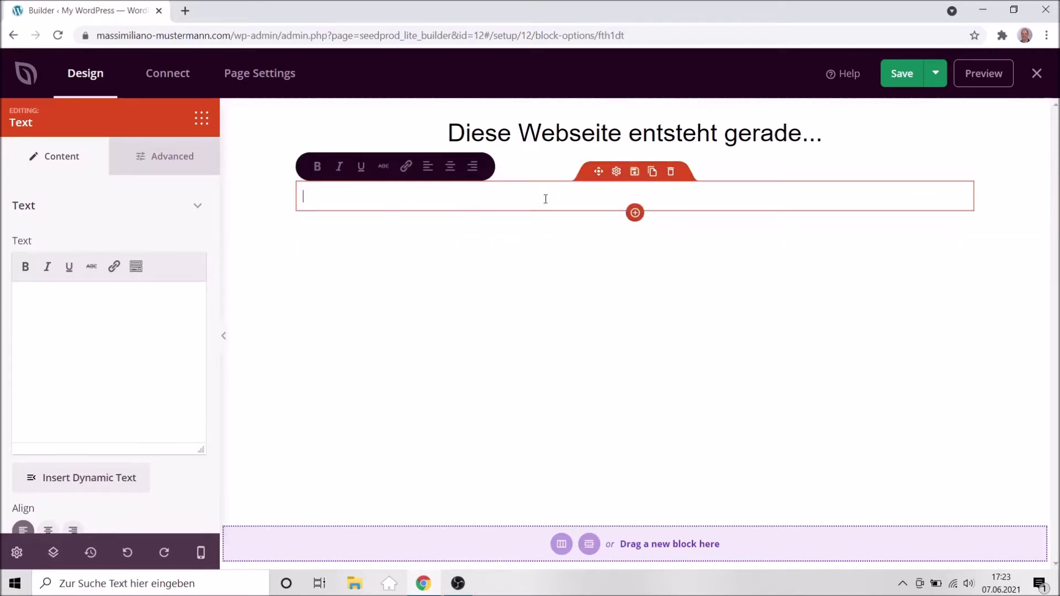
left_click(63, 300)
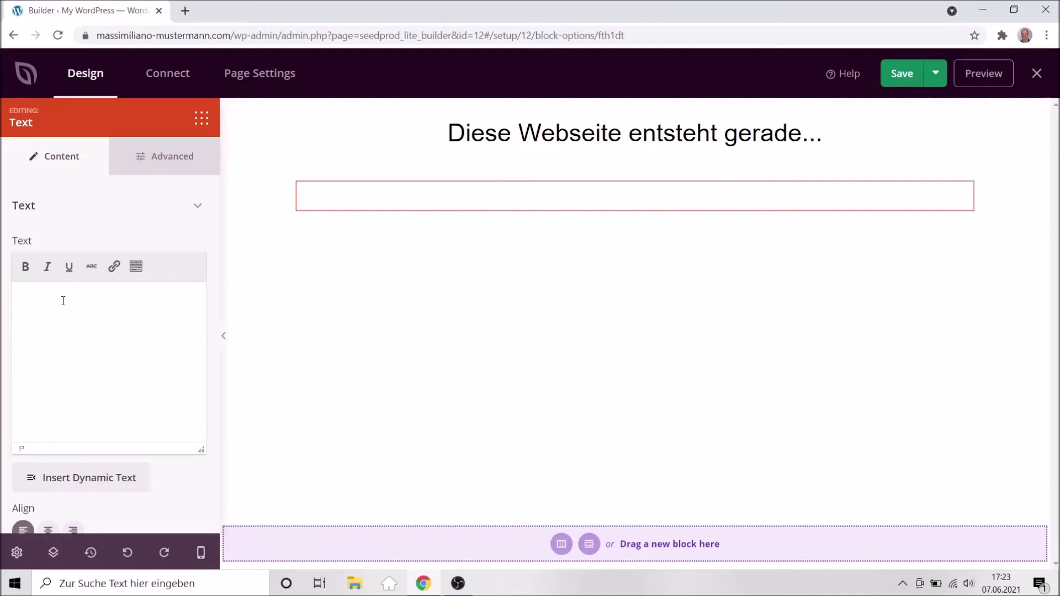
type("Diese Webseite ")
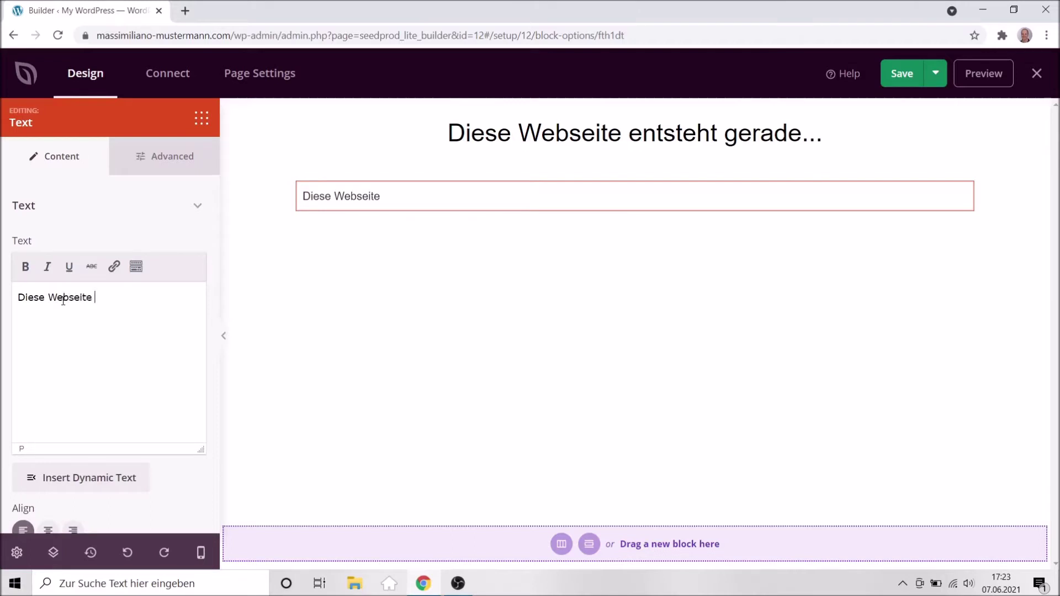
type("ist noch in Bearbeitung.")
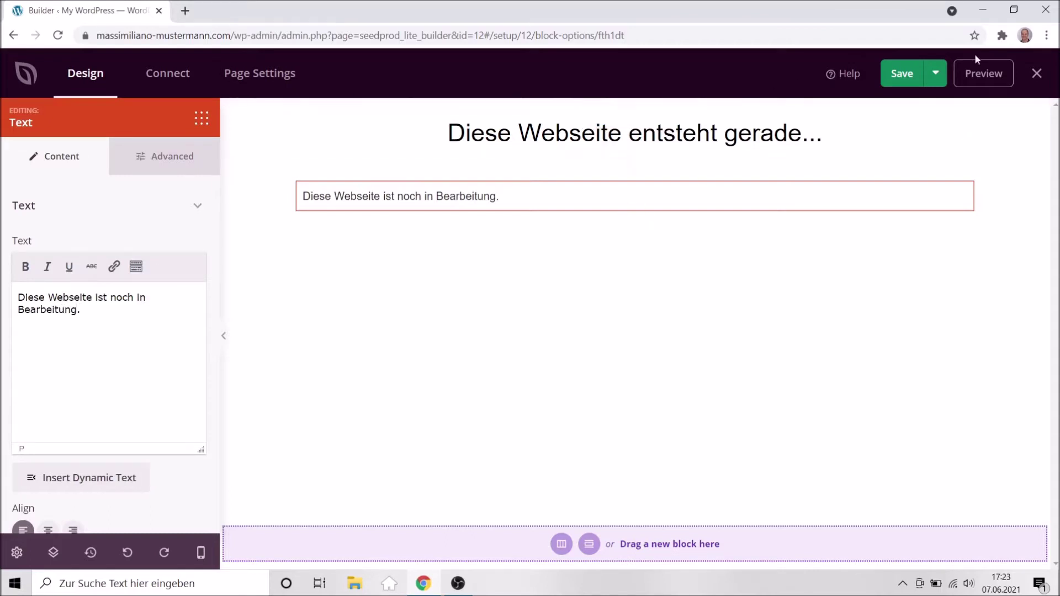
left_click(904, 78)
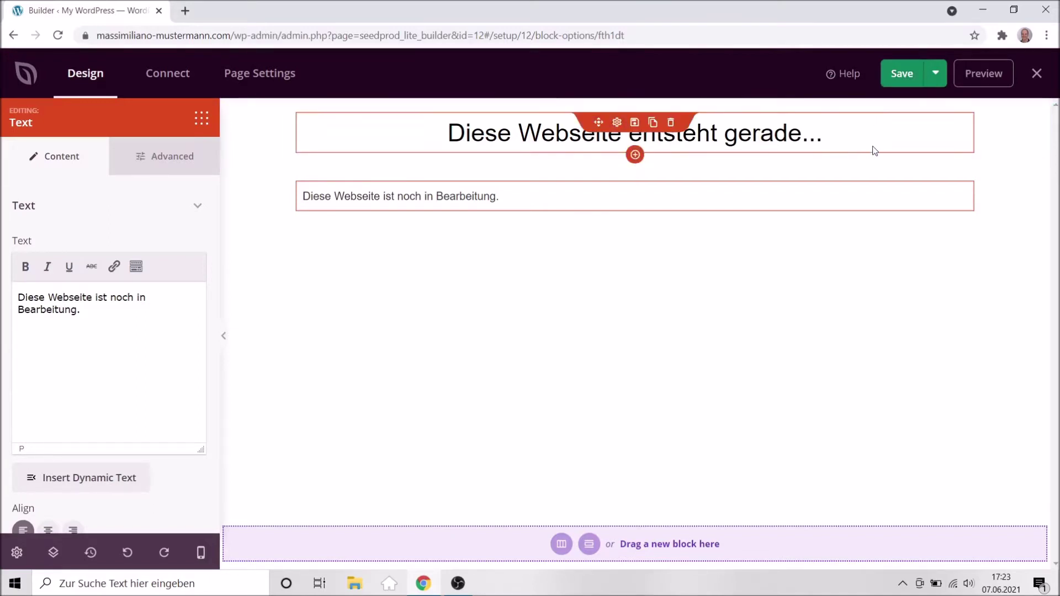
left_click(1037, 74)
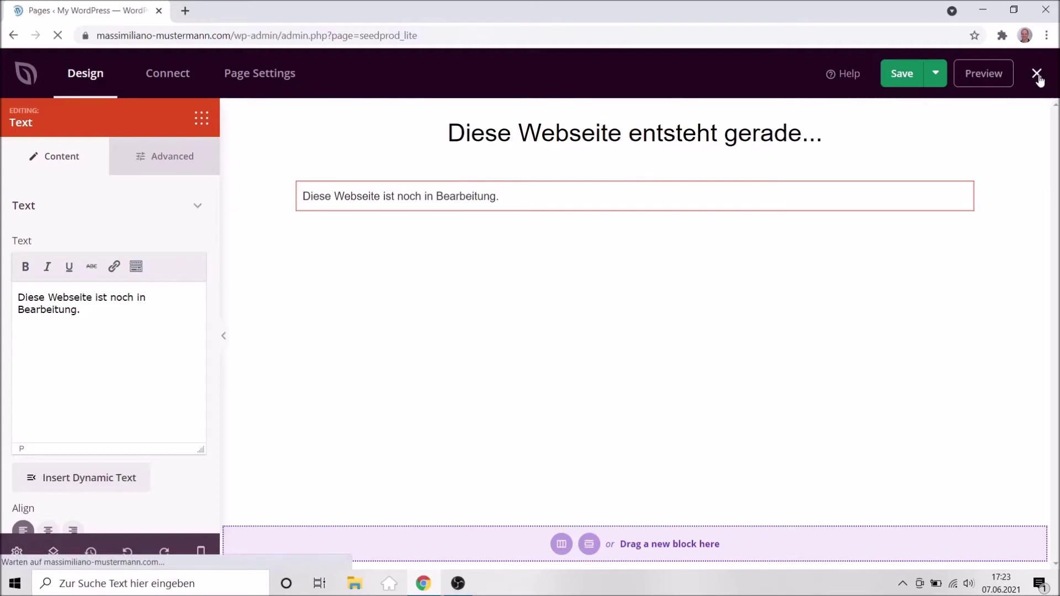
Open the live website in a new tab and log out of WordPress from there
mouse_move(18, 155)
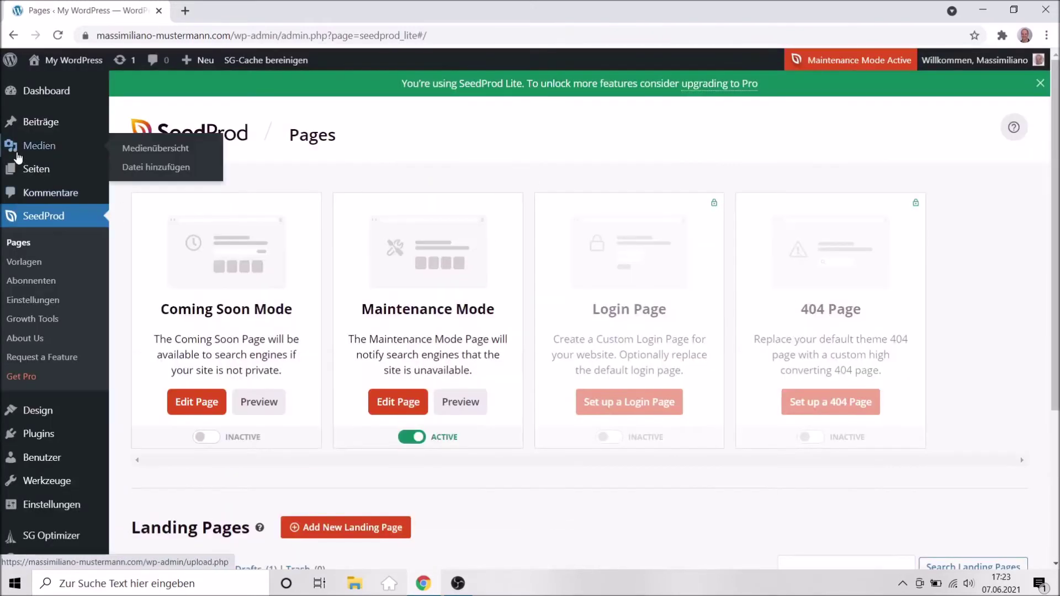
mouse_move(67, 62)
right_click(60, 84)
left_click(83, 92)
left_click(243, 12)
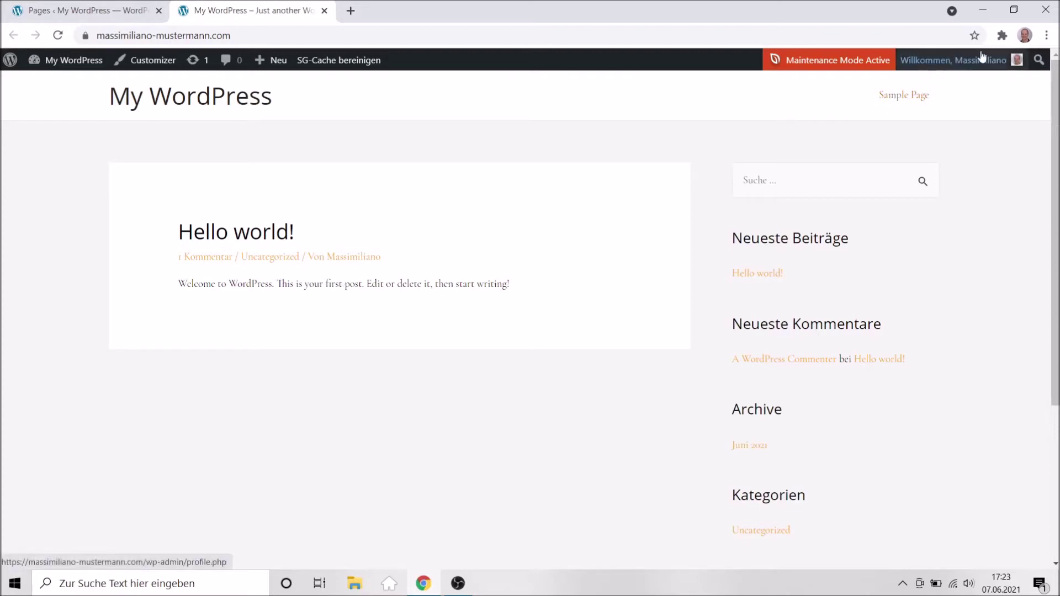
mouse_move(933, 61)
left_click(934, 133)
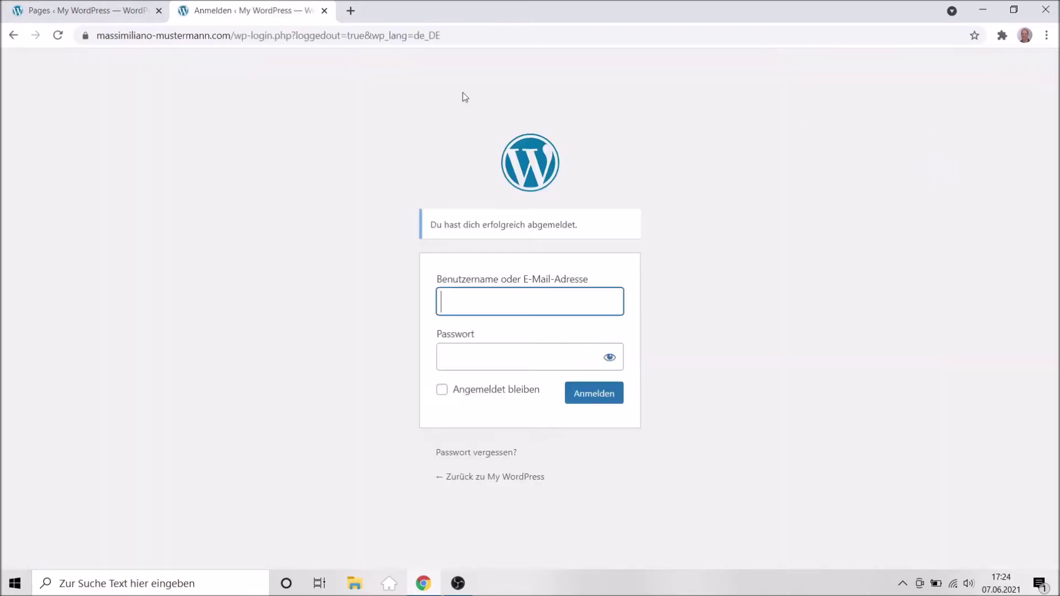
Close the SeedProd pages tab and load the site's bare address without the wp-login.php part to view it as a visitor
left_click(300, 36)
left_click(279, 37)
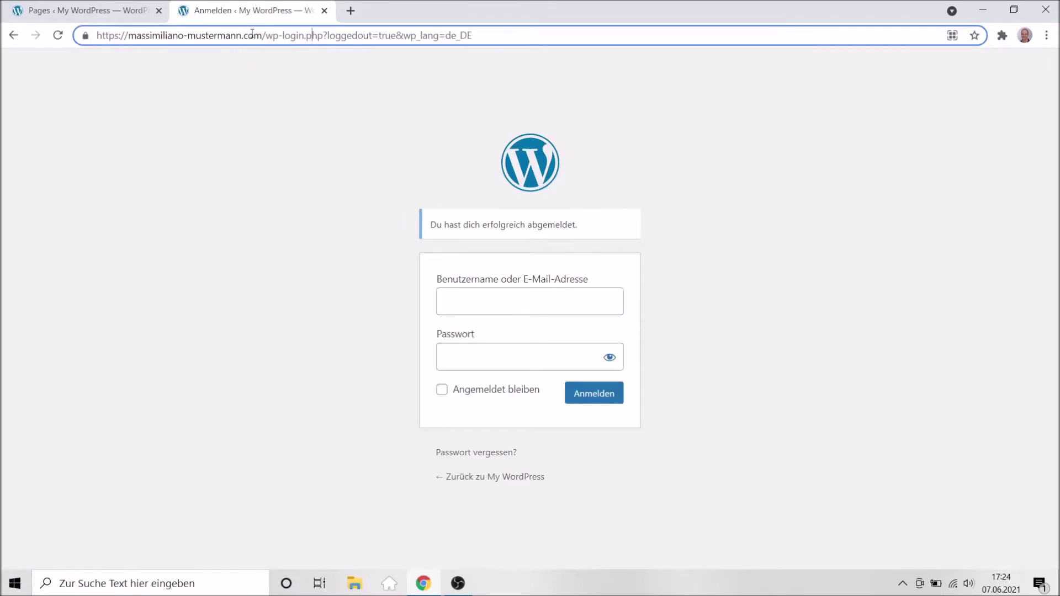
left_click(156, 17)
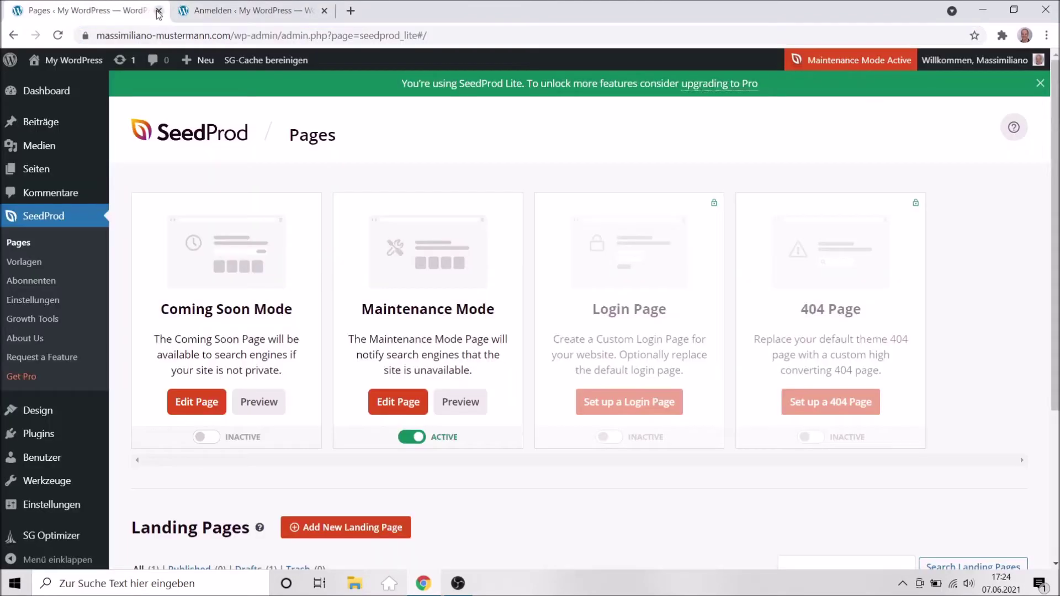
left_click(159, 11)
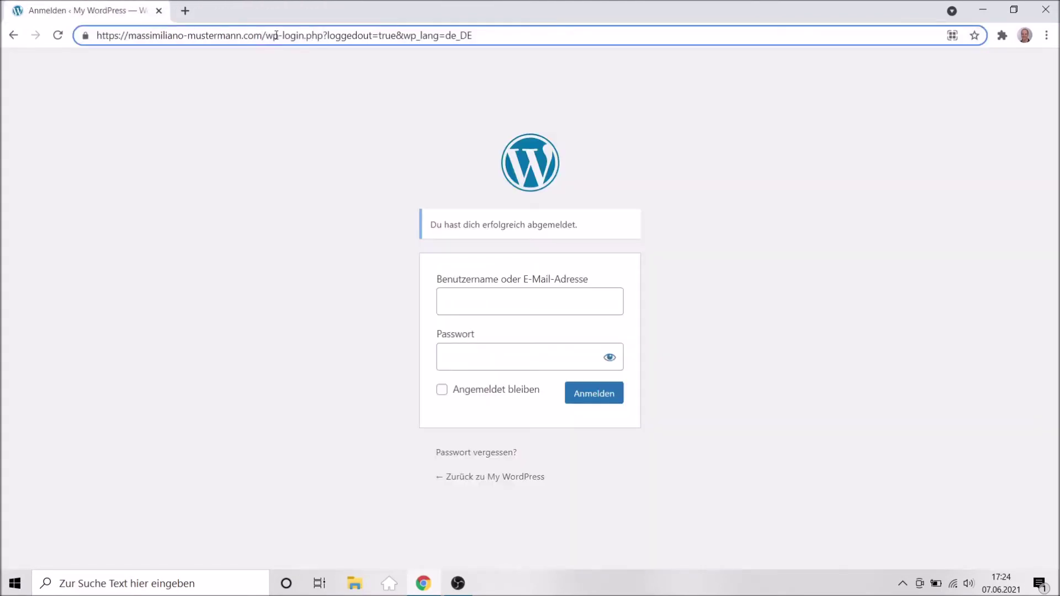
left_click_drag(266, 35, 538, 48)
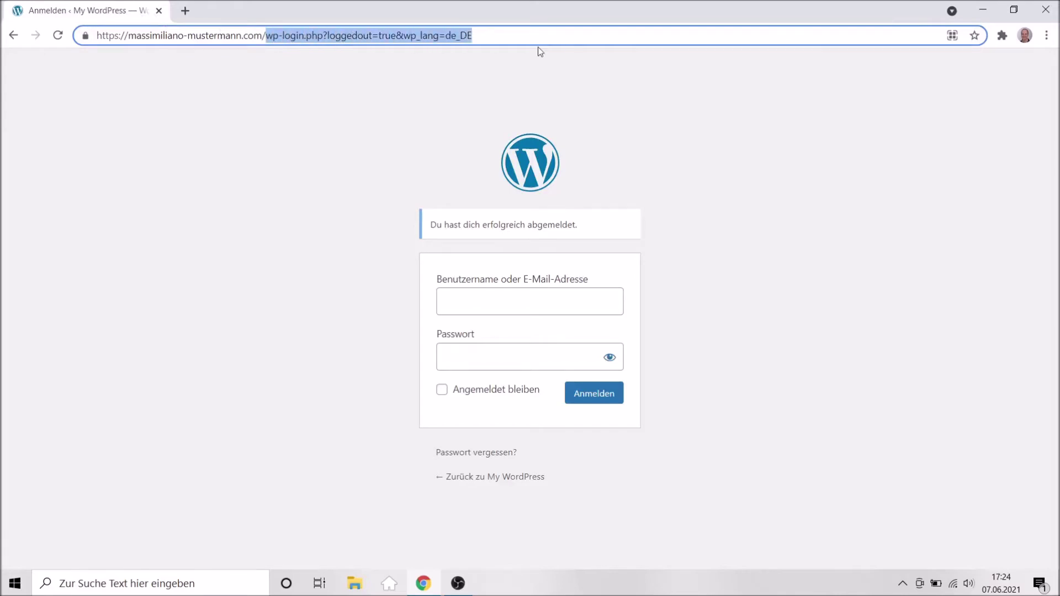
key("BackSpace")
key("Return")
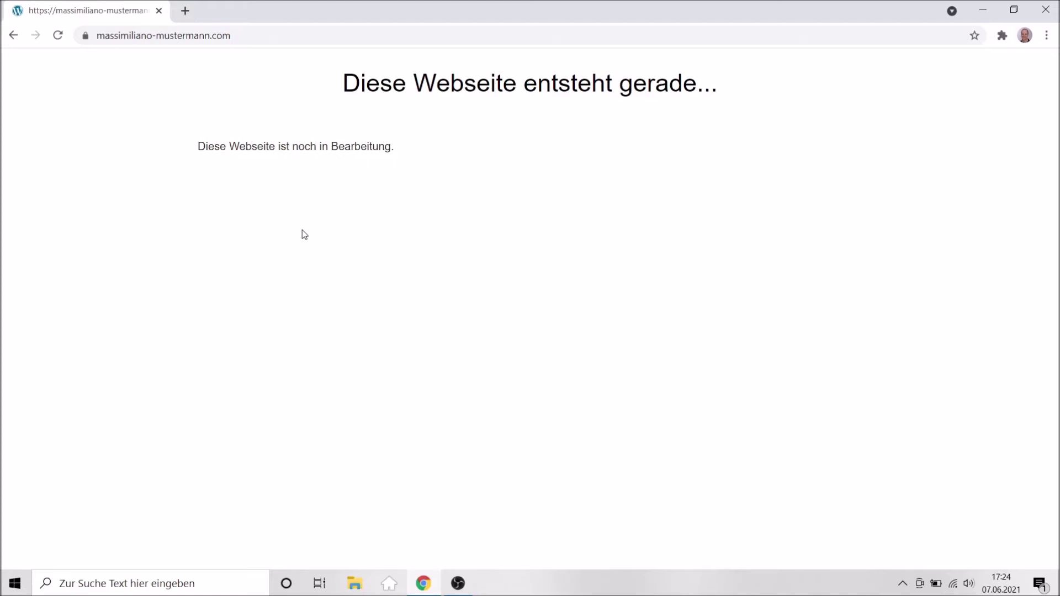
Open the WordPress login page by appending /wp-admin to the website address
left_click(281, 36)
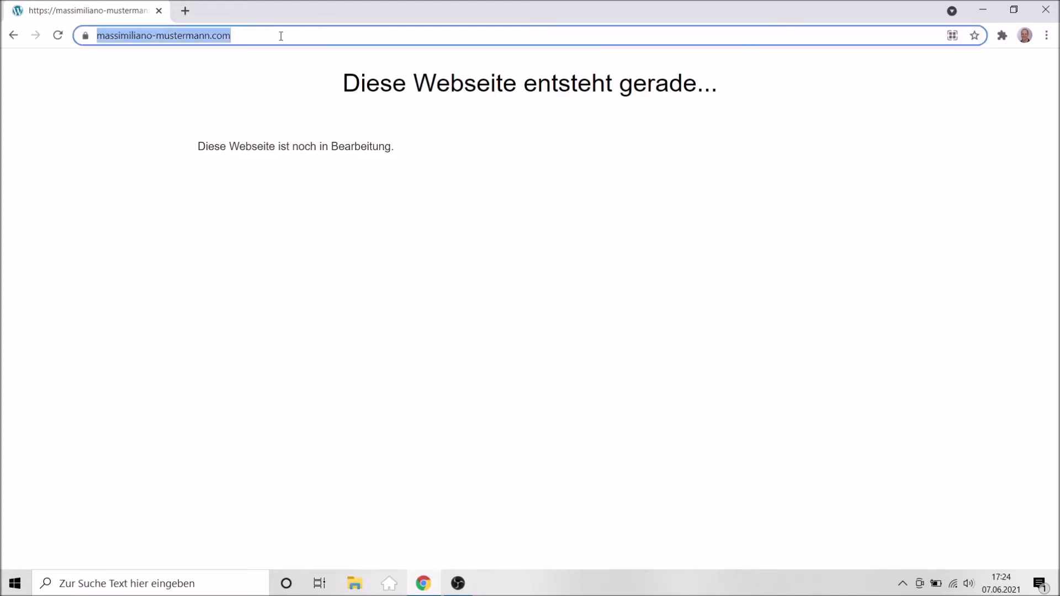
left_click(281, 36)
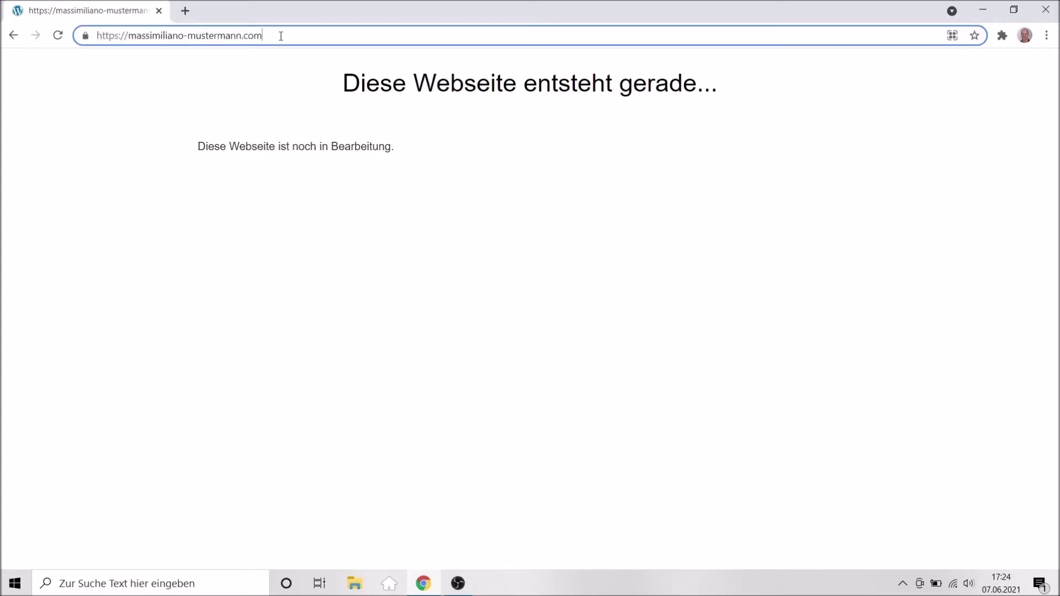
type("/")
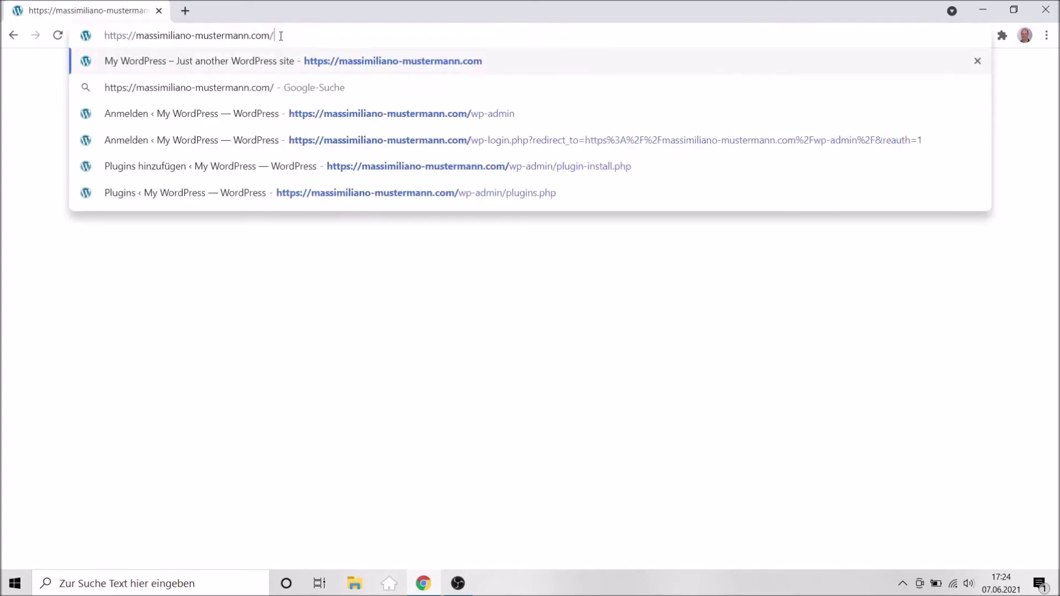
type("wp-admin")
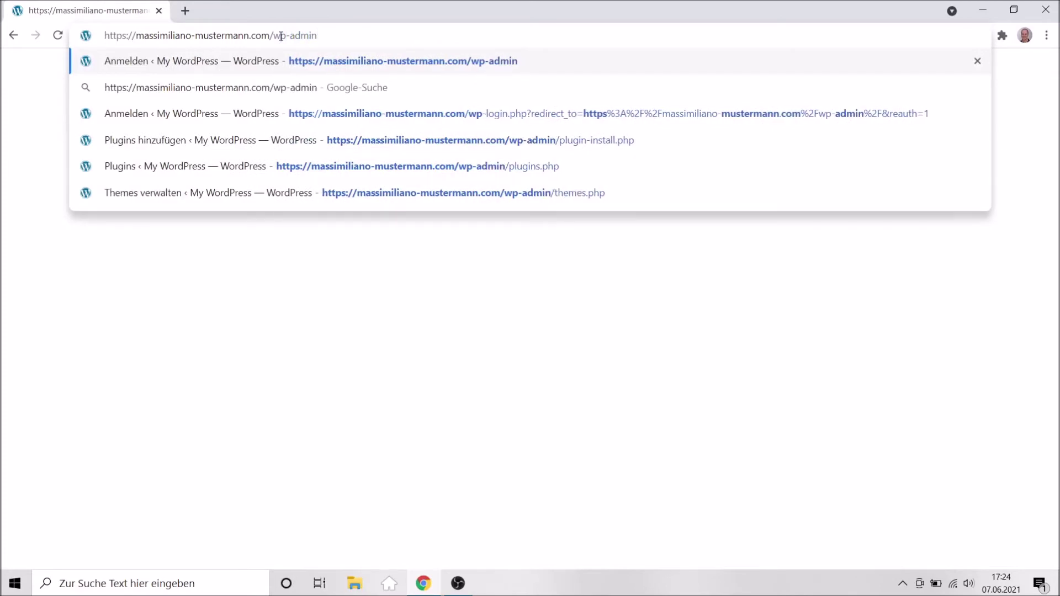
key("Return")
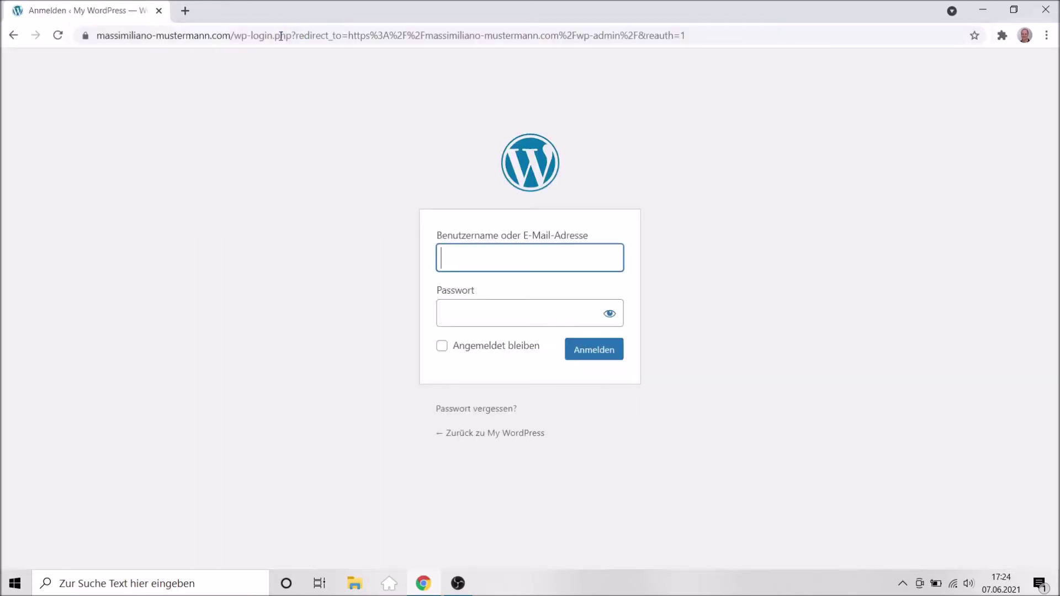
Log in to the WordPress admin area with the account's username and password
type("Massimiliano")
left_click(476, 312)
key("ctrl+v")
key("Return")
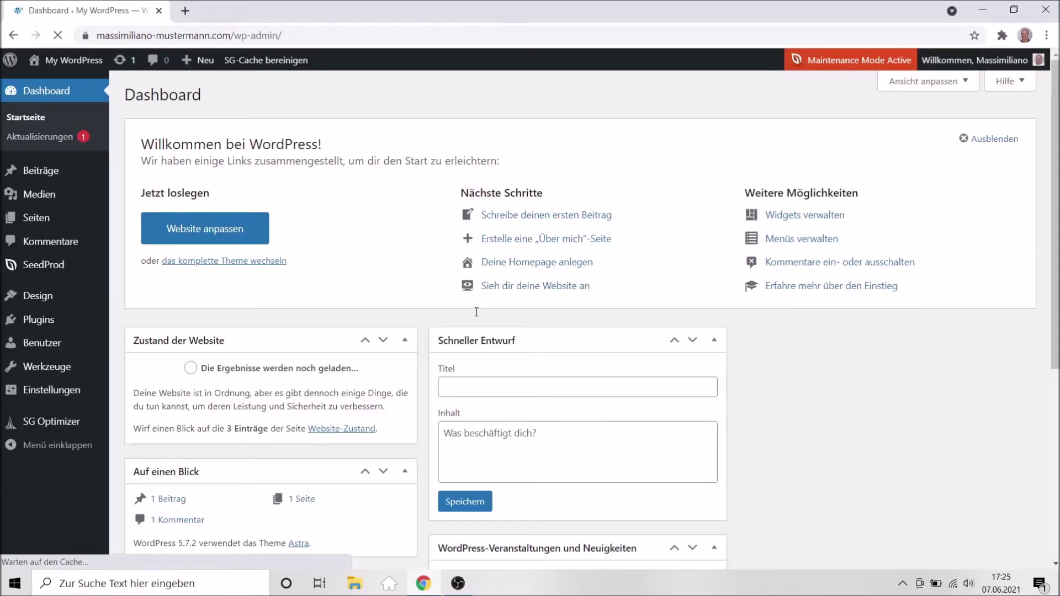
Search the plugin directory for "yoast SEO", then install and activate the Yoast SEO plugin
mouse_move(54, 293)
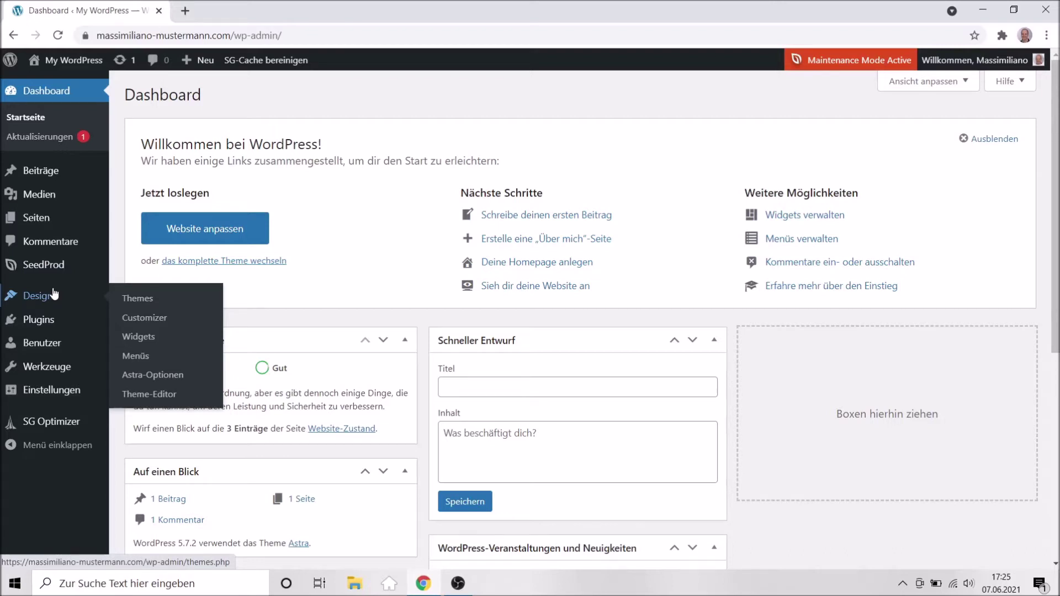
mouse_move(48, 362)
left_click(42, 322)
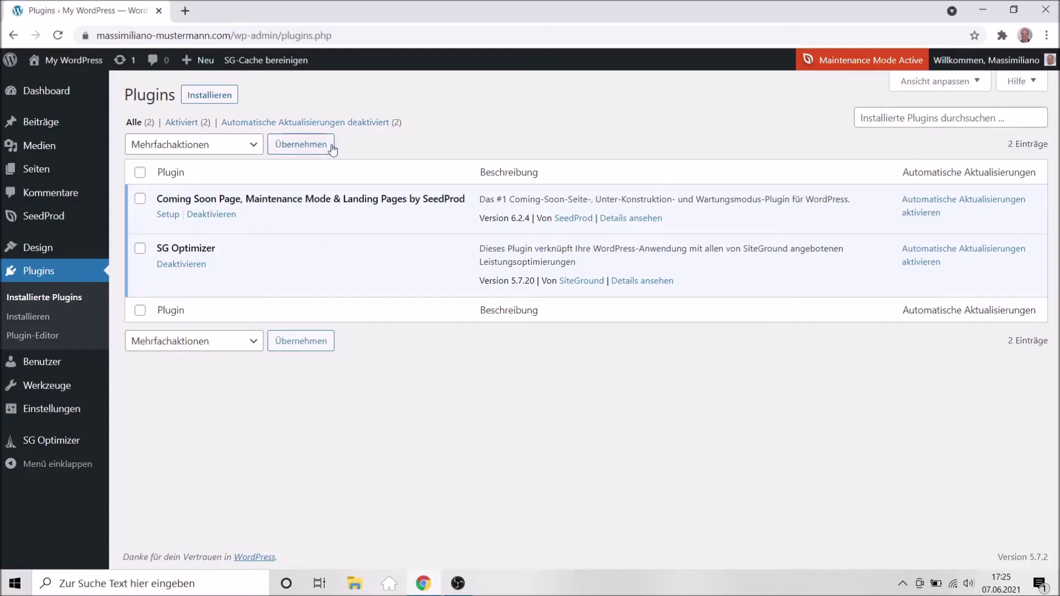
left_click(218, 95)
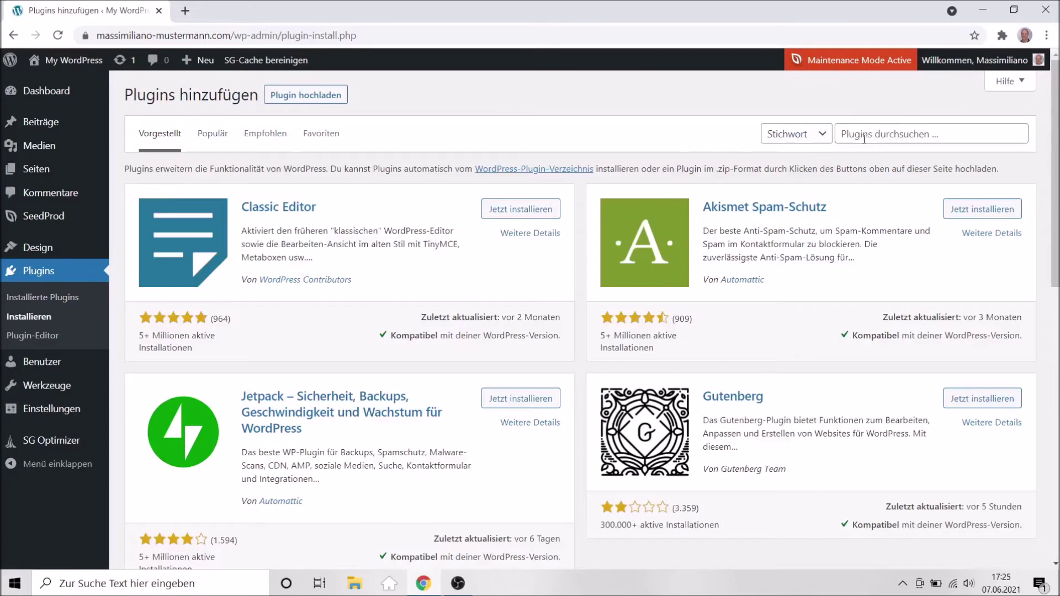
left_click(871, 135)
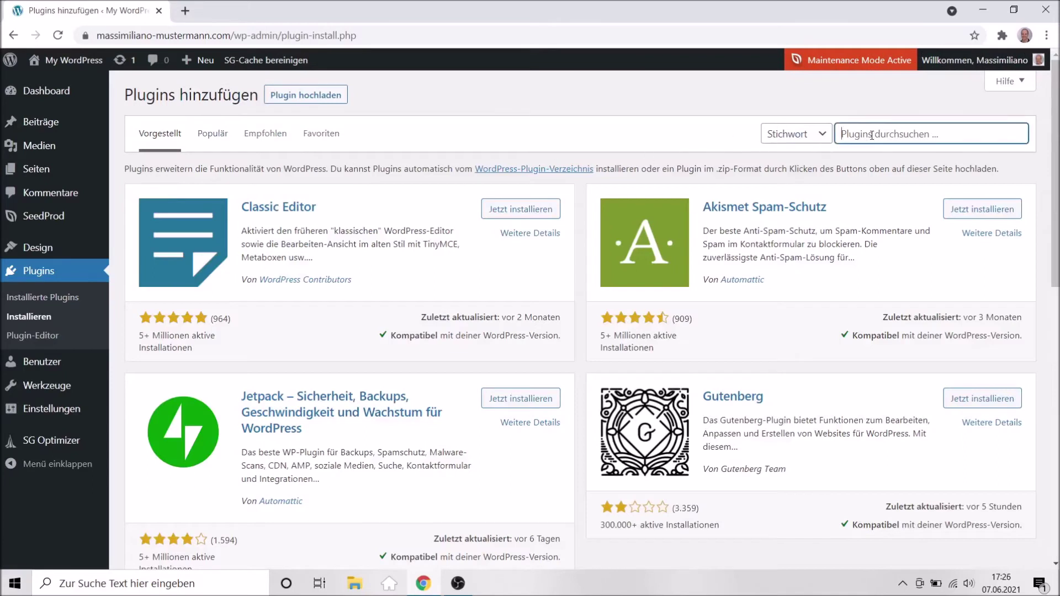
type("yoast SEO")
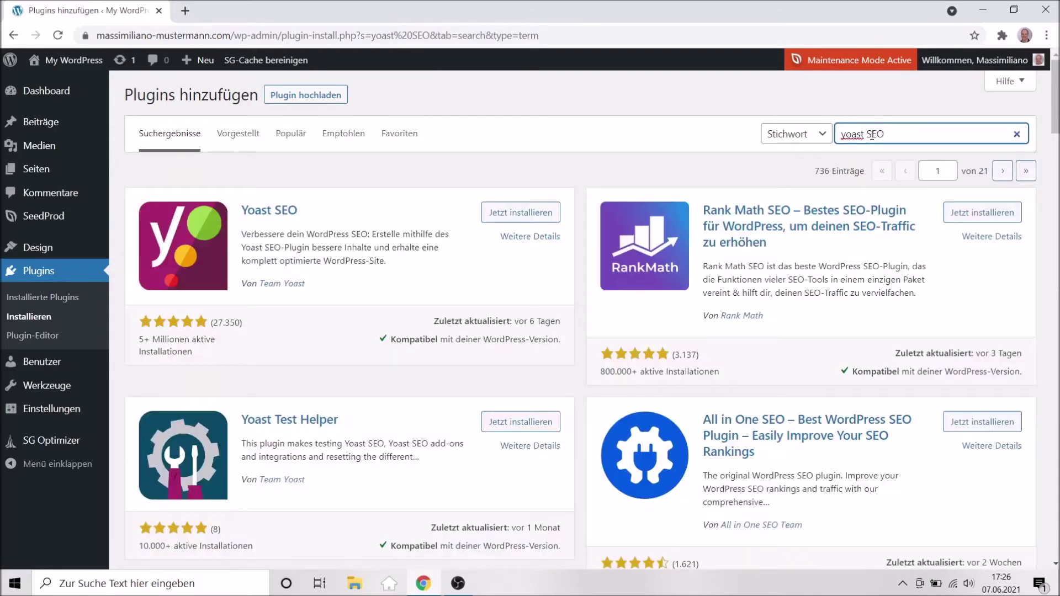
left_click(535, 215)
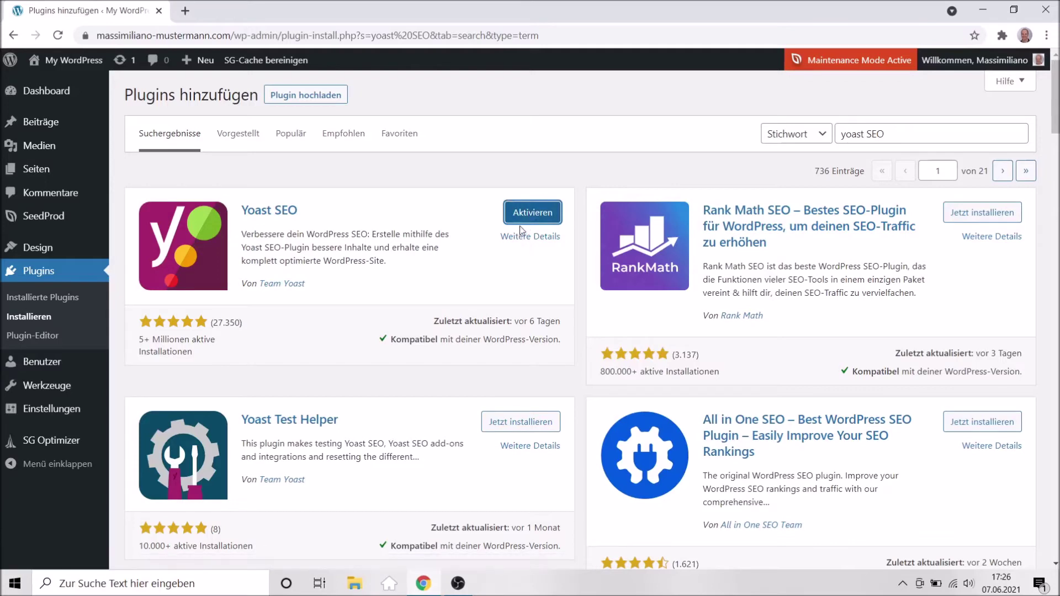
left_click(533, 213)
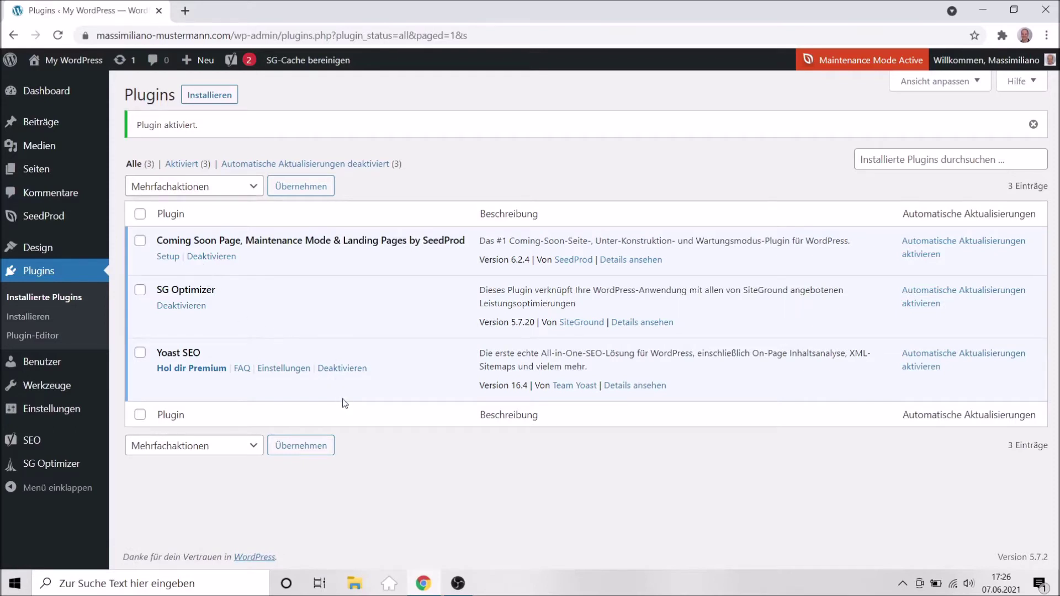
Deactivate the Yoast SEO plugin and activate it again
left_click(336, 368)
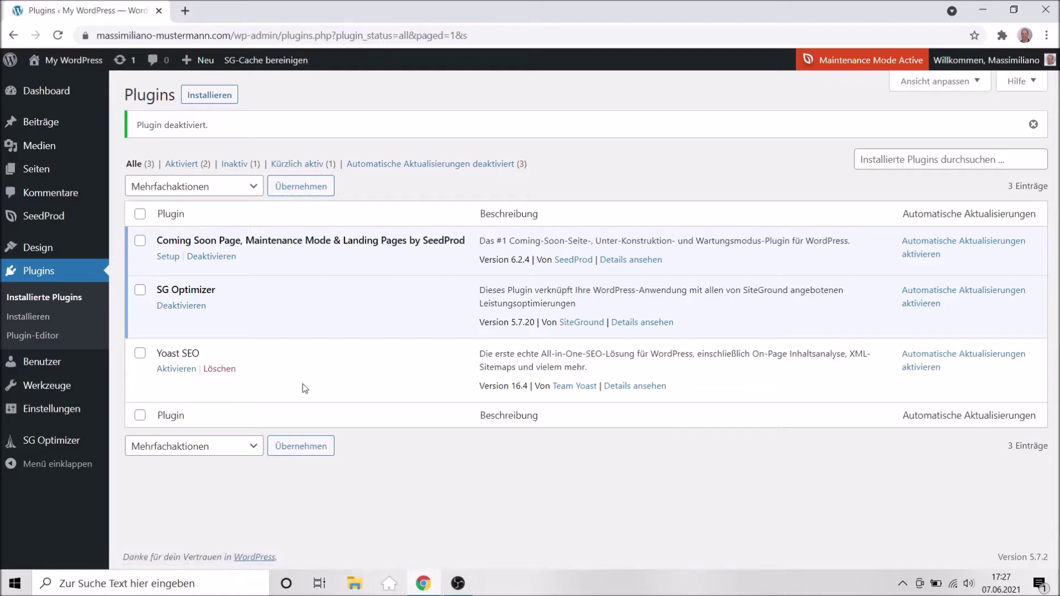
left_click(171, 370)
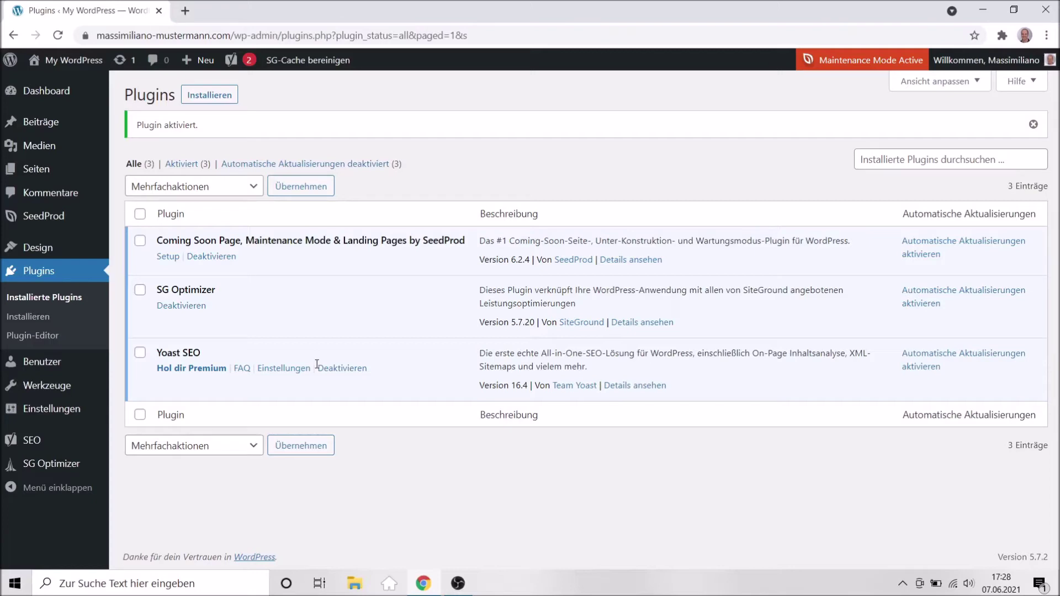
Install the Classic Editor plugin from the featured plugins and activate it
left_click(210, 96)
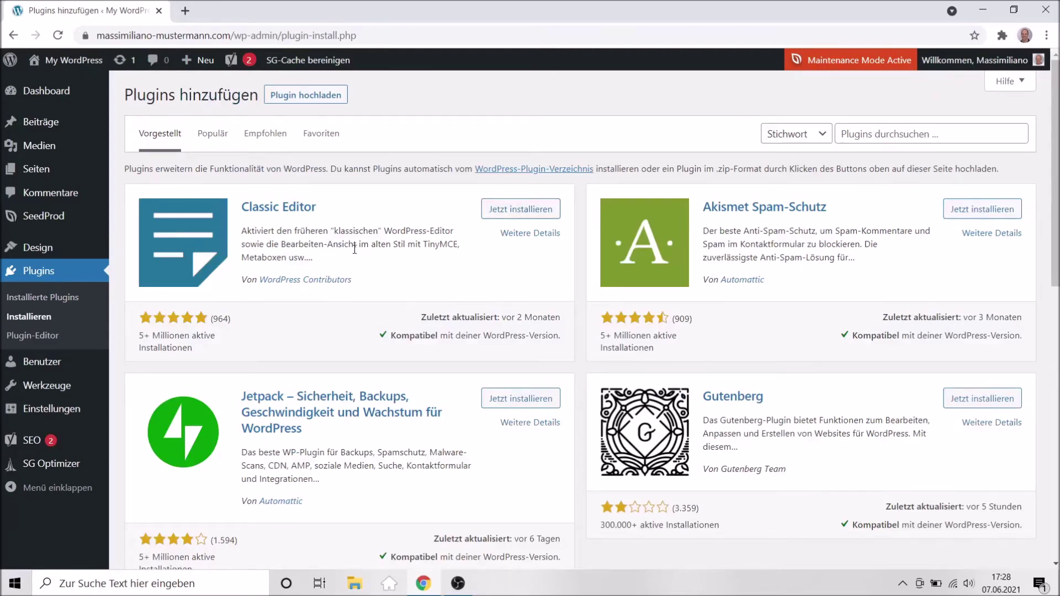
left_click(508, 215)
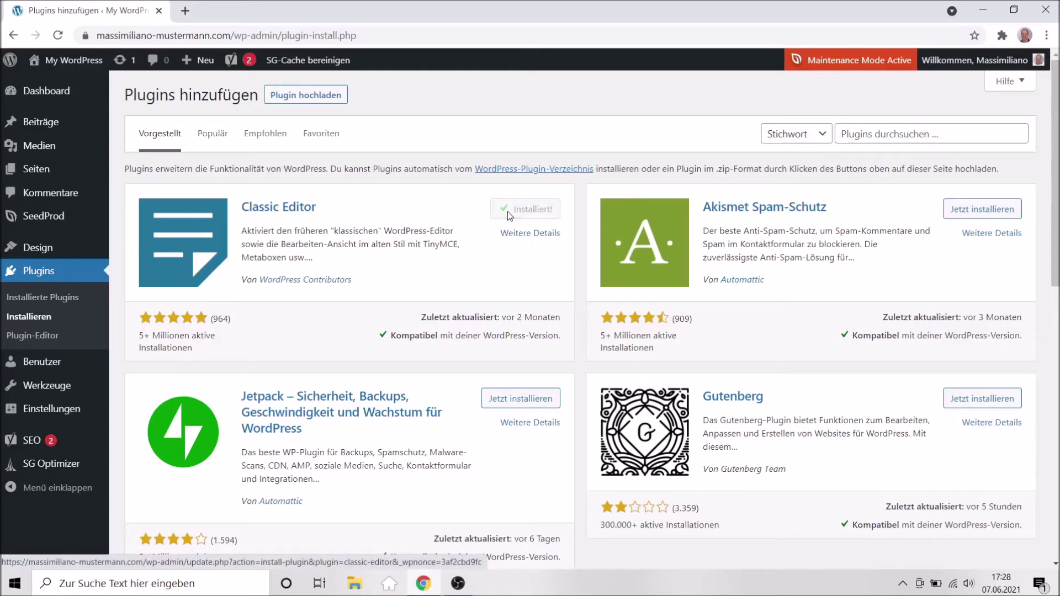
left_click(529, 215)
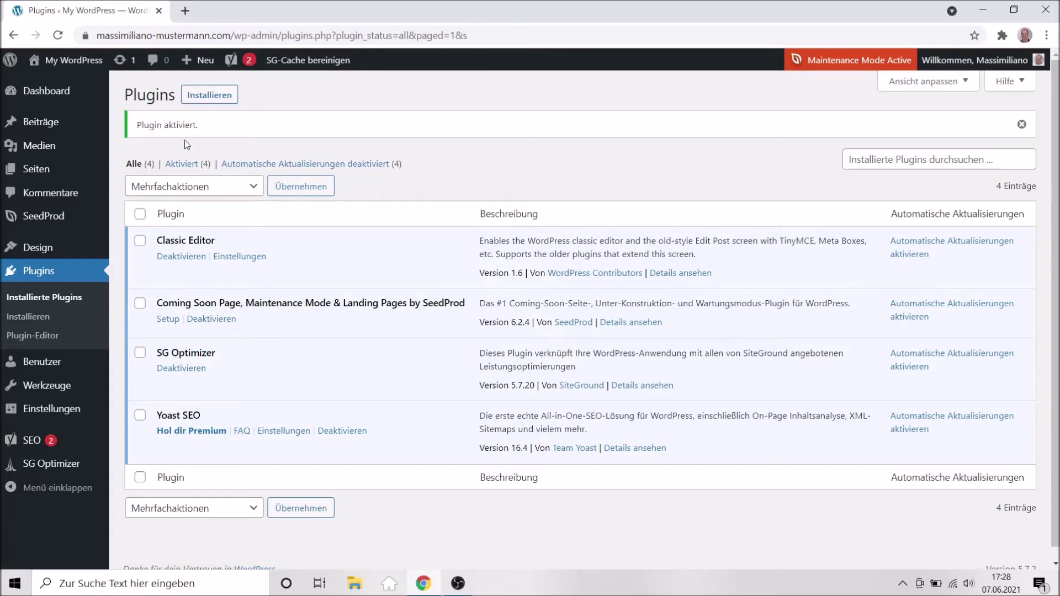
Search the plugin directory for "contact form", then install and activate Contact Form 7
left_click(216, 99)
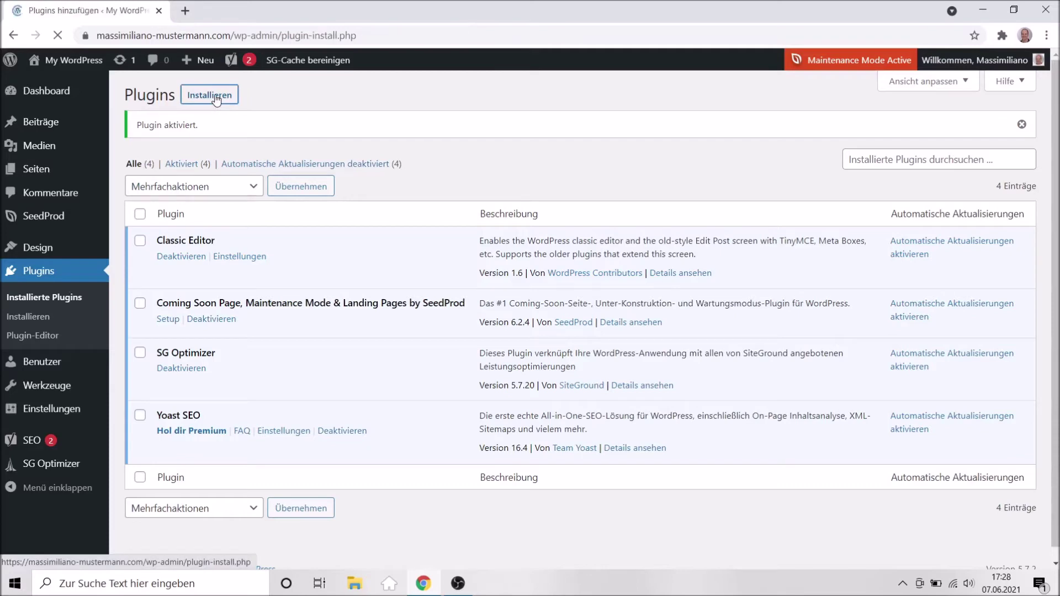
left_click(884, 133)
type("contact")
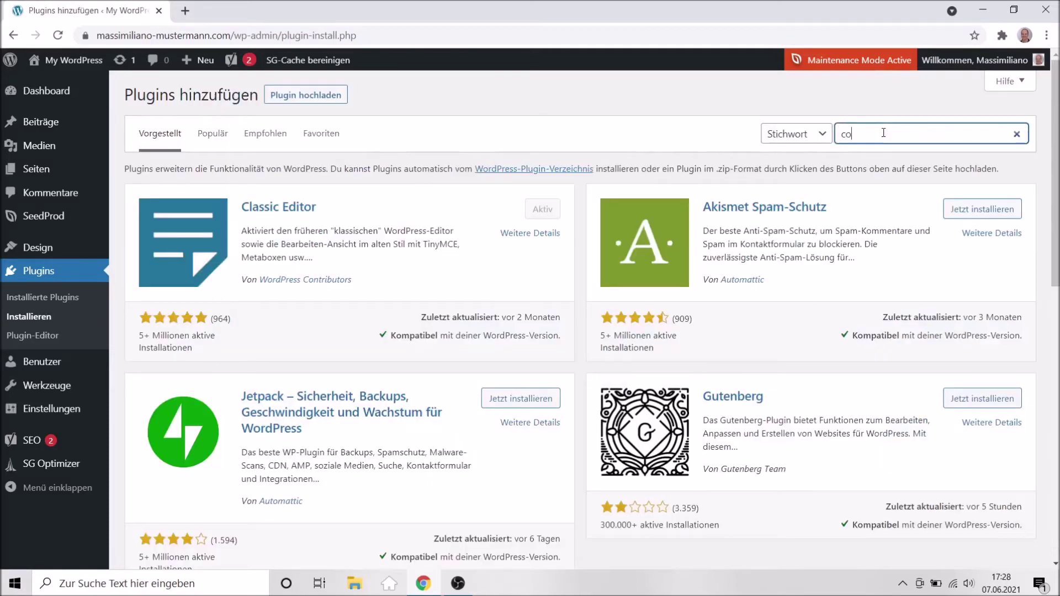
type(" form")
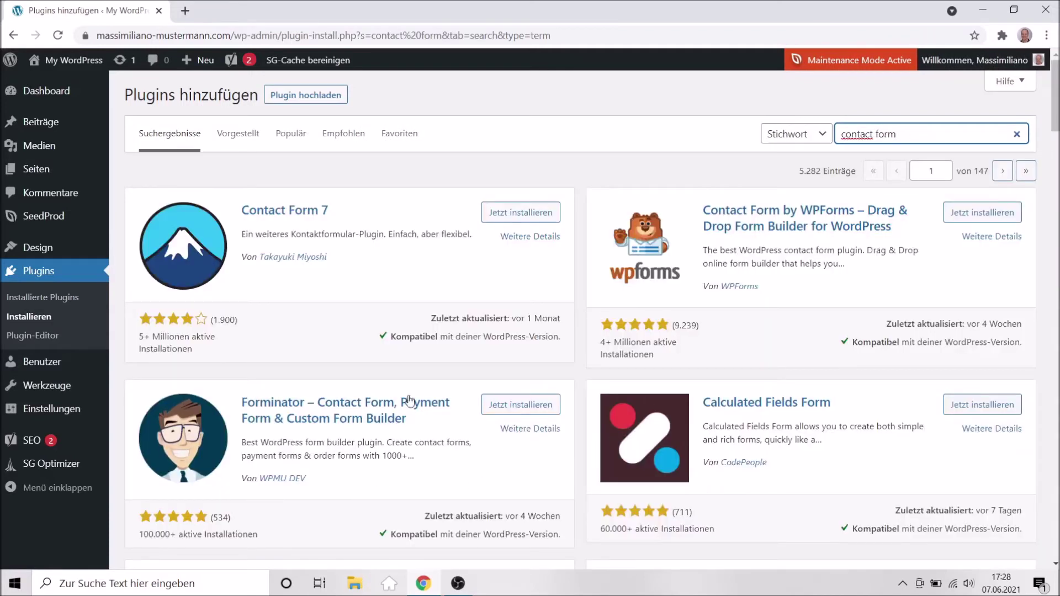
left_click(509, 216)
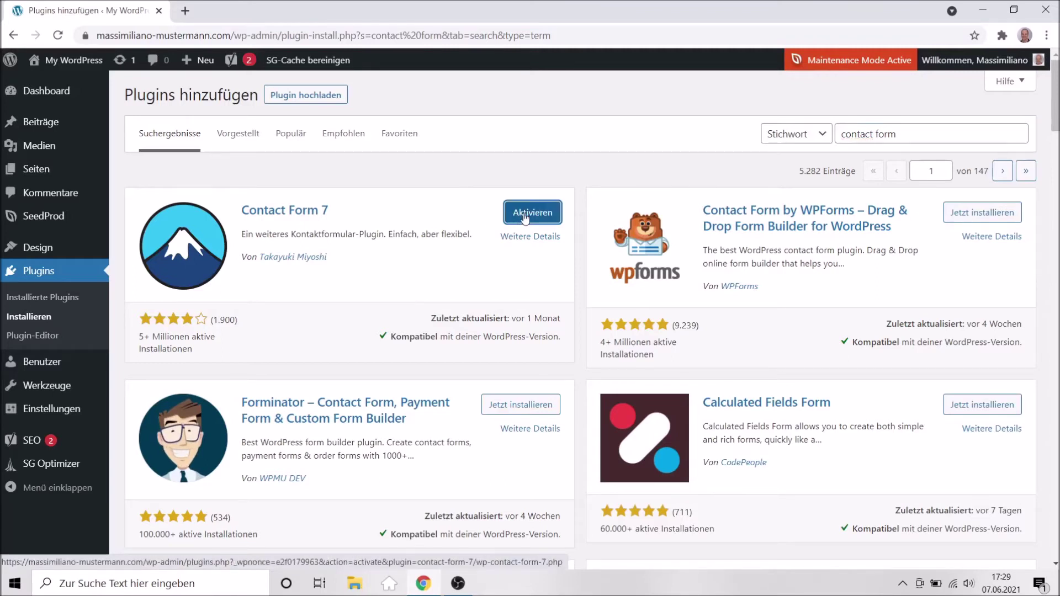
left_click(525, 219)
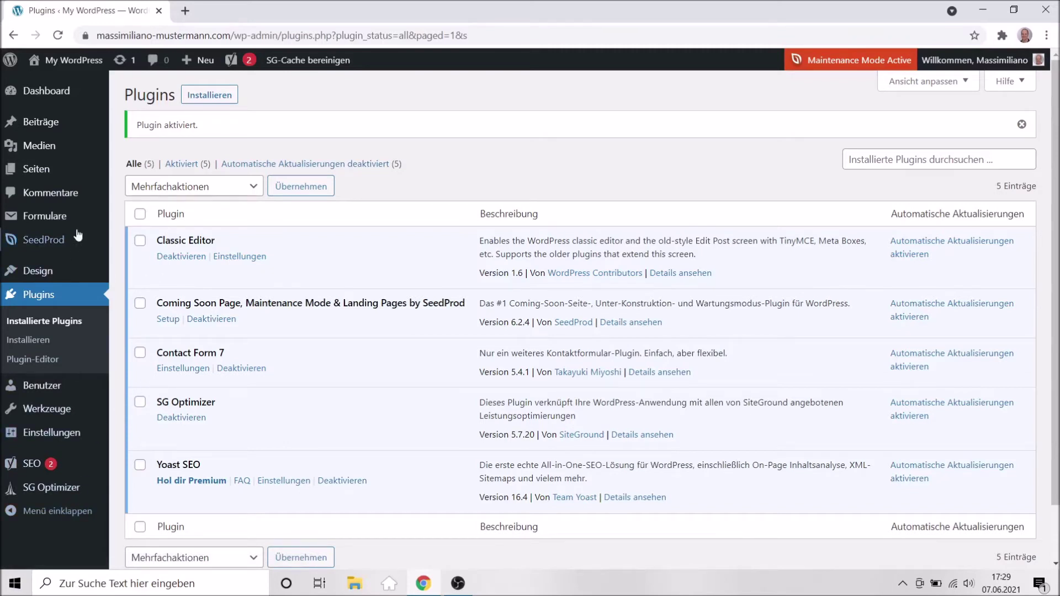
Open Contact Form 7's settings and add a new contact form titled "Ganz neues Formular"
mouse_move(38, 220)
mouse_move(29, 470)
mouse_move(68, 381)
mouse_move(66, 466)
left_click(176, 369)
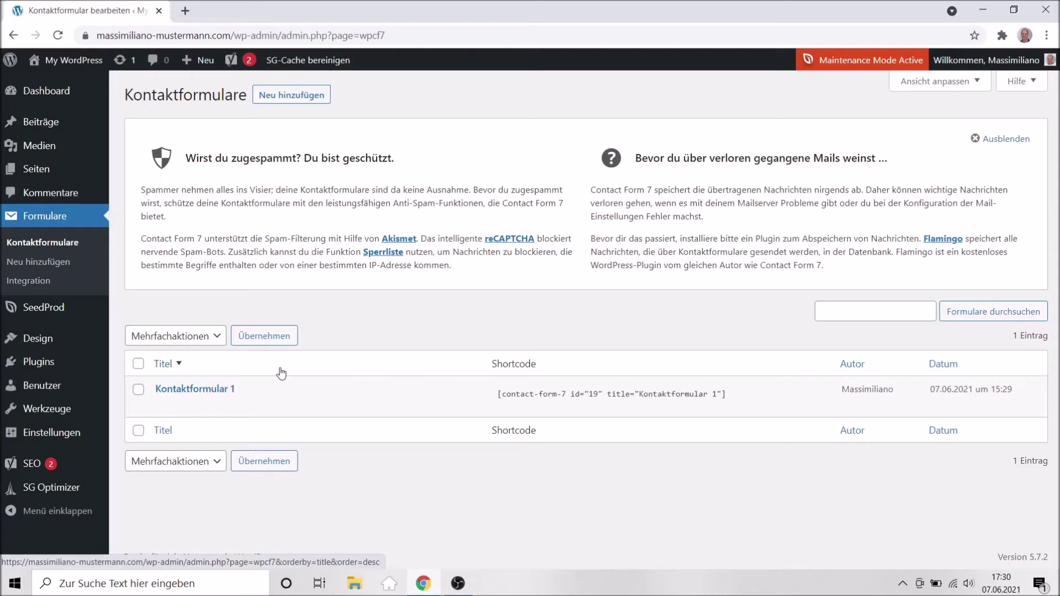
left_click(292, 97)
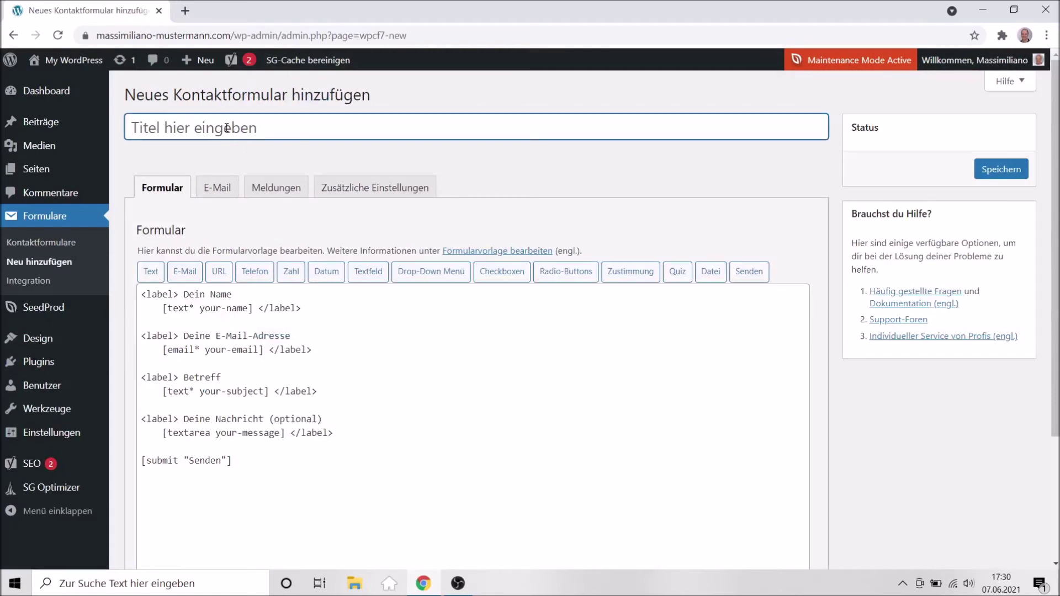
type("Ganz ")
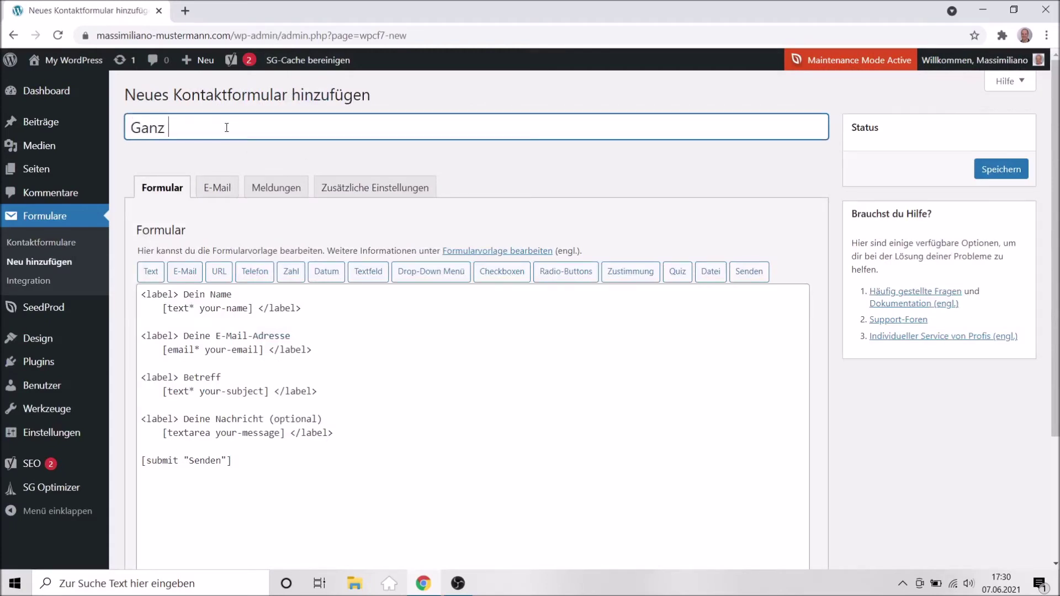
type("neues Form")
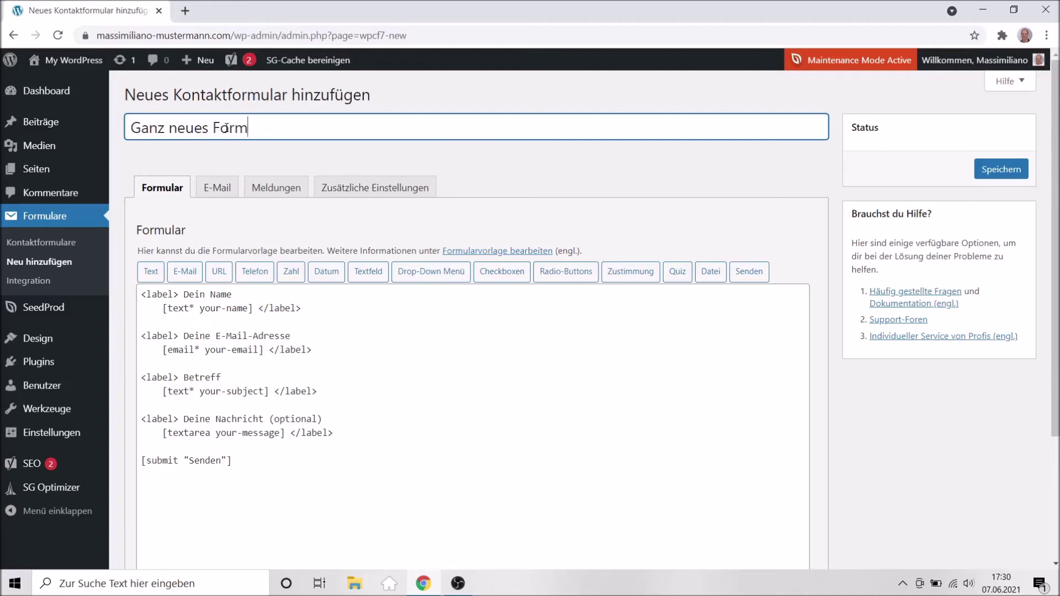
type("ular")
Change the form's message for successful sending to "Vielen Dank für Ihre Nachricht. Sie wurde gesendet."
left_click(216, 191)
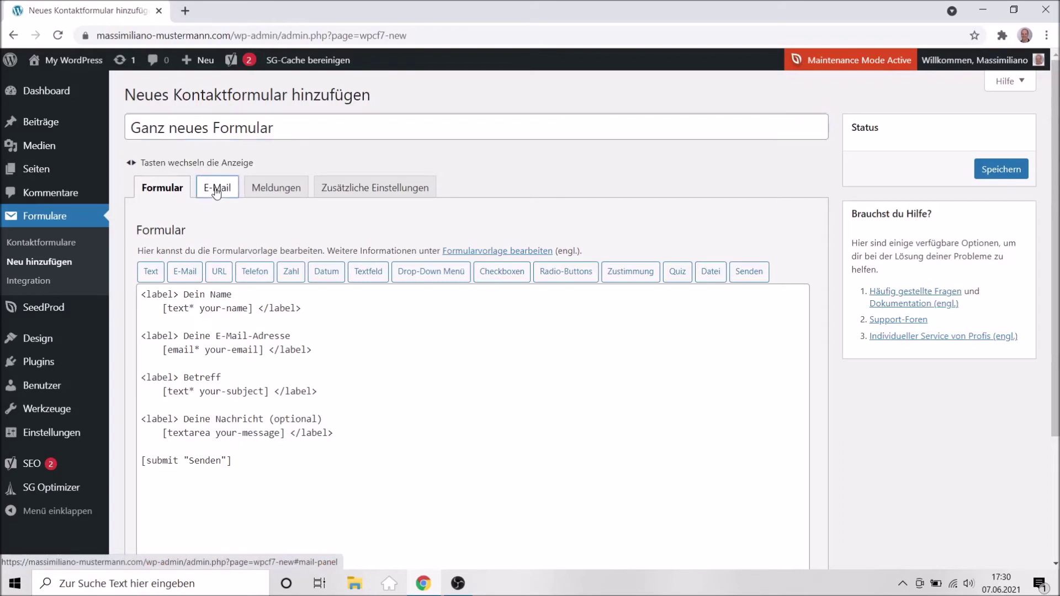
left_click(262, 194)
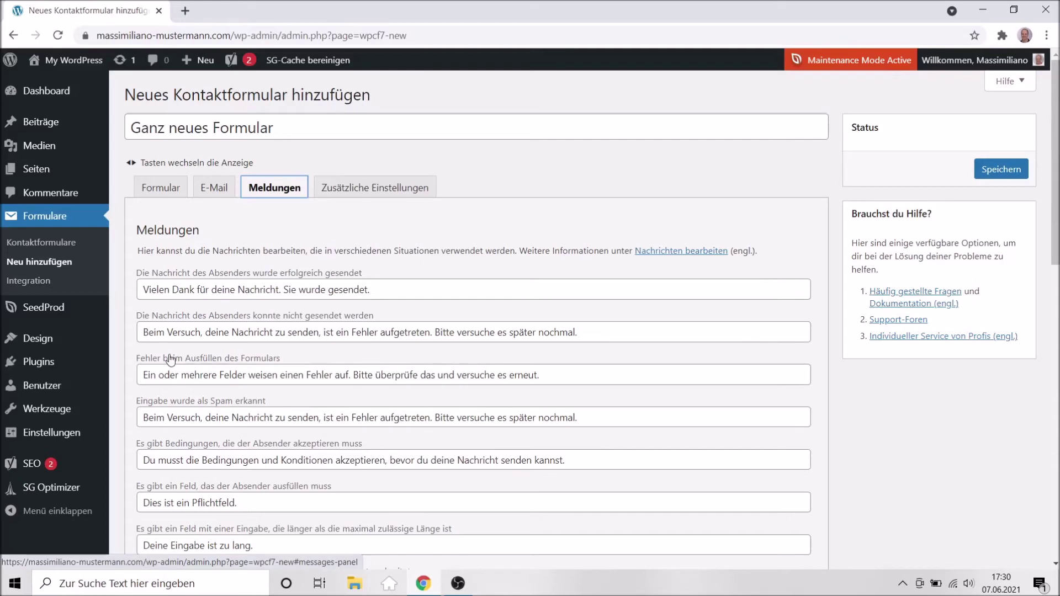
scroll(203, 360, "down", 4)
scroll(203, 360, "up", 3)
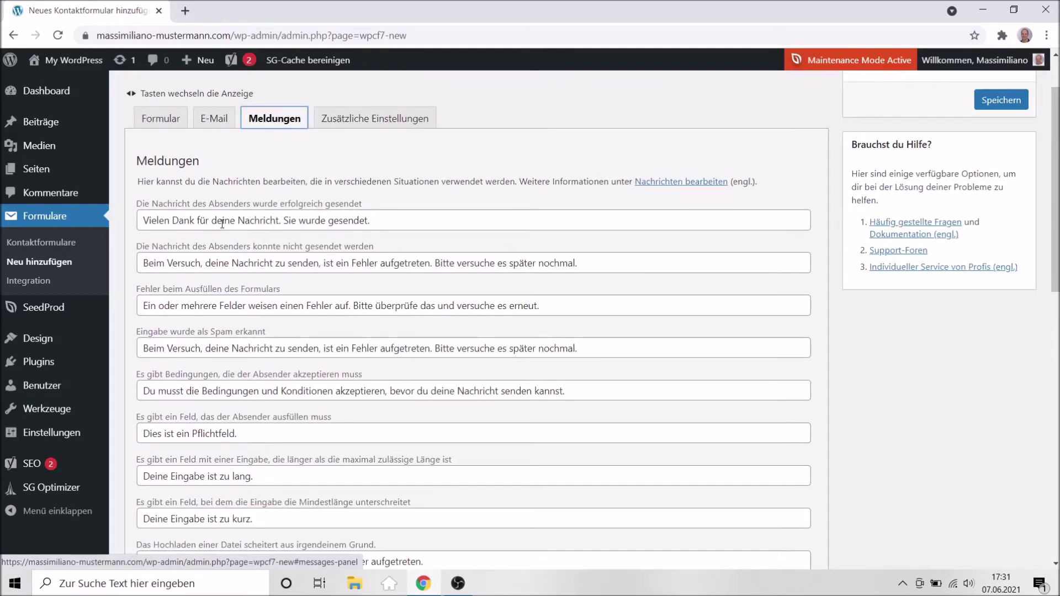
left_click(227, 222)
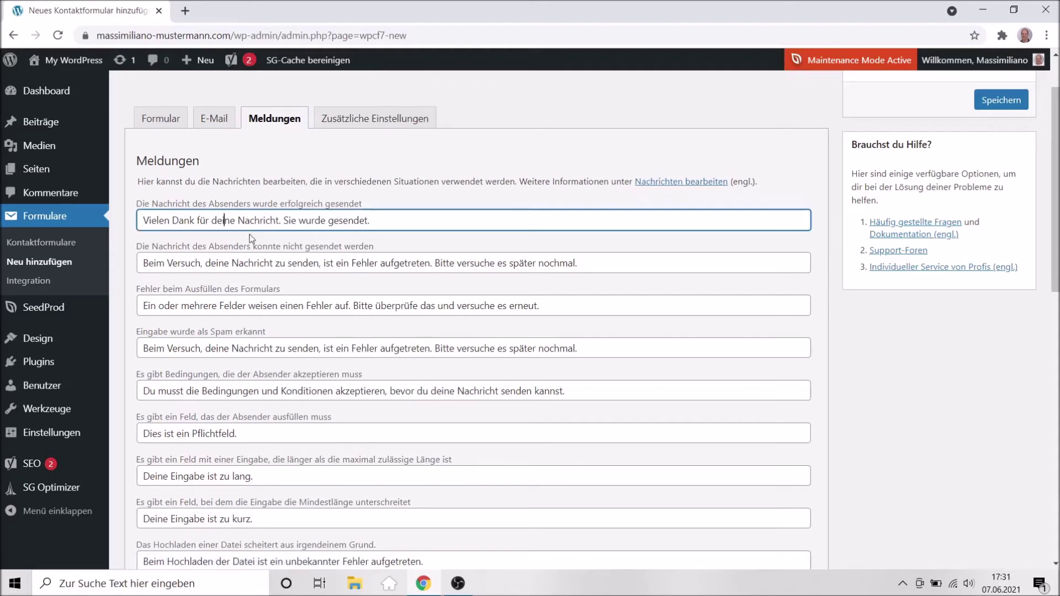
key("BackSpace")
key("BackSpace")
key("BackSpace")
key("BackSpace")
type("Ihr")
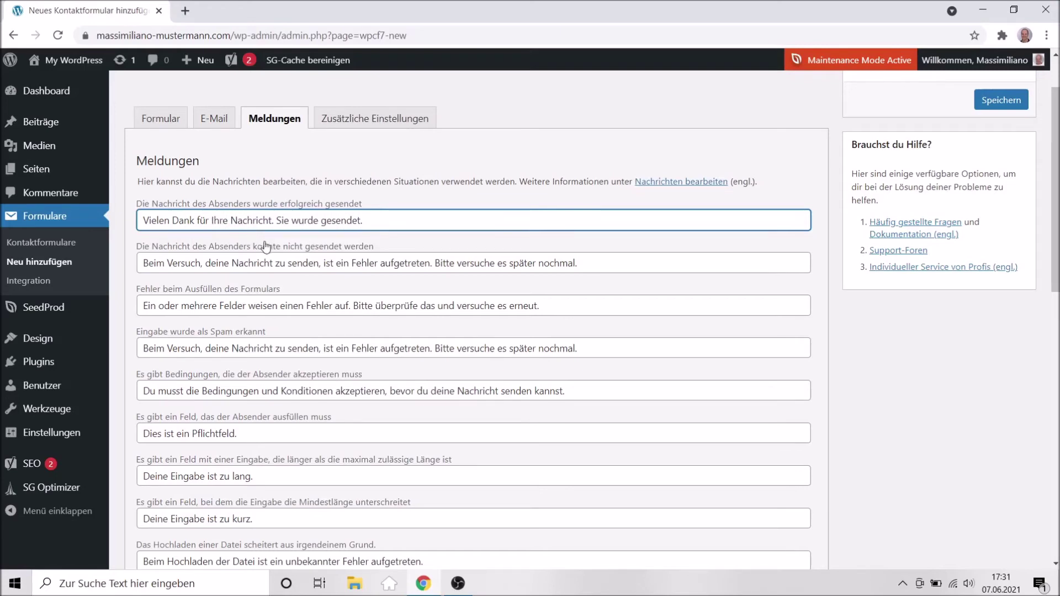
Go through the remaining form messages and save the new contact form
scroll(221, 334, "down", 2)
scroll(221, 334, "down", 8)
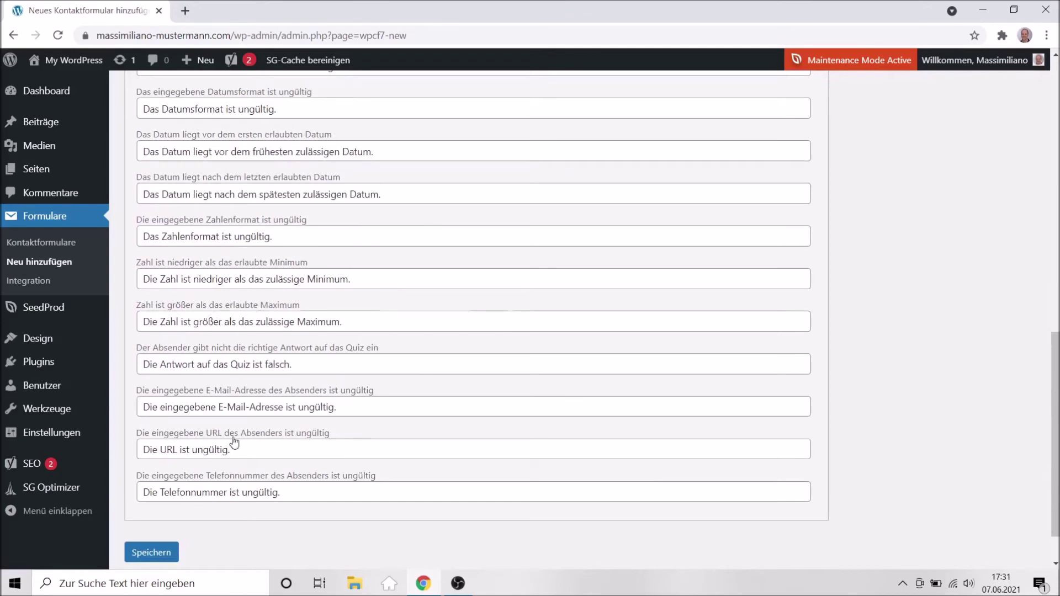
scroll(224, 461, "down", 1)
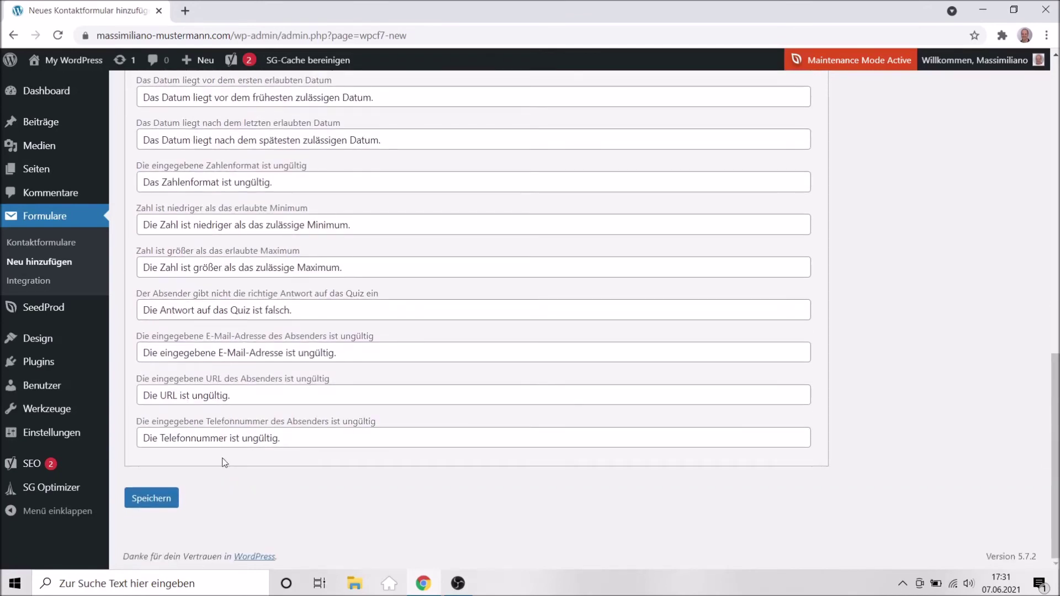
left_click(149, 505)
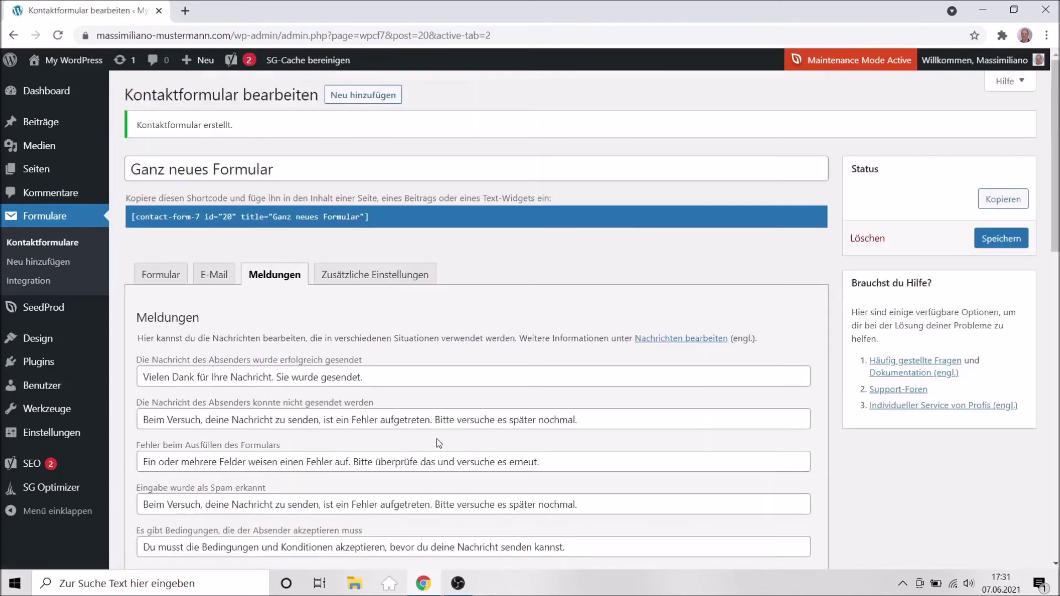
Open the form's additional settings, select its shortcode, and save the form again
scroll(439, 443, "down", 1)
scroll(439, 442, "down", 1)
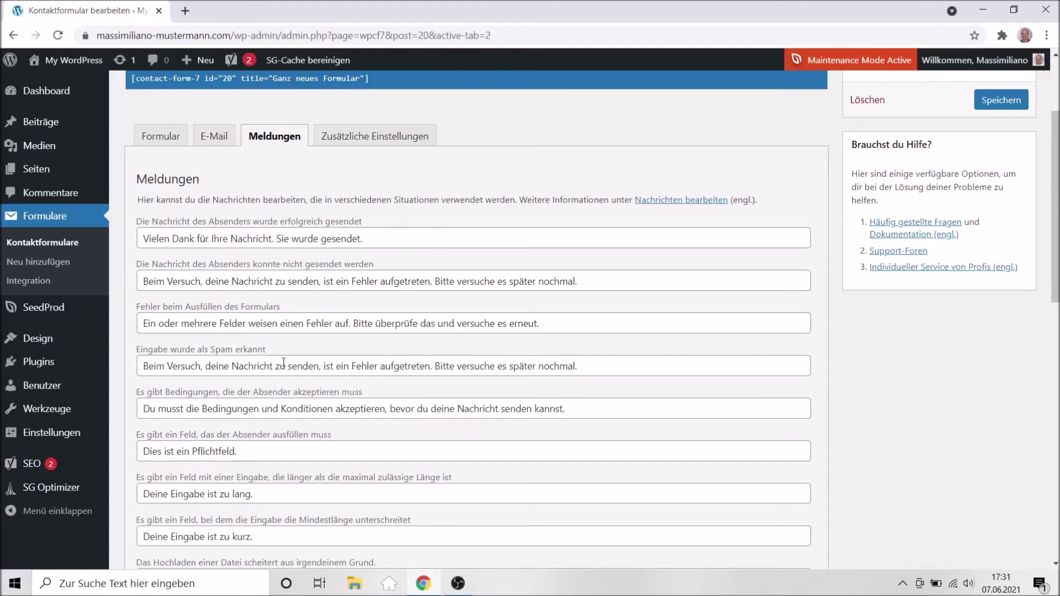
left_click(356, 137)
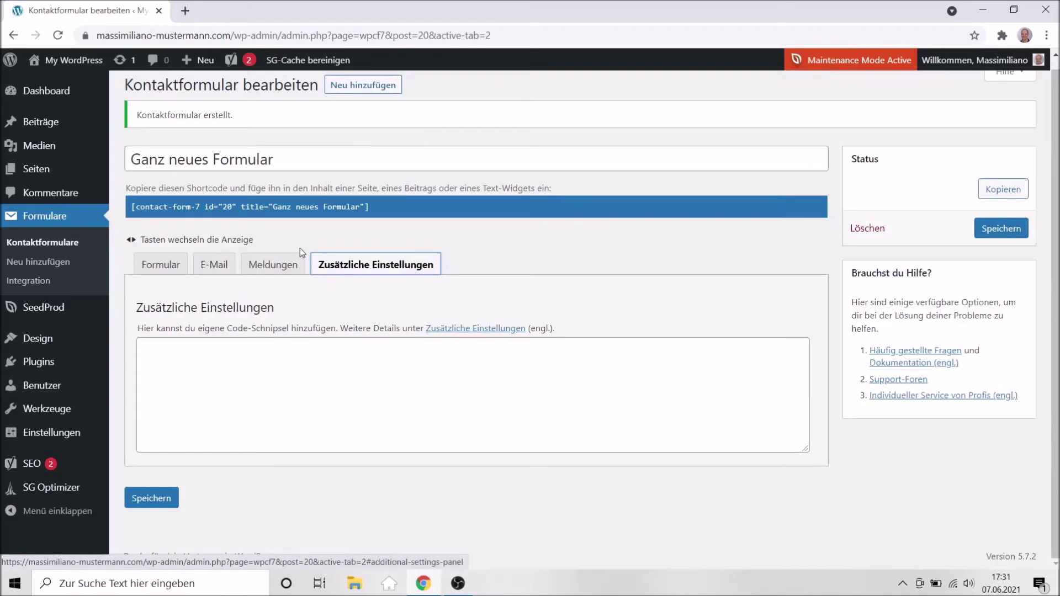
left_click(136, 209)
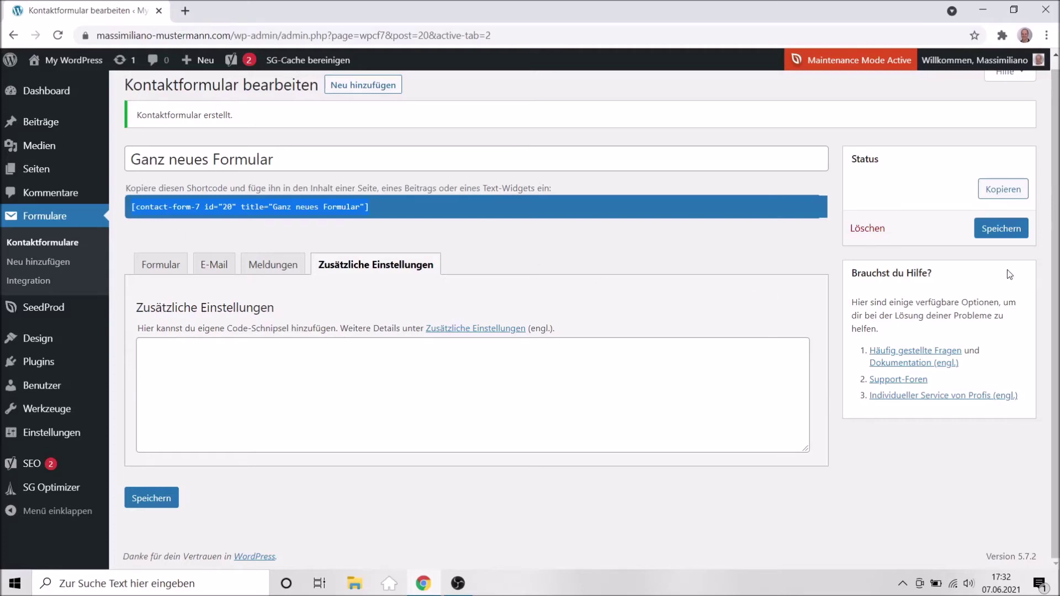
left_click(996, 236)
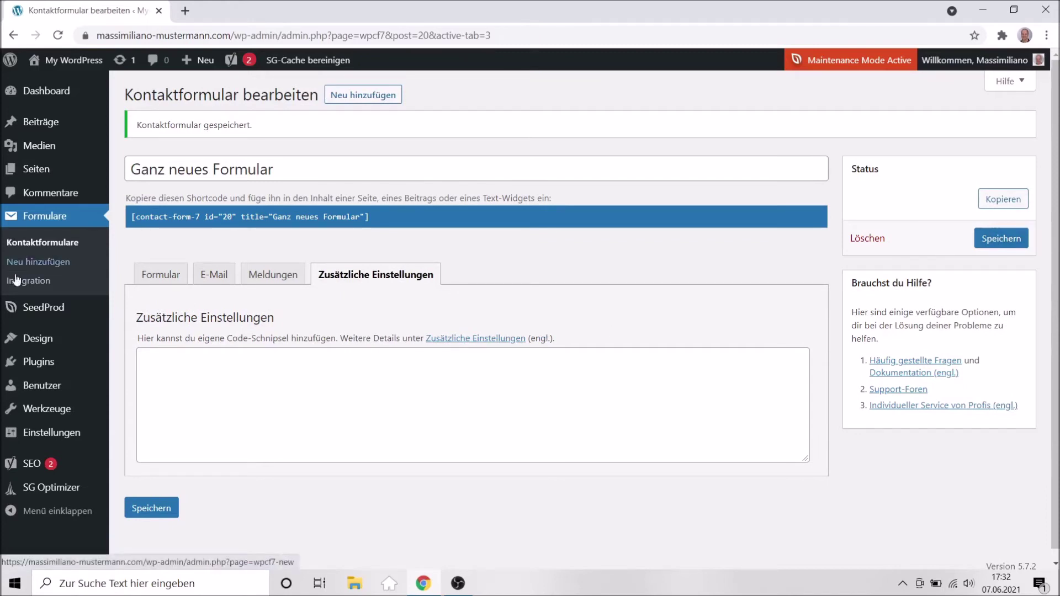
mouse_move(45, 349)
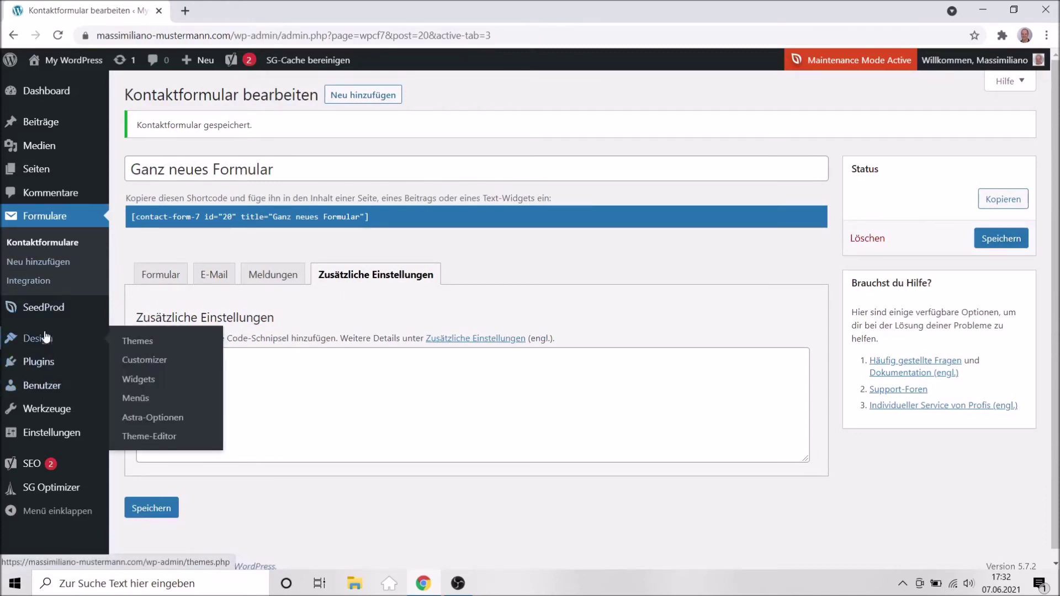
Search the plugin directory for "css", then install and activate the SiteOrigin CSS plugin
mouse_move(43, 369)
left_click(47, 367)
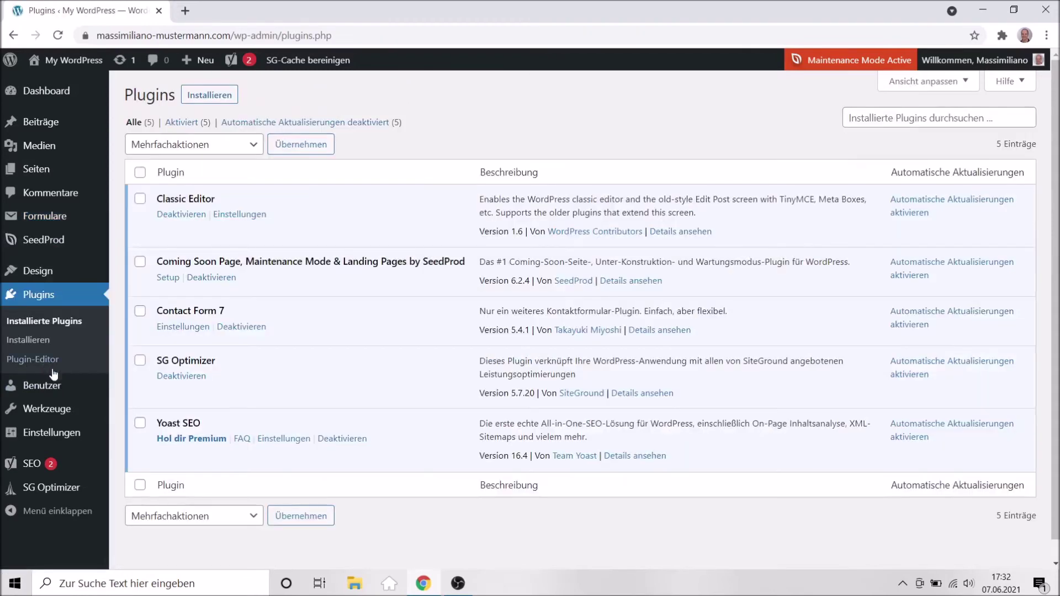
left_click(31, 348)
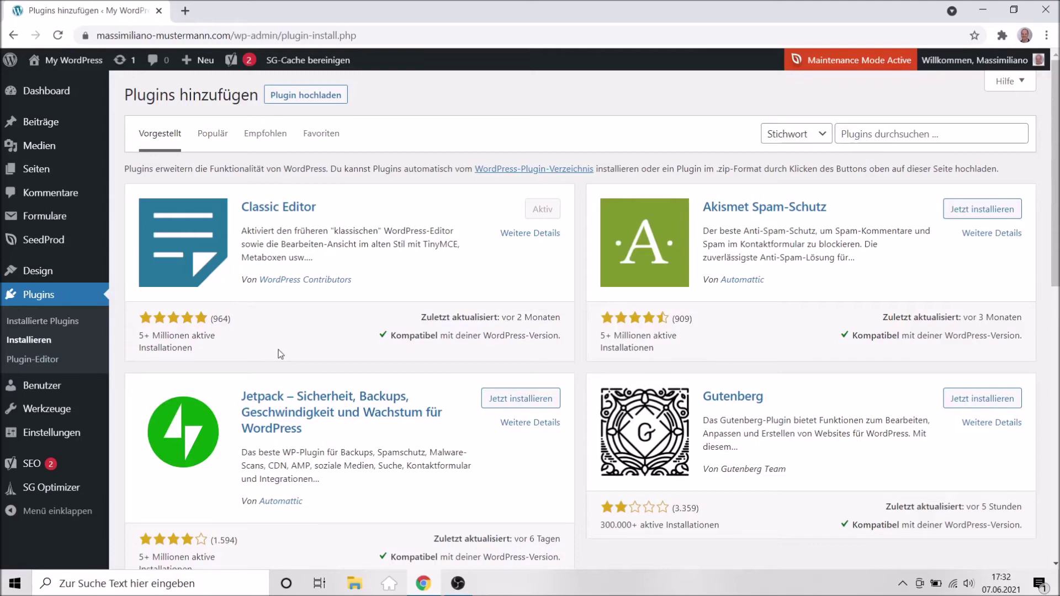
left_click(868, 139)
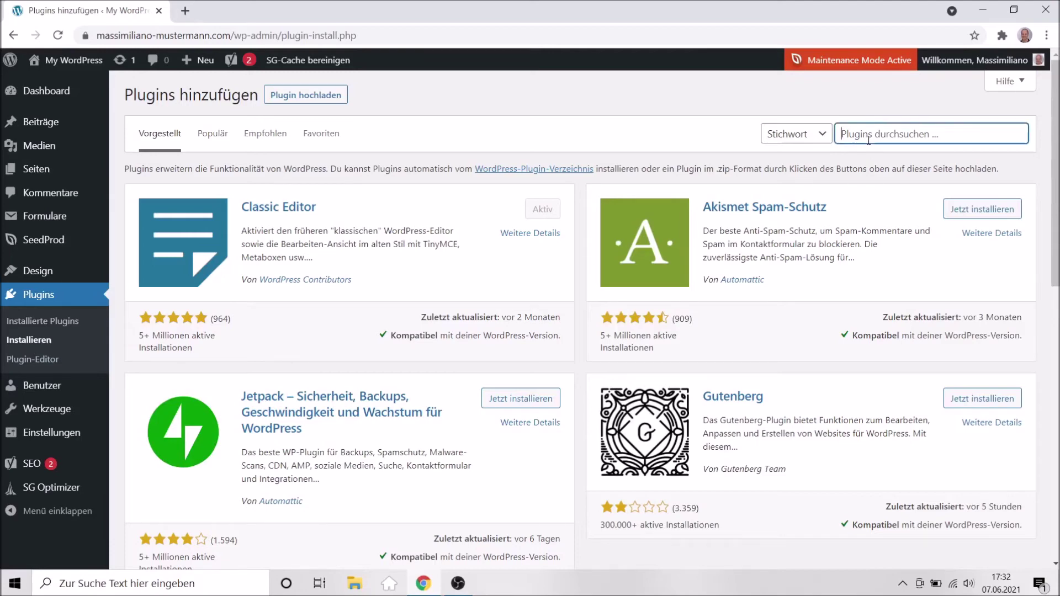
type("css")
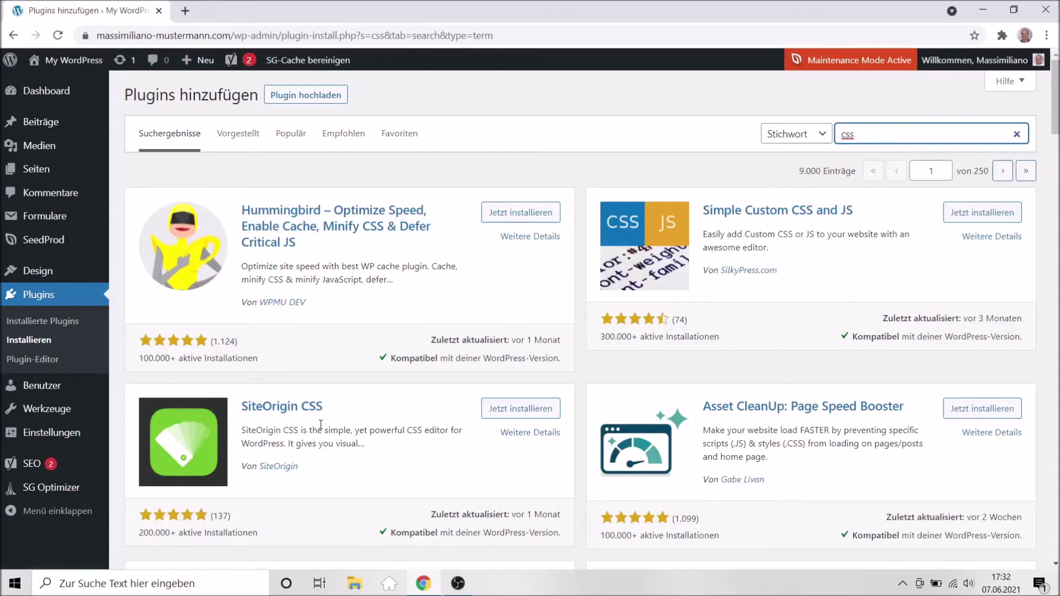
left_click(491, 411)
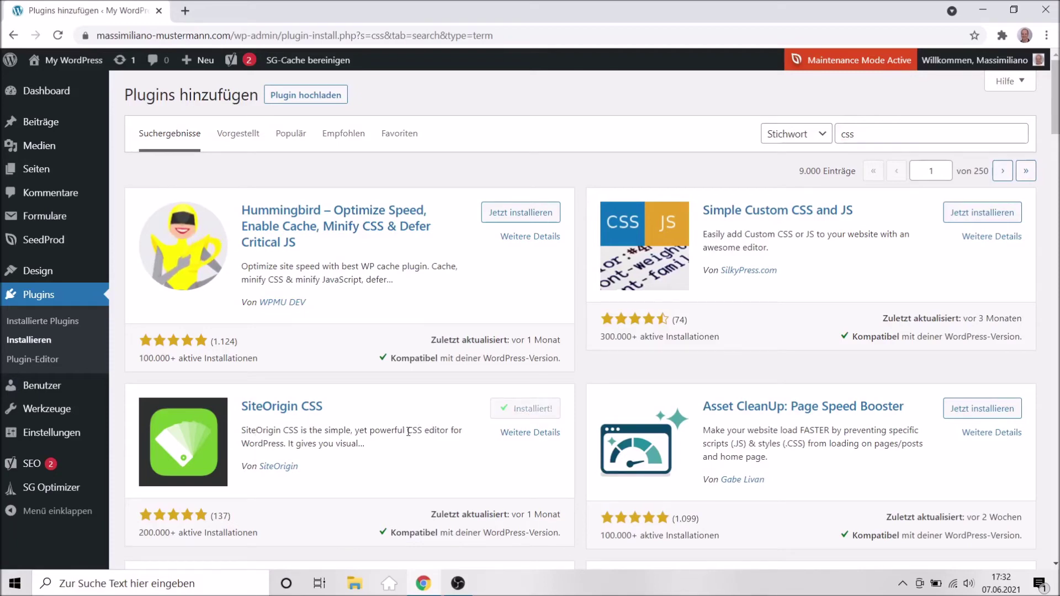
left_click(527, 413)
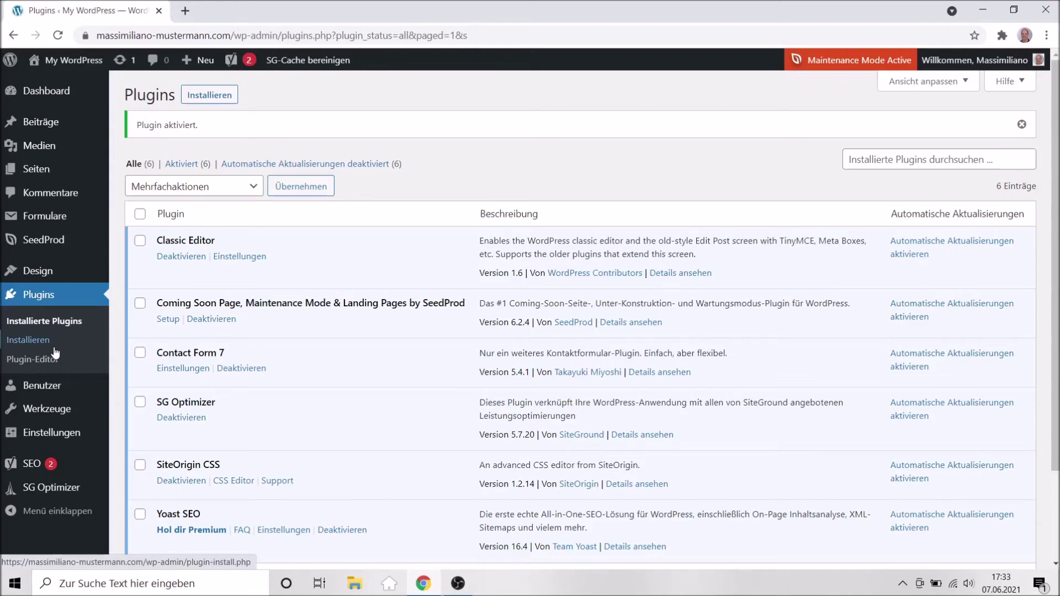
Open the site's Custom CSS editor and delete the existing header rule from the code
mouse_move(36, 276)
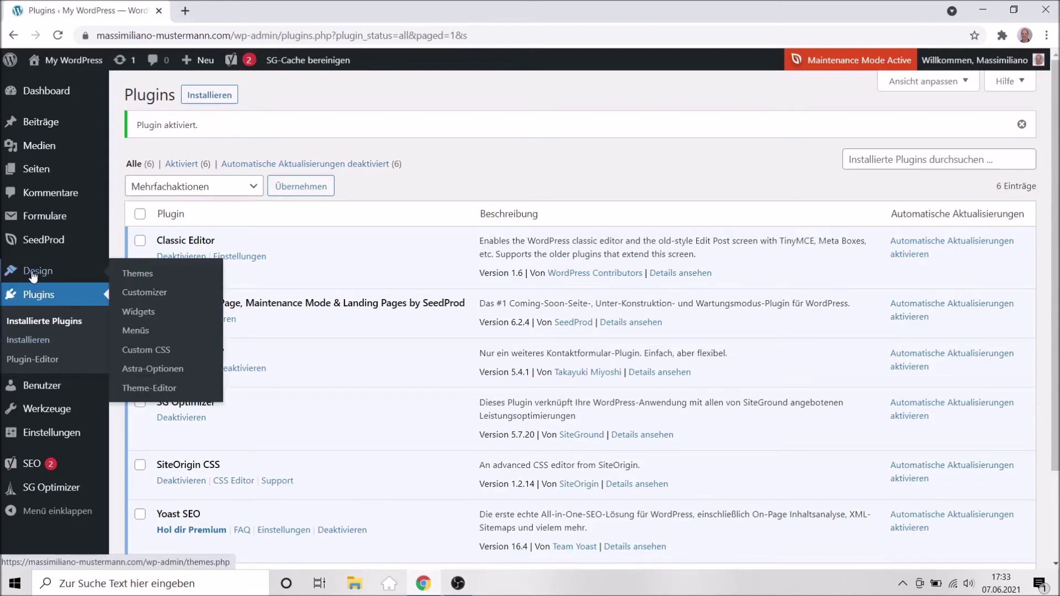
left_click(149, 348)
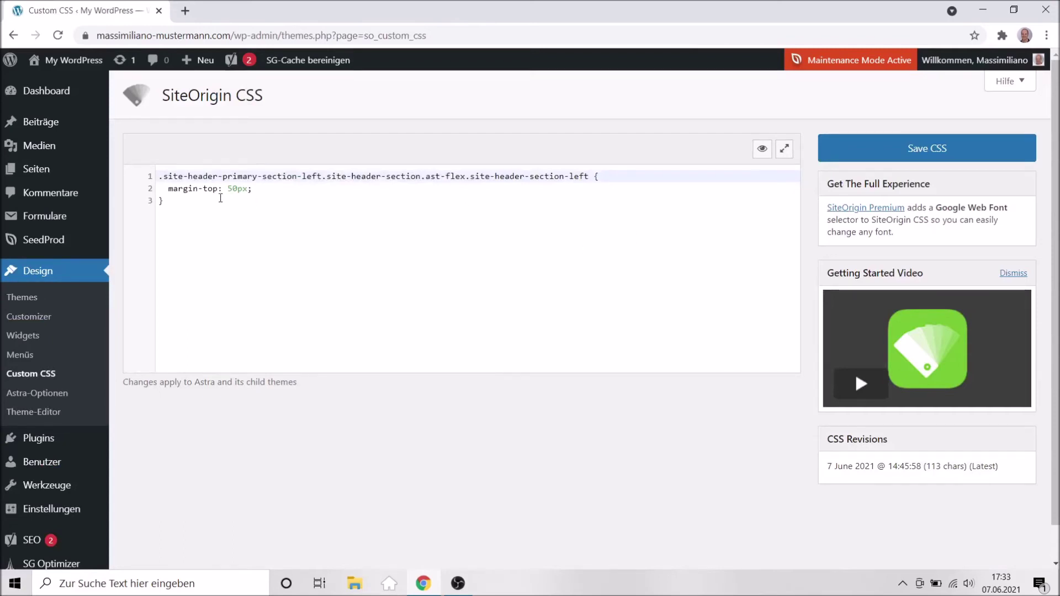
left_click(249, 189)
left_click_drag(178, 209, 146, 184)
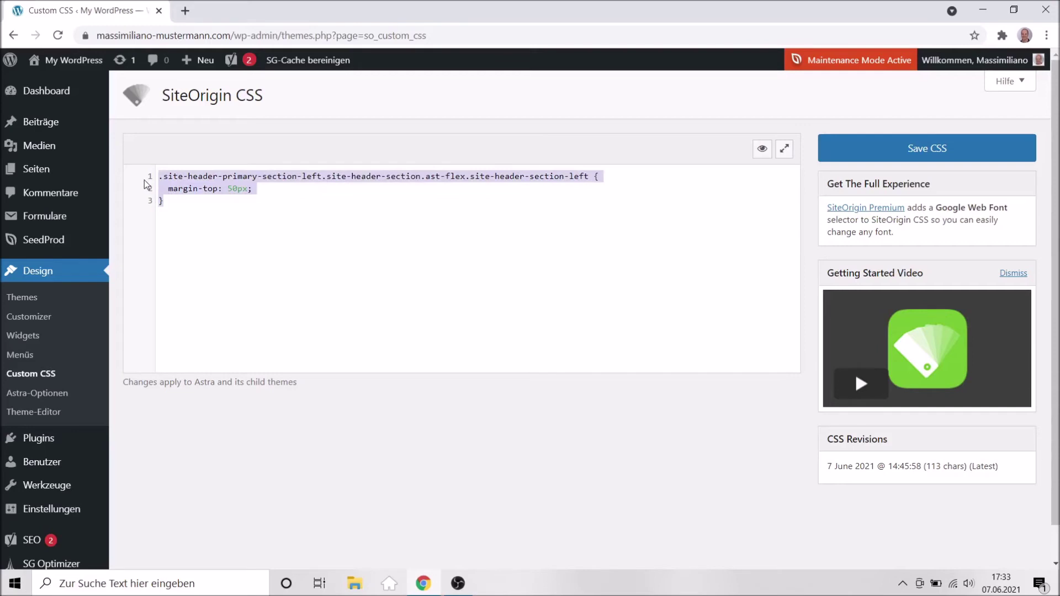
key("BackSpace")
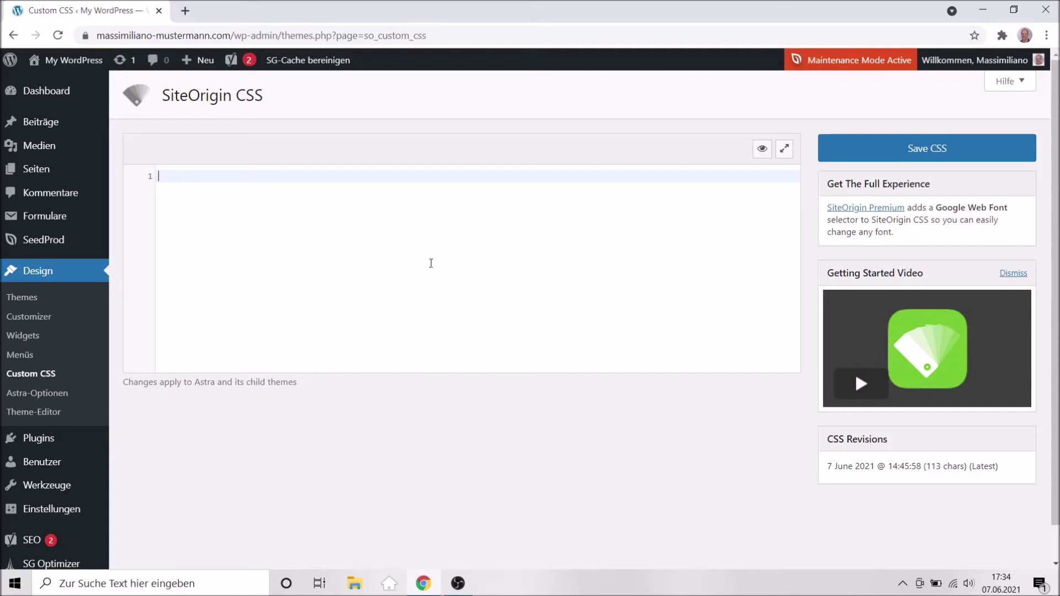
In the visual CSS editor, give the header section containing the site title a bottom margin of 50 px
left_click(762, 150)
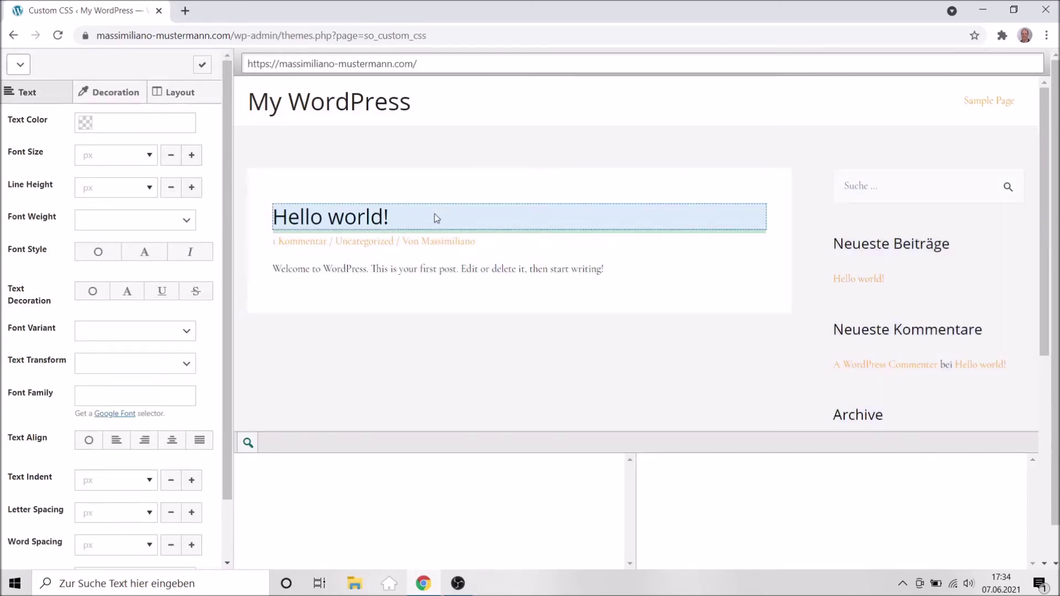
left_click(331, 181)
left_click(505, 109)
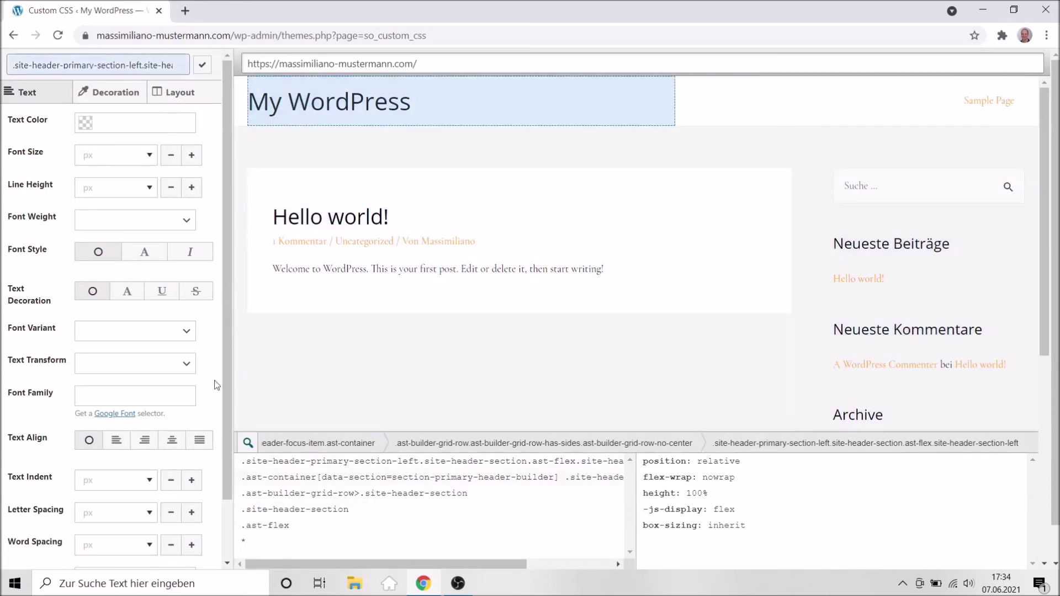
left_click(177, 99)
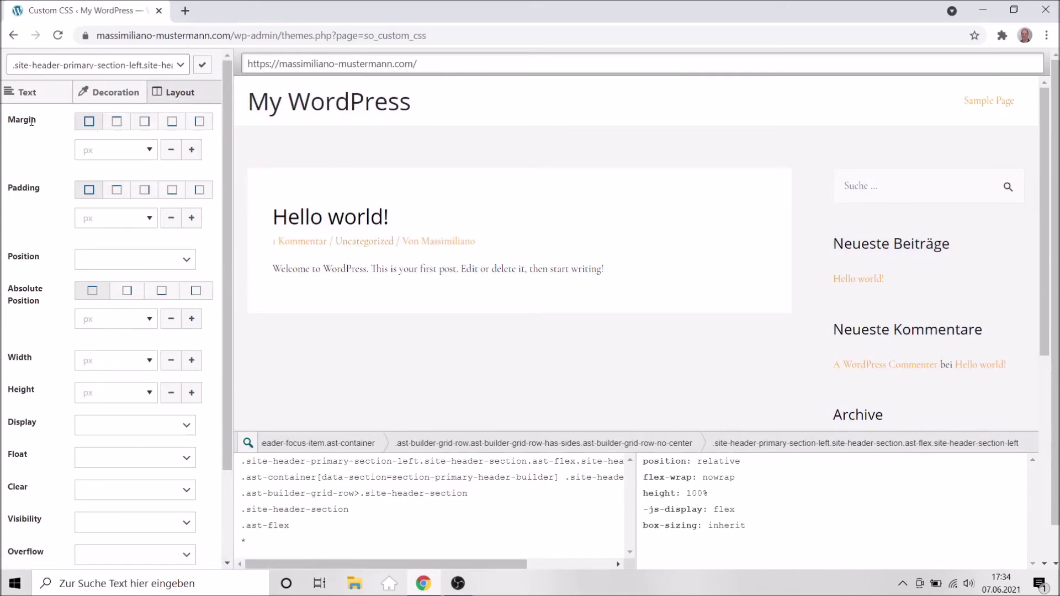
left_click(173, 125)
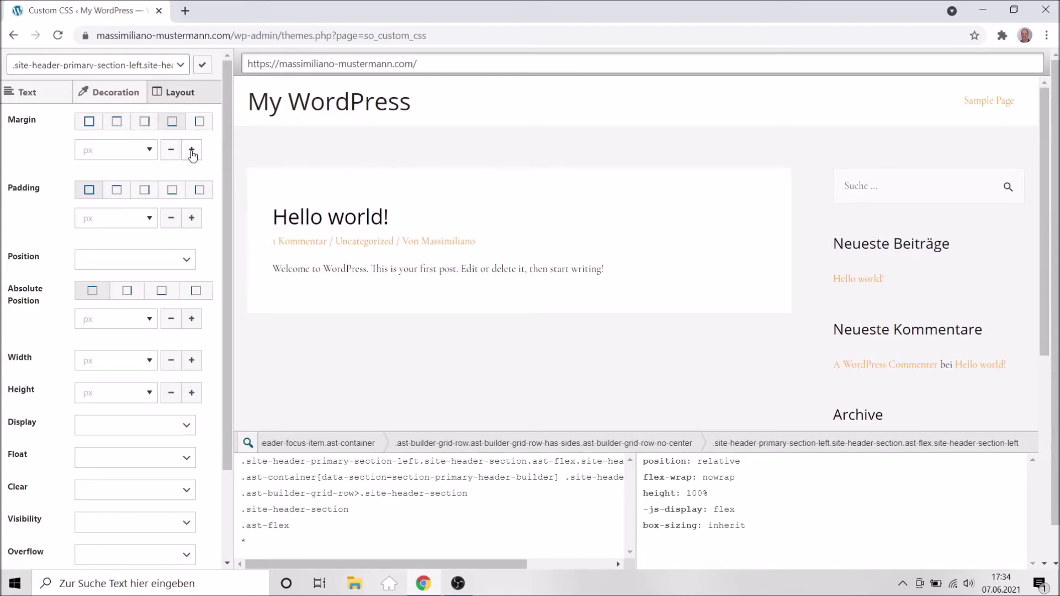
left_click(192, 151)
left_click(192, 150)
left_click(192, 150)
left_click(191, 150)
left_click(191, 150)
left_click(191, 150)
left_click(191, 150)
left_click(191, 150)
left_click(191, 150)
left_click(191, 151)
left_click(191, 150)
left_click(172, 150)
left_click(172, 150)
left_click(172, 150)
left_click(171, 150)
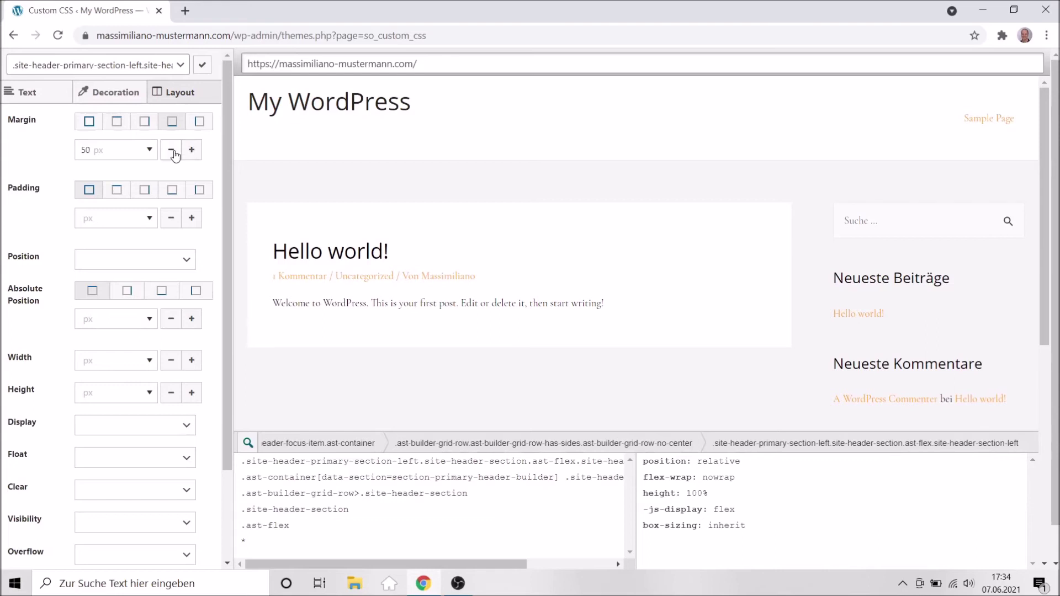
Apply the visual edit to the code, review the margin rule, and save the custom CSS
left_click(202, 68)
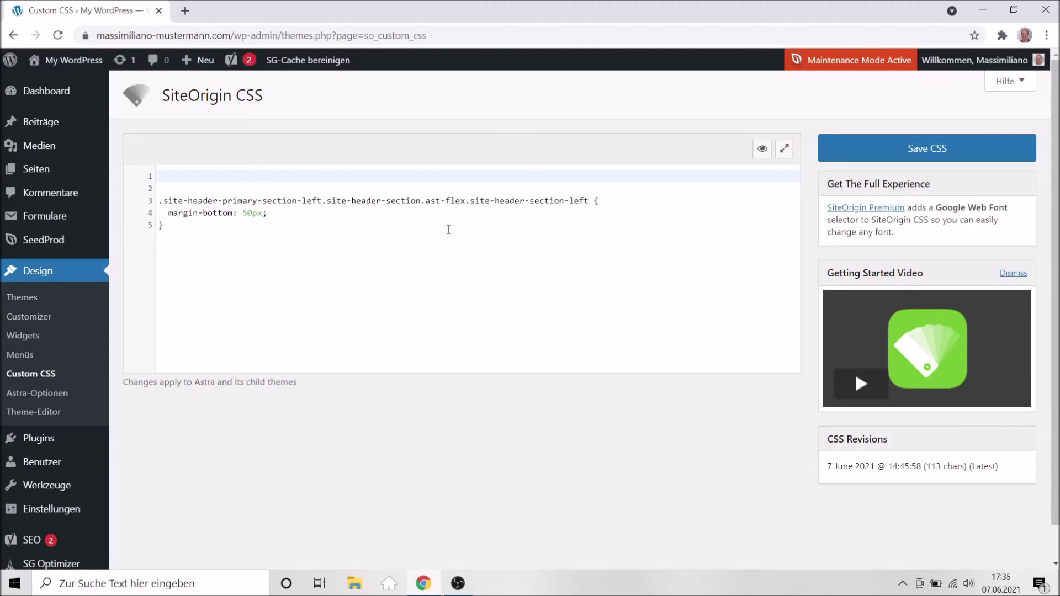
left_click(598, 202)
left_click_drag(599, 202, 248, 222)
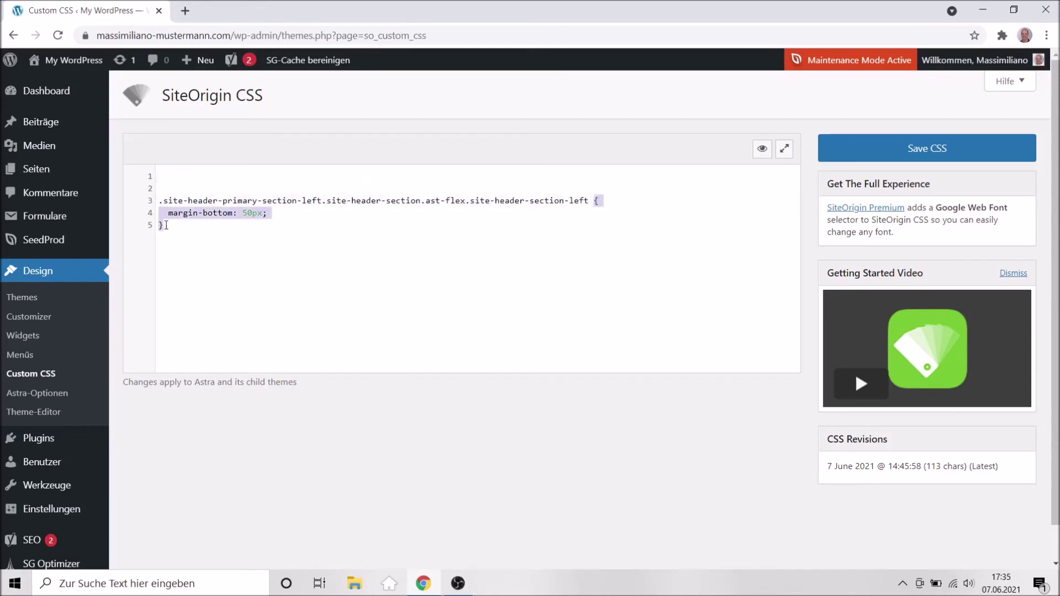
left_click(277, 216)
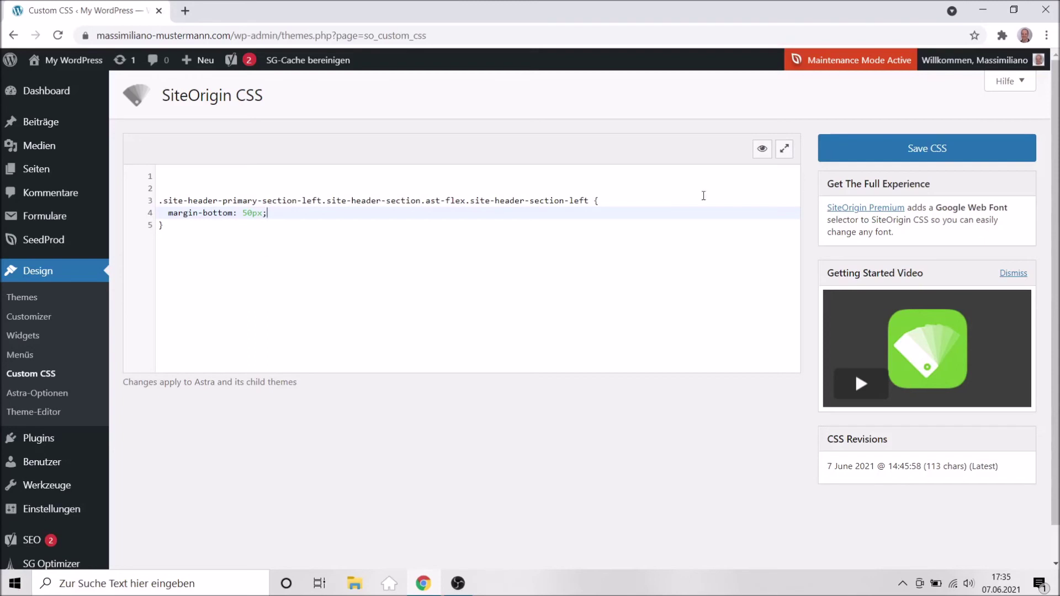
left_click(910, 156)
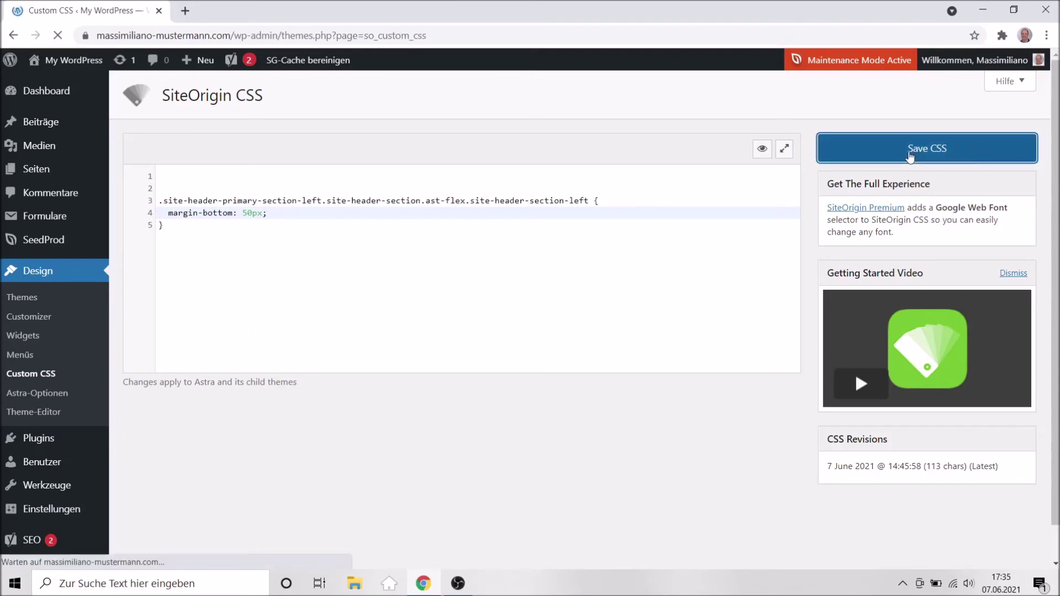
View the live website in a new tab to check the header spacing, and close that tab
mouse_move(64, 71)
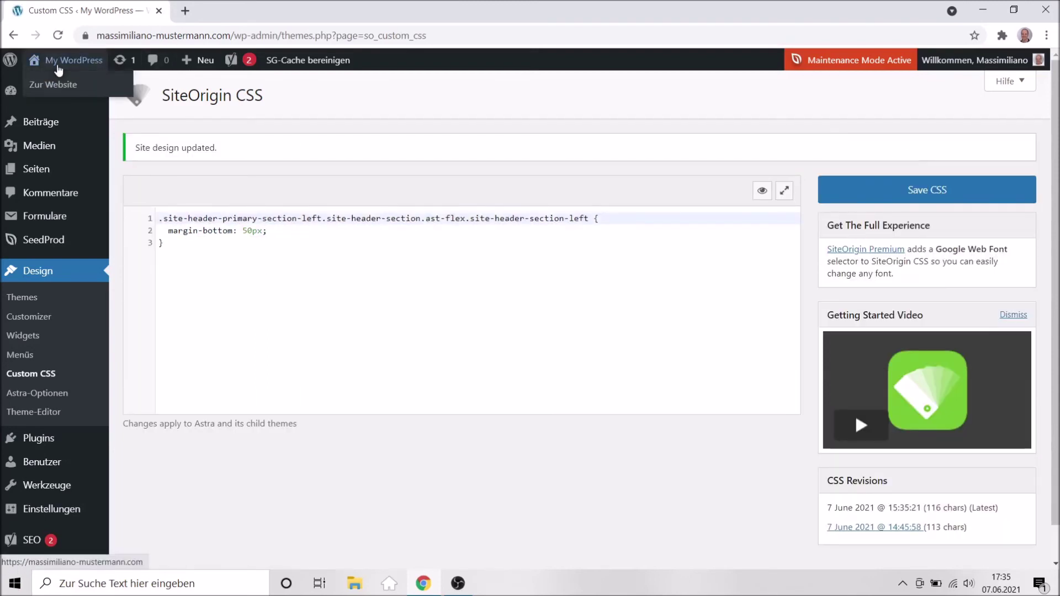
right_click(128, 82)
left_click(165, 88)
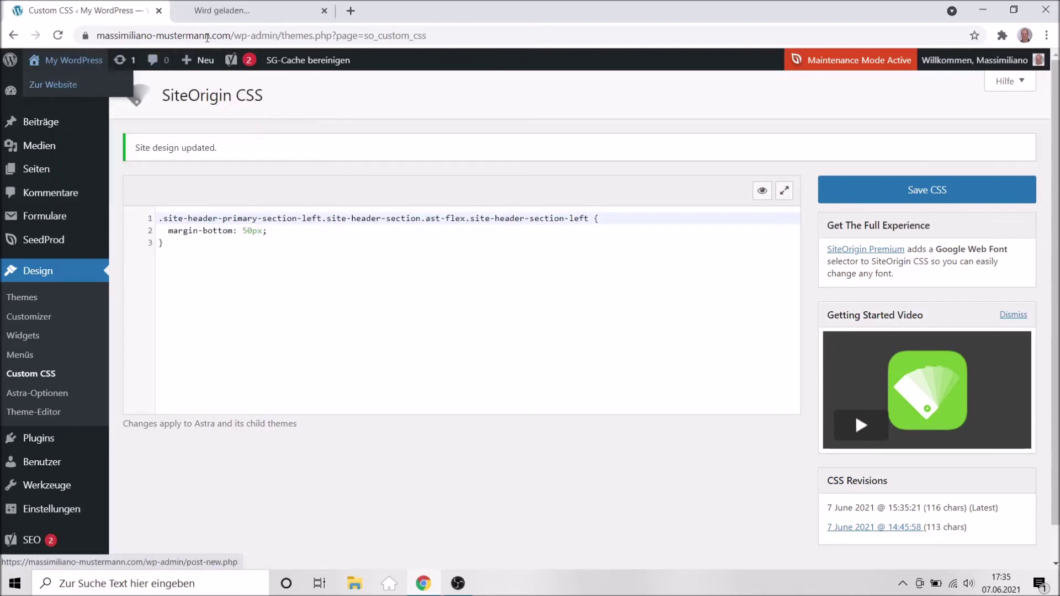
left_click(243, 11)
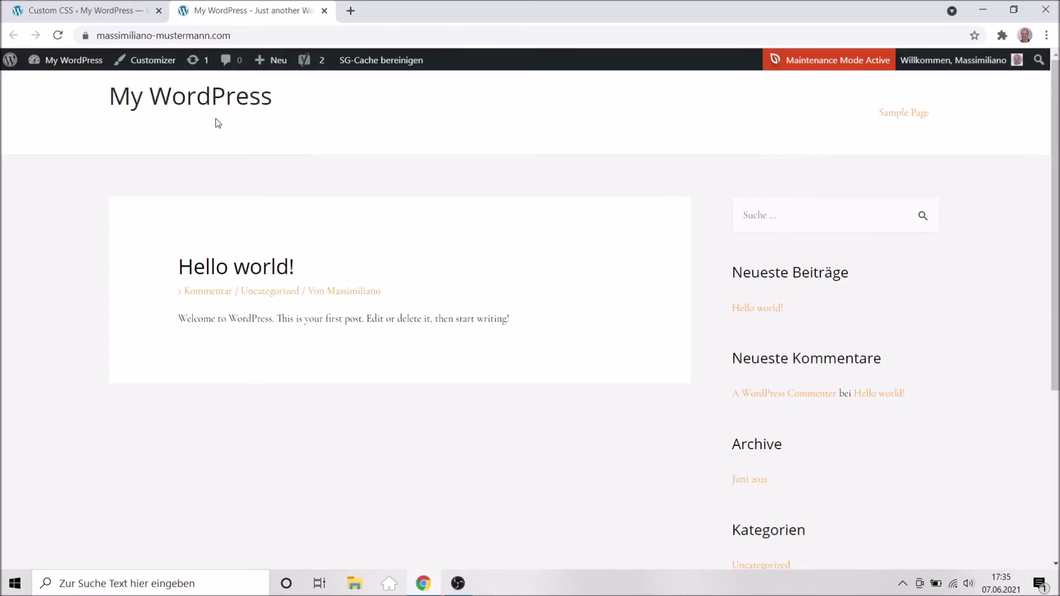
left_click(325, 11)
Search the plugin directory for "cookie", then install and activate GDPR Cookie Compliance (CCPA ready)
mouse_move(33, 474)
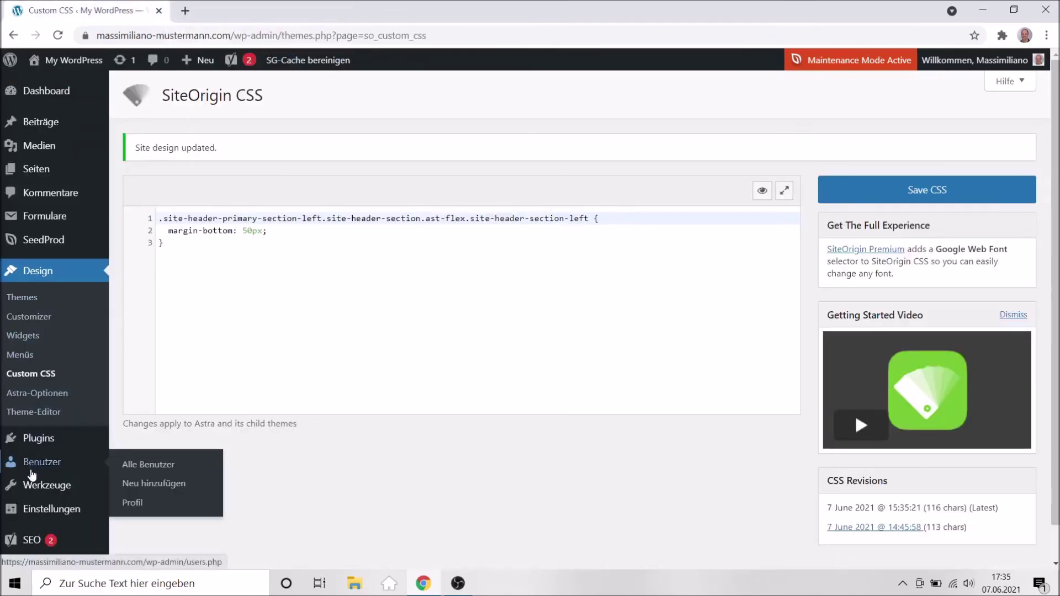
mouse_move(36, 441)
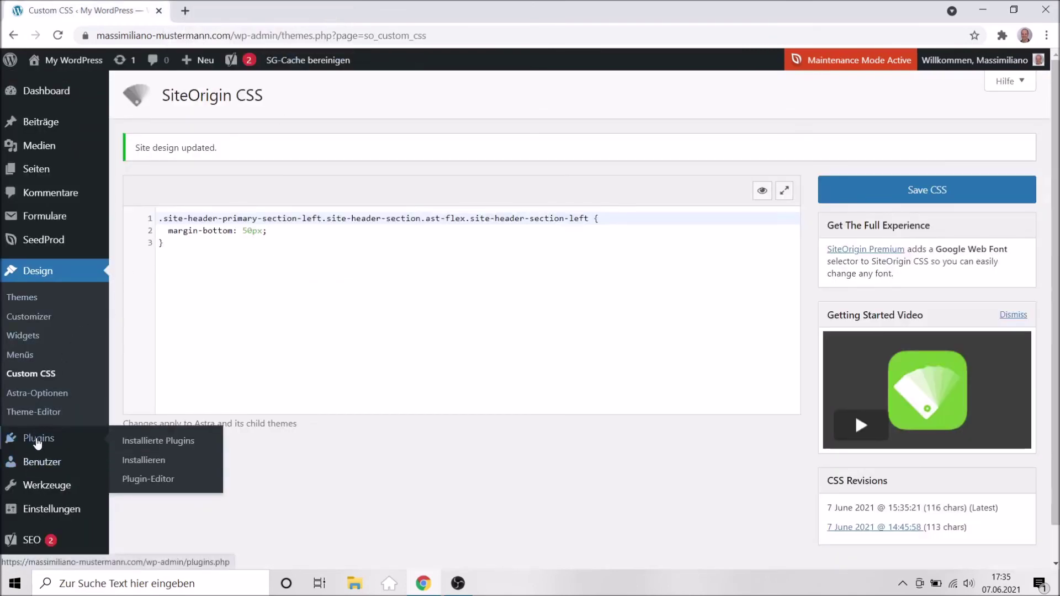
left_click(149, 466)
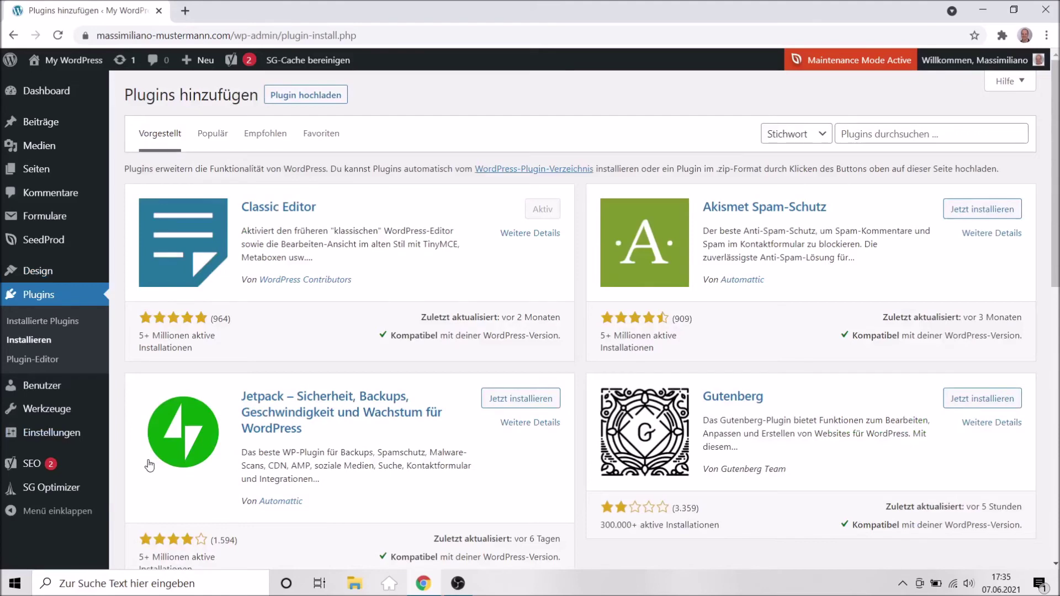
left_click(869, 136)
type("cookie")
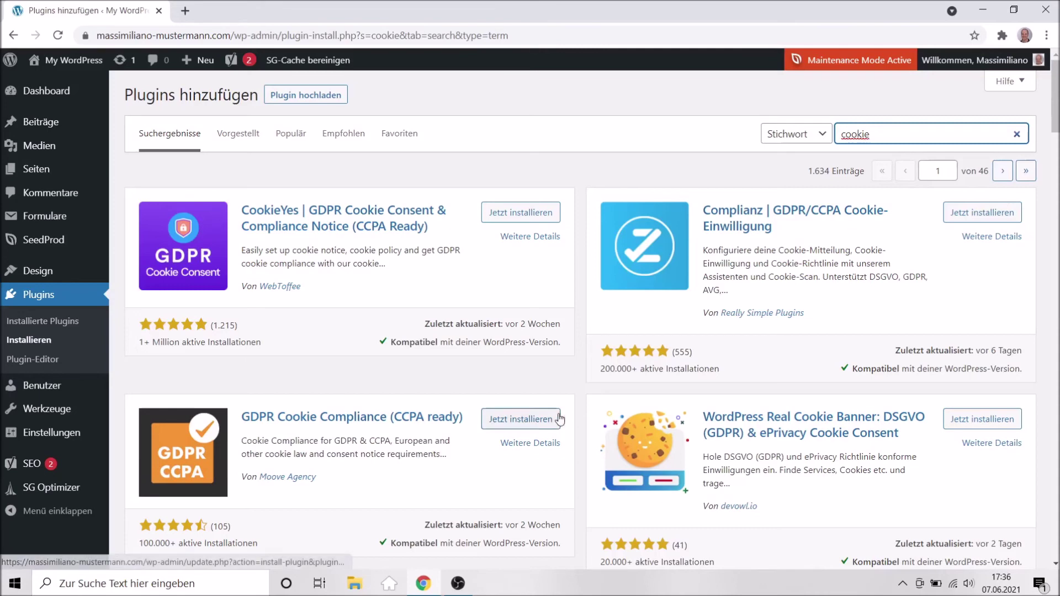
left_click(506, 420)
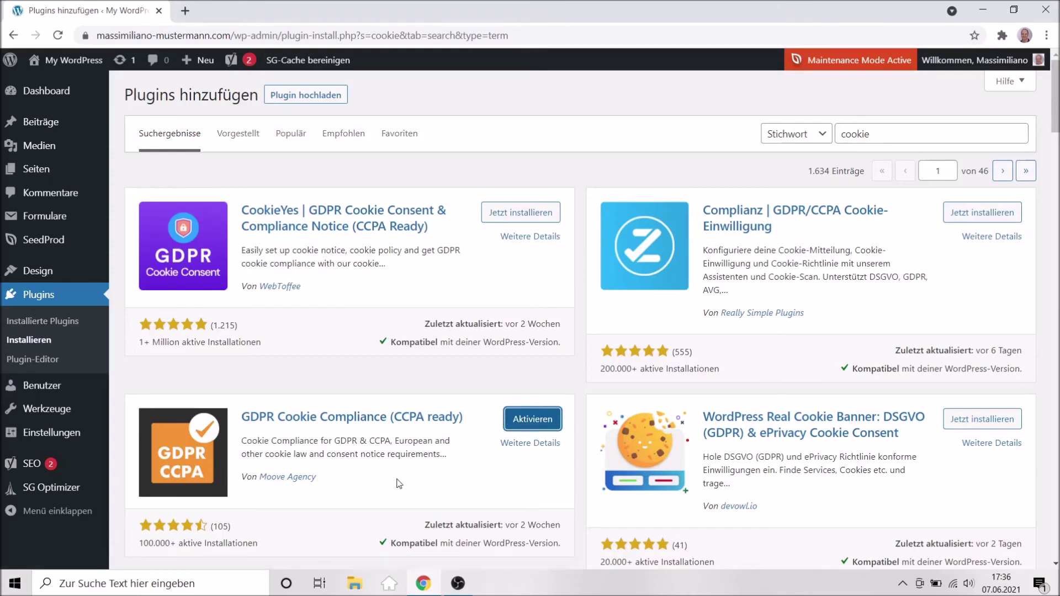
scroll(453, 427, "down", 1)
left_click(533, 350)
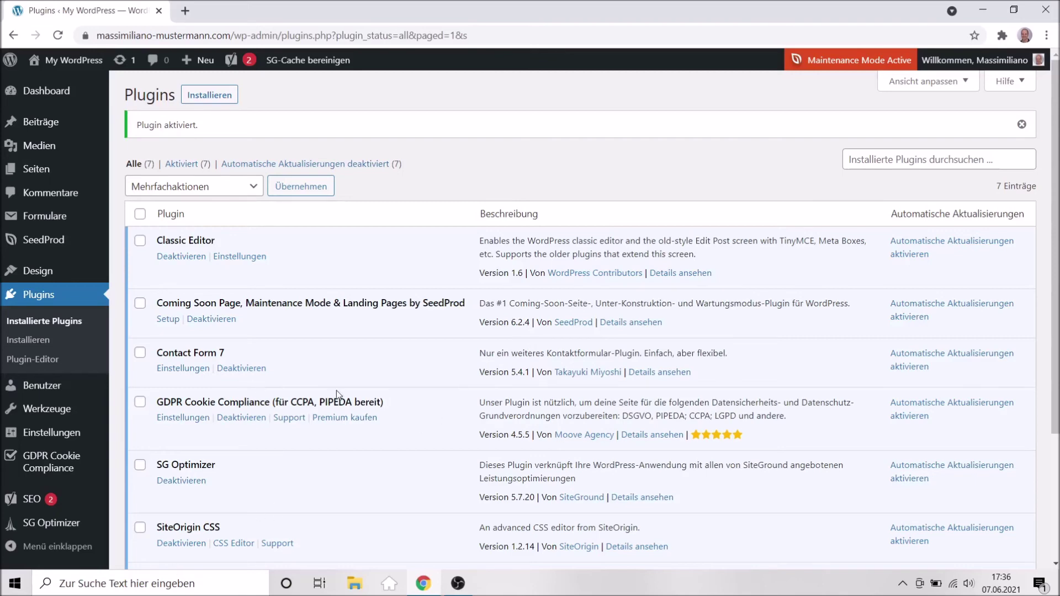
Review the installed plugins and open the GDPR Cookie Compliance settings in a new tab
scroll(337, 392, "down", 1)
scroll(337, 391, "down", 2)
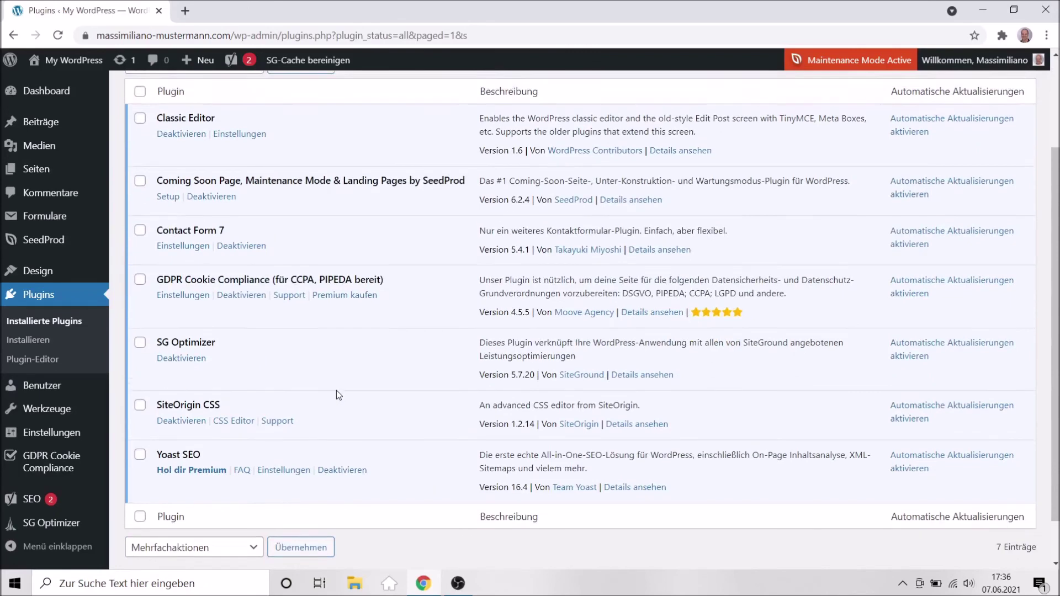
scroll(337, 390, "up", 2)
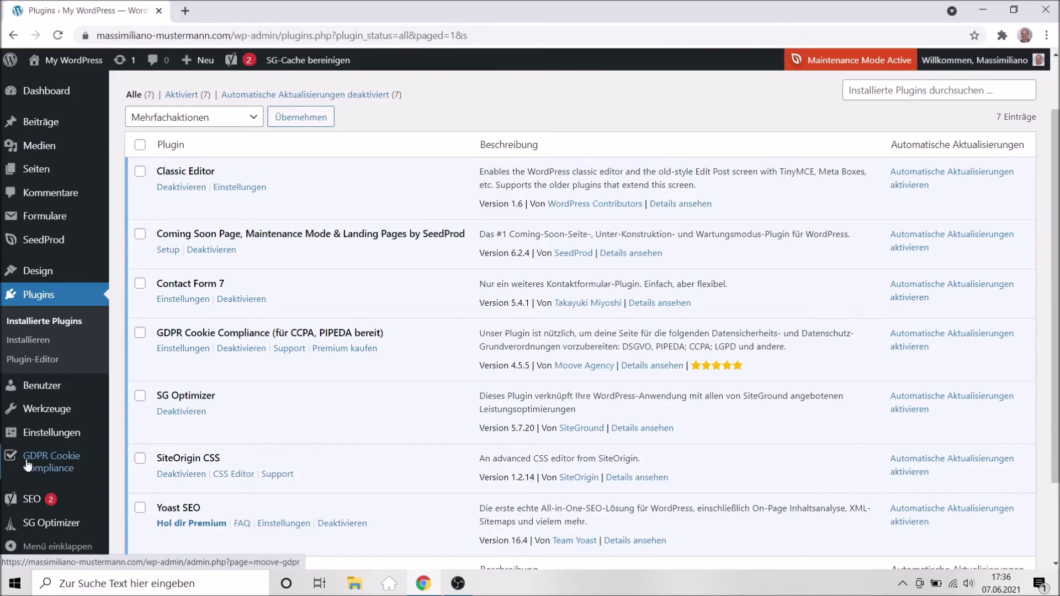
left_click(177, 350)
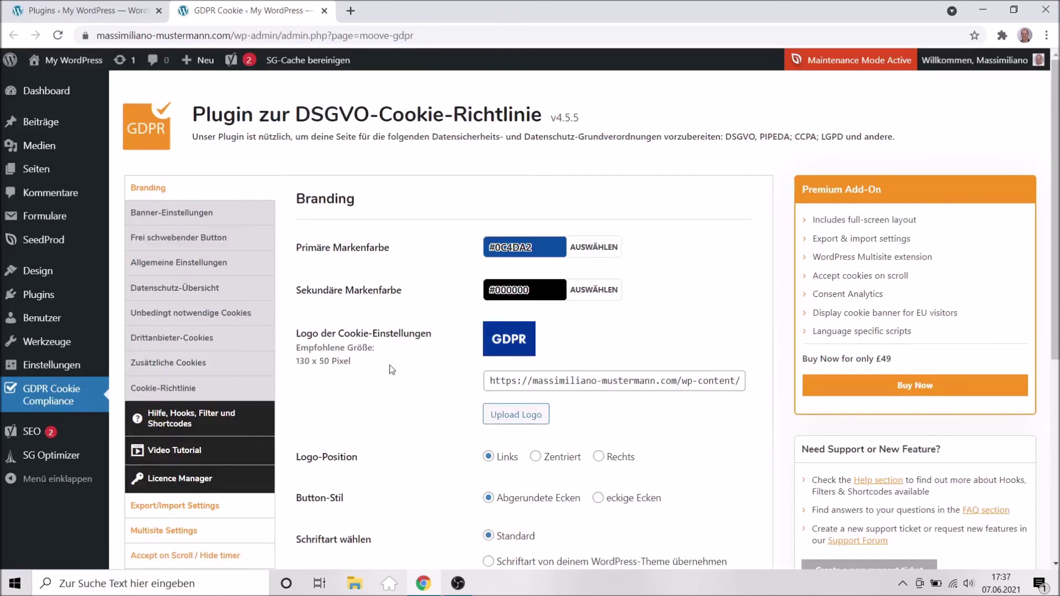
Examine the cookie plugin's branding settings, including the colour picker for the primary brand colour
scroll(392, 370, "down", 2)
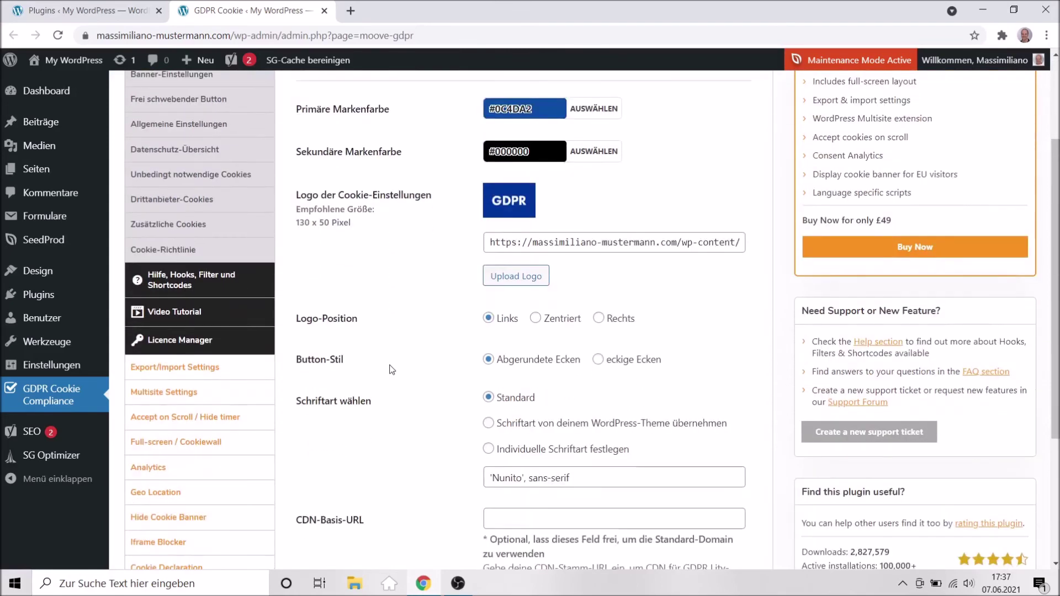
scroll(392, 370, "up", 1)
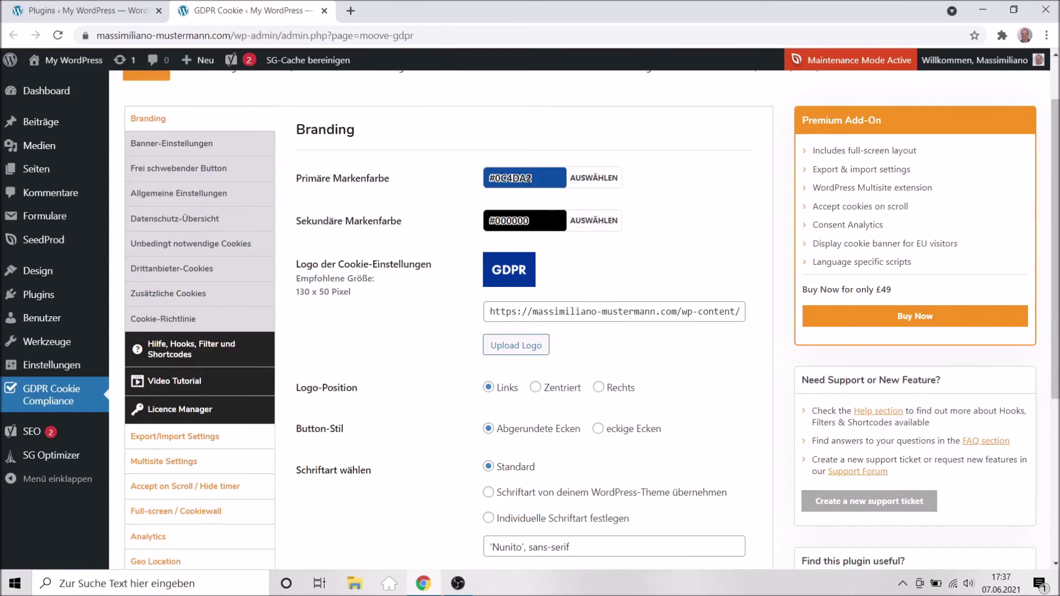
left_click(595, 182)
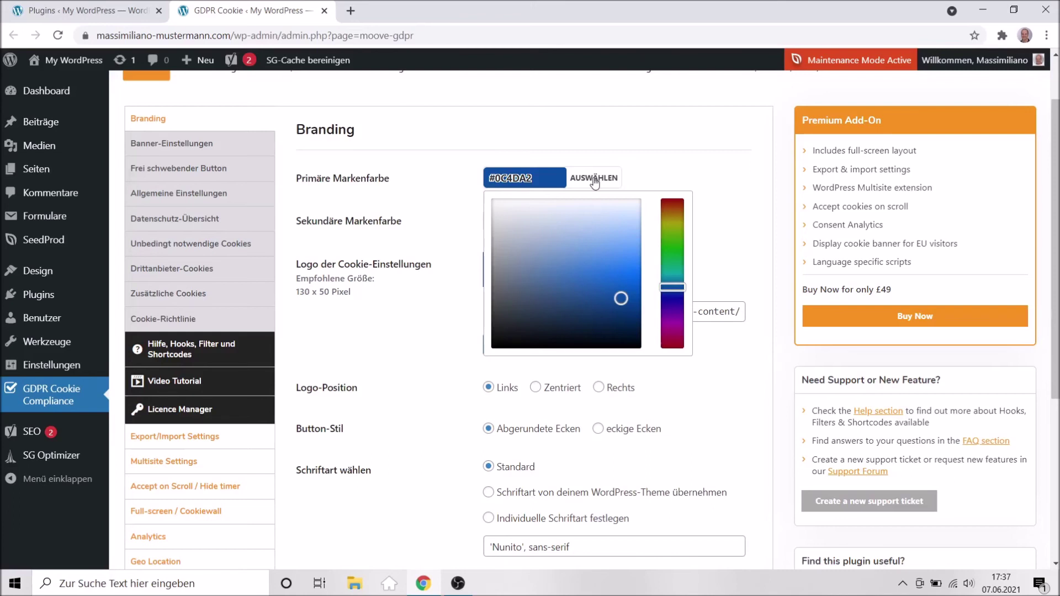
left_click(431, 180)
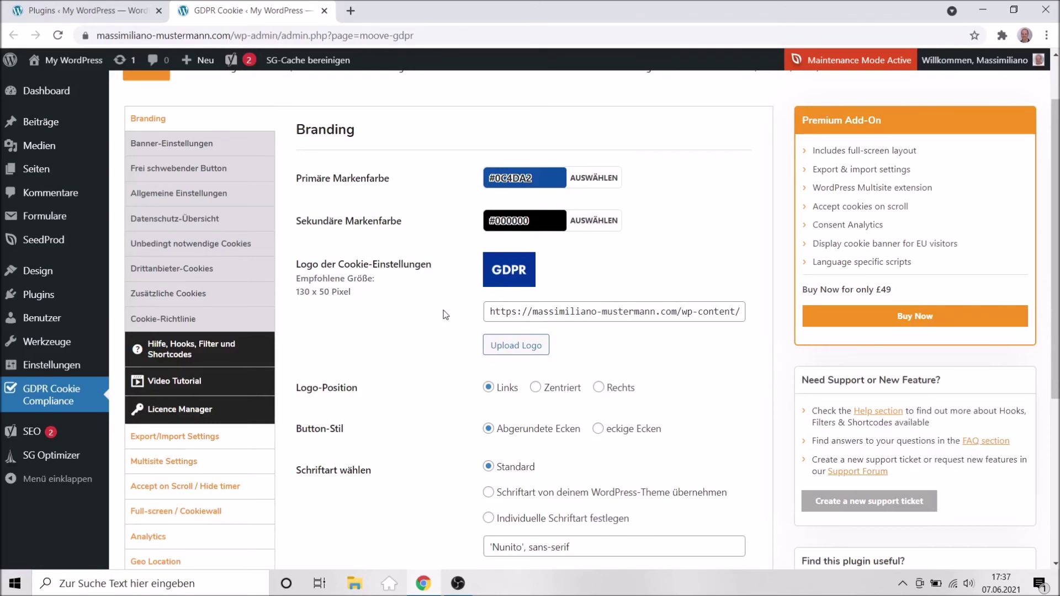
Review the remaining branding options for the cookie settings logo, logo position, button style, font and CDN base URL
scroll(445, 315, "down", 3)
scroll(445, 315, "up", 2)
scroll(445, 314, "up", 2)
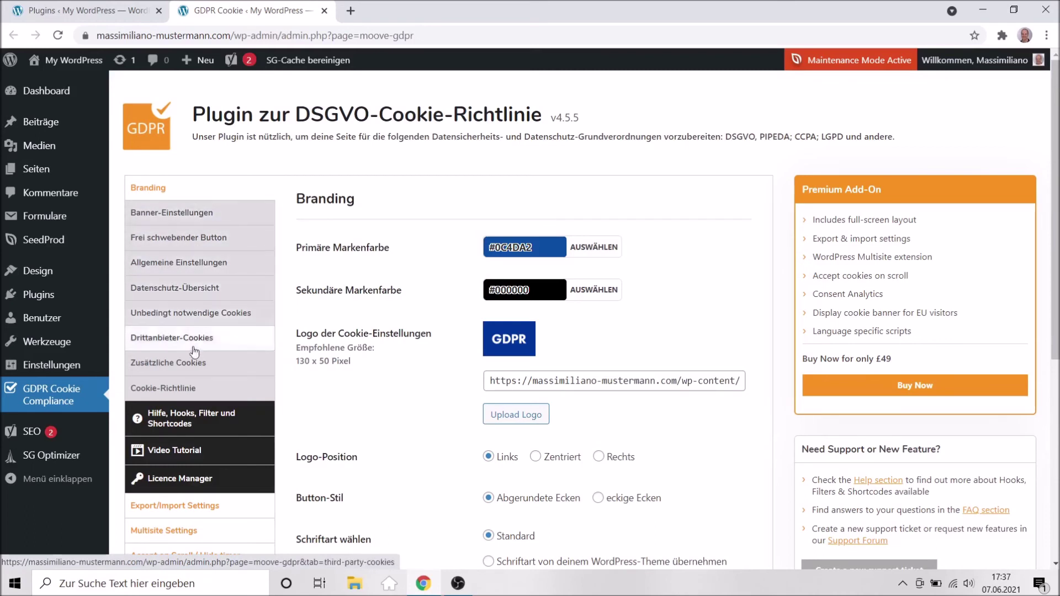
scroll(364, 458, "down", 5)
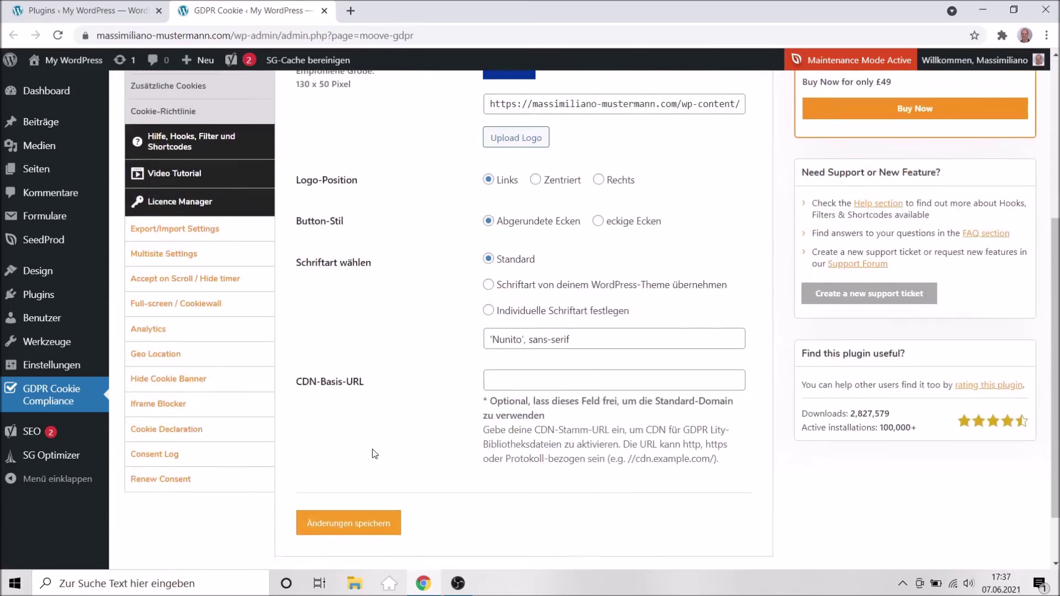
scroll(375, 454, "down", 1)
scroll(411, 326, "up", 3)
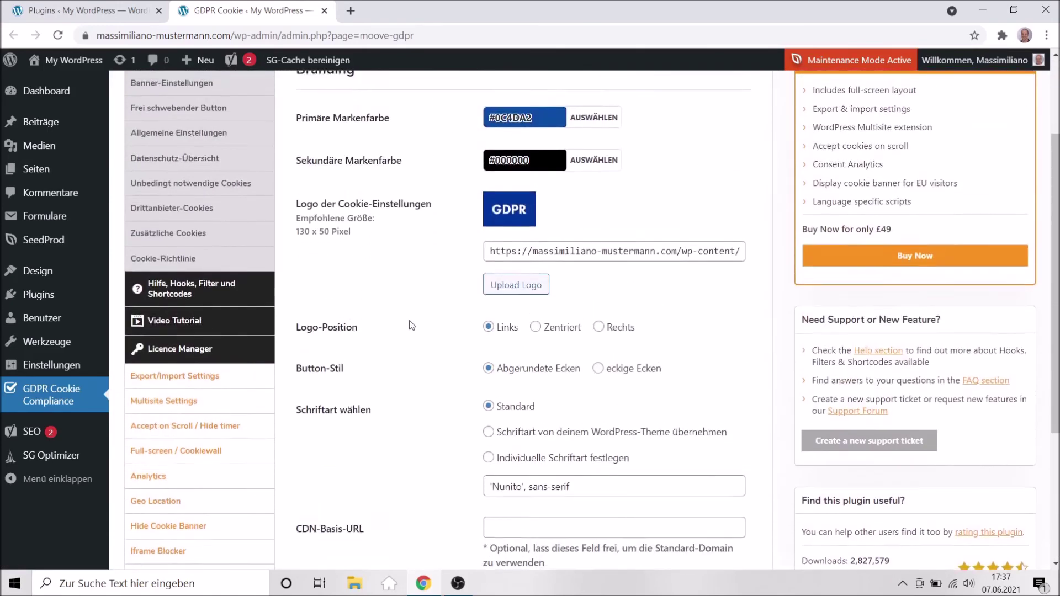
scroll(411, 326, "up", 1)
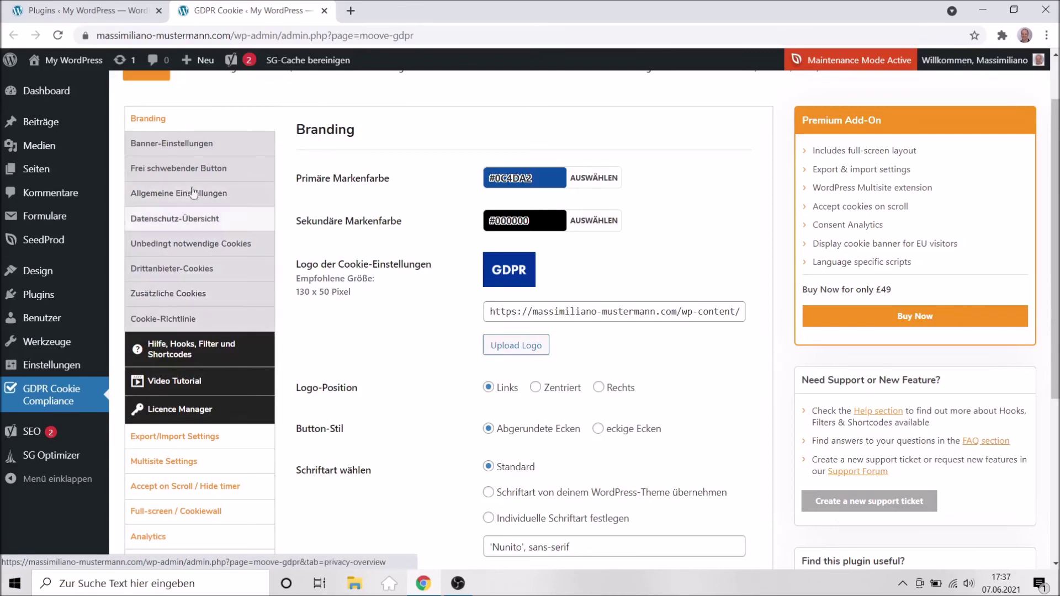
In the cookie banner settings, change the pronoun in the banner text's first sentence to the formal "Ihnen"
left_click(168, 150)
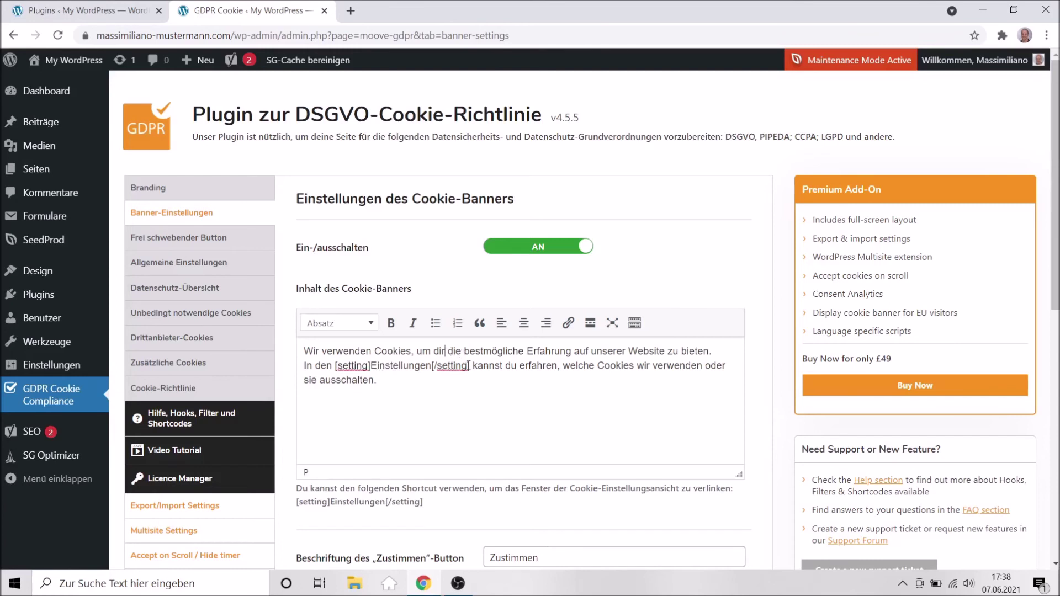
key("BackSpace")
key("BackSpace")
key("BackSpace")
type("Ihnen")
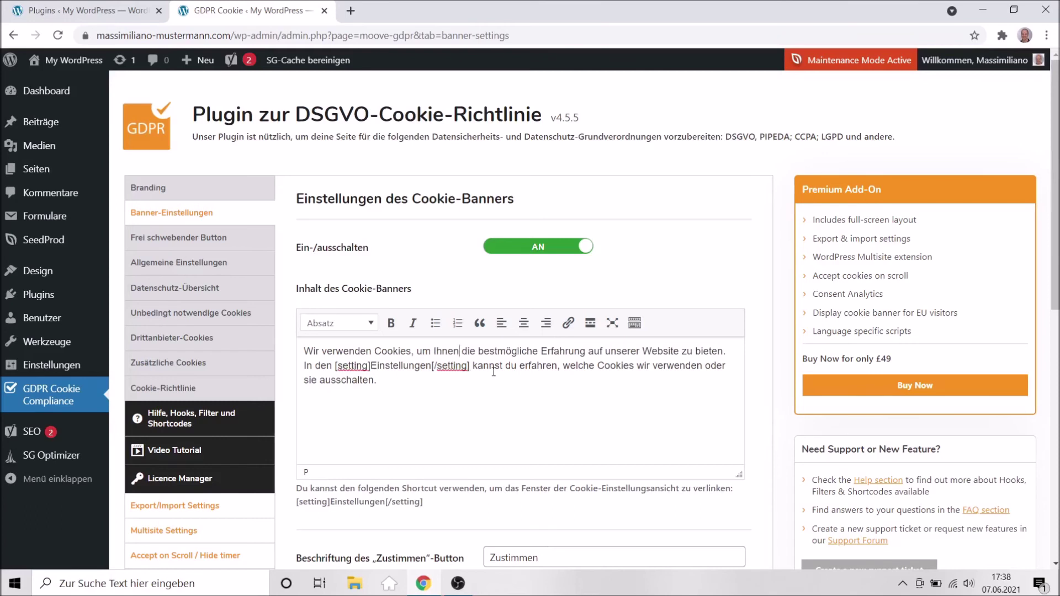
Reword the banner text's second sentence to the formal "können Sie erfahren" and save the banner settings
left_click_drag(473, 367, 518, 373)
type("können ")
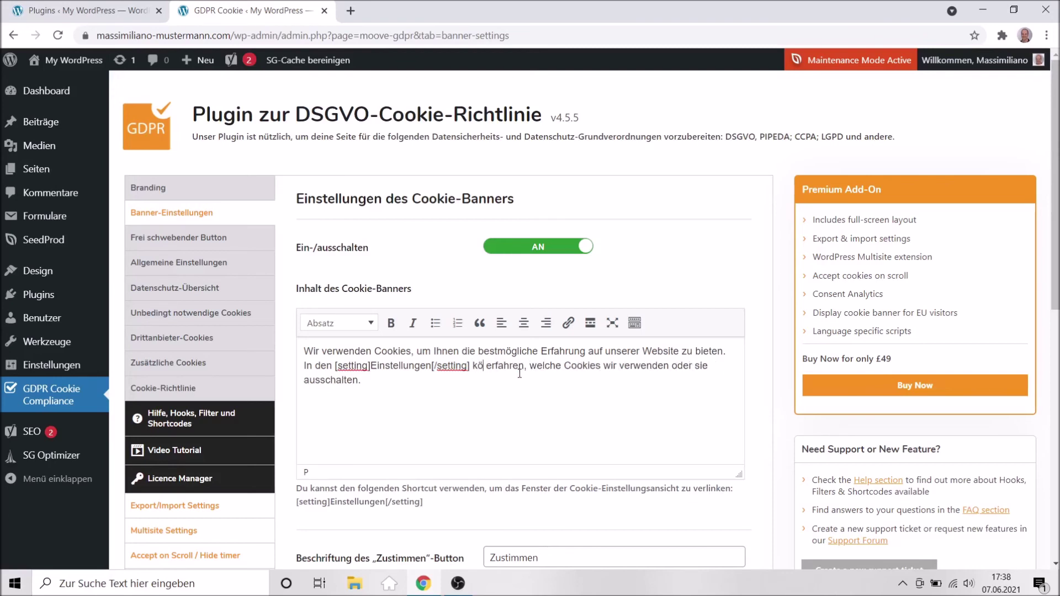
type("Sie")
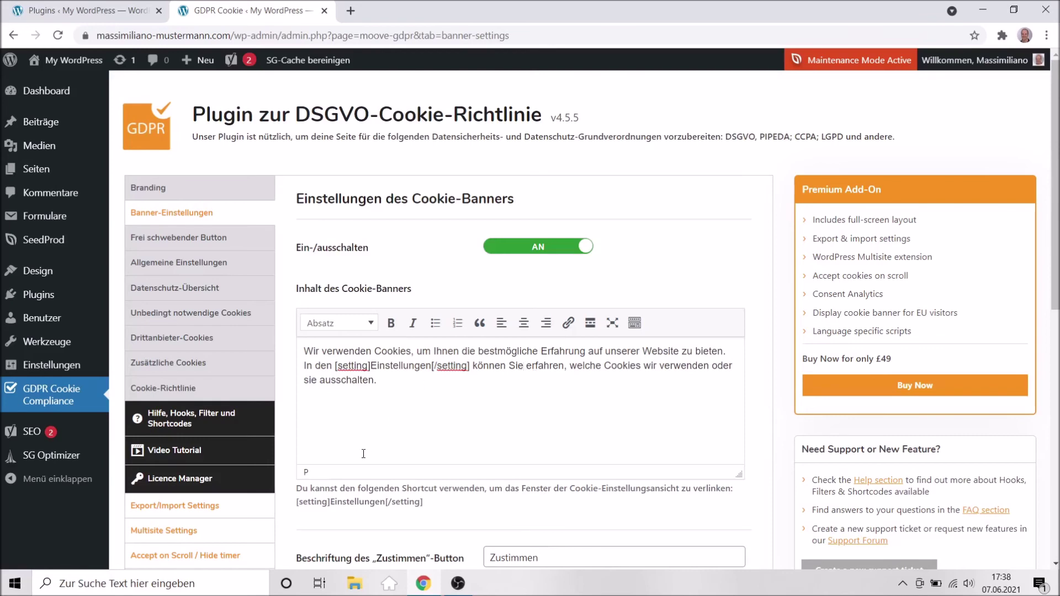
scroll(362, 452, "down", 10)
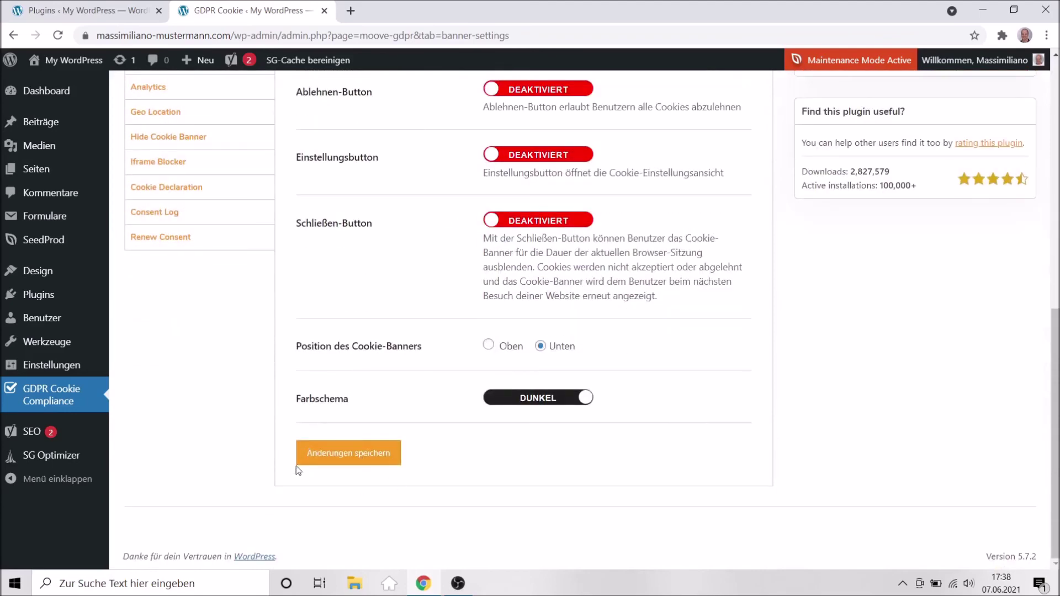
left_click(342, 458)
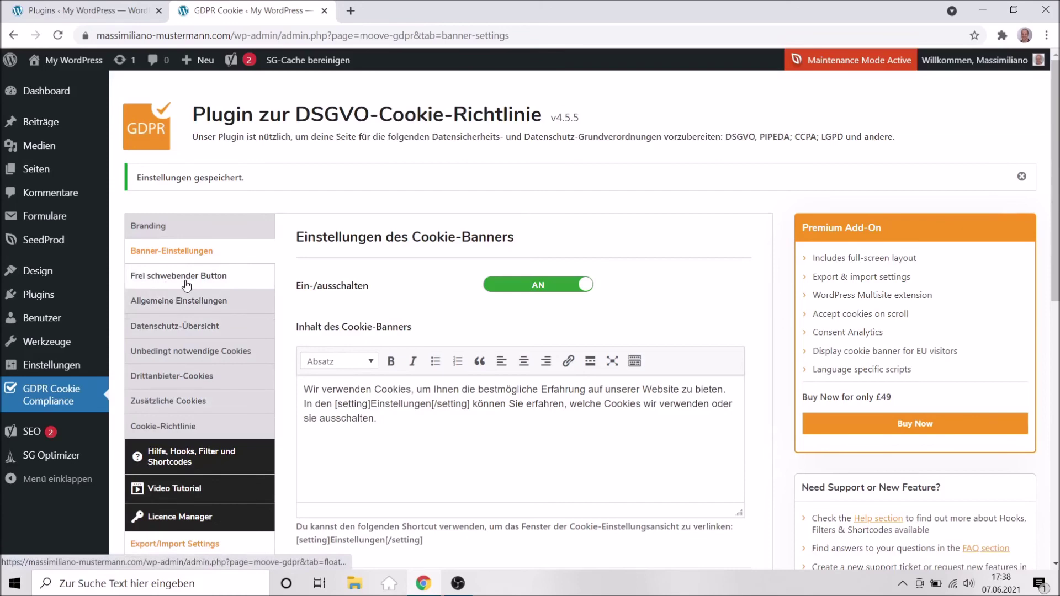
In the cookie plugin's general settings, set the consent expiry to 0 days and save the changes
left_click(183, 310)
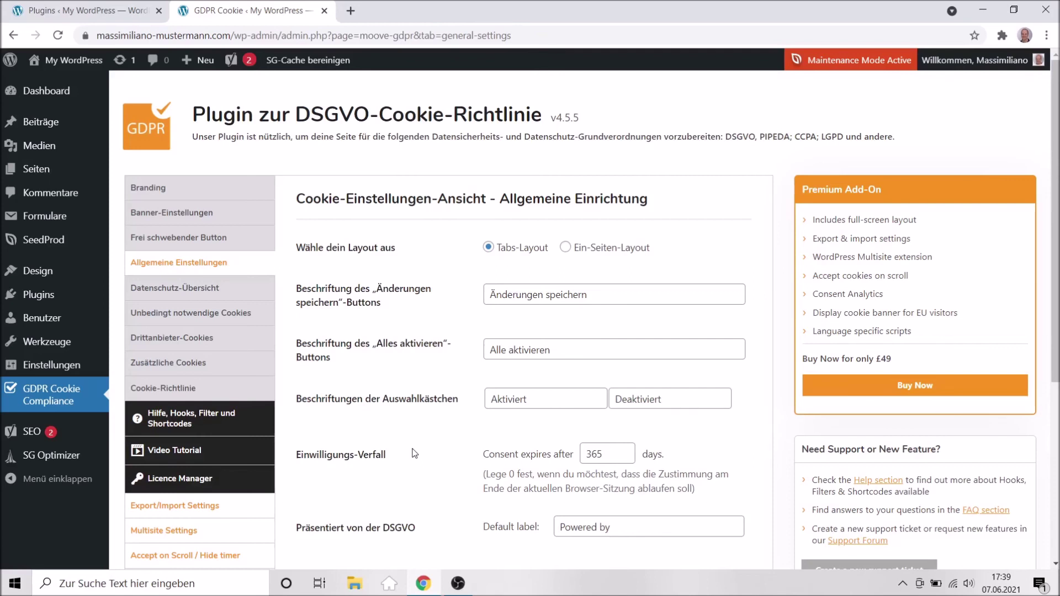
left_click(598, 451)
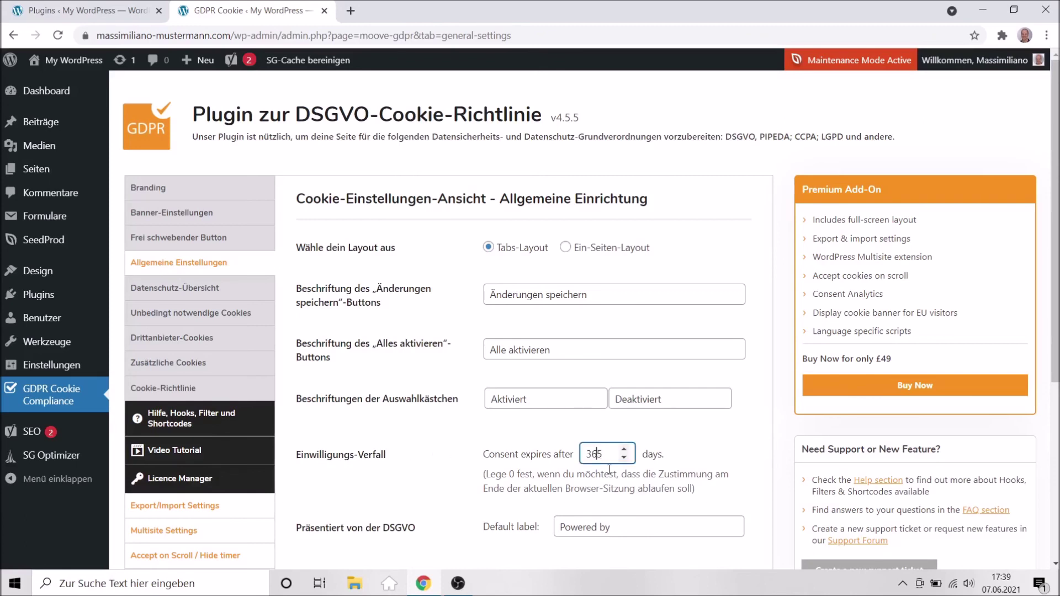
key("BackSpace")
key("BackSpace")
key("BackSpace")
type("0")
scroll(424, 472, "down", 4)
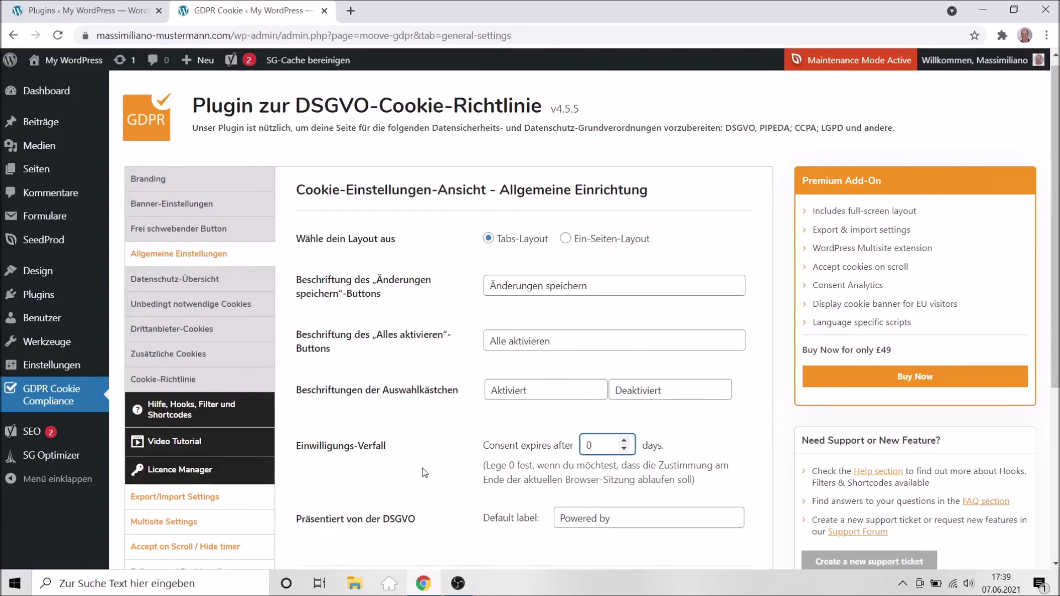
left_click(366, 401)
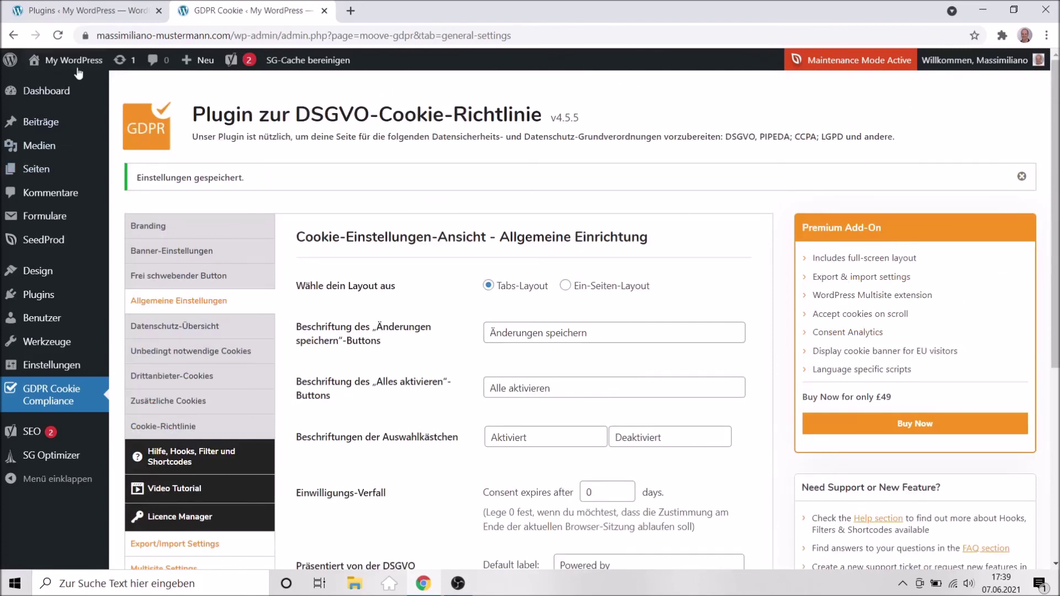
Check the cookie banner on the live website in a new tab, accept the cookies, and close that tab
right_click(58, 83)
left_click(83, 88)
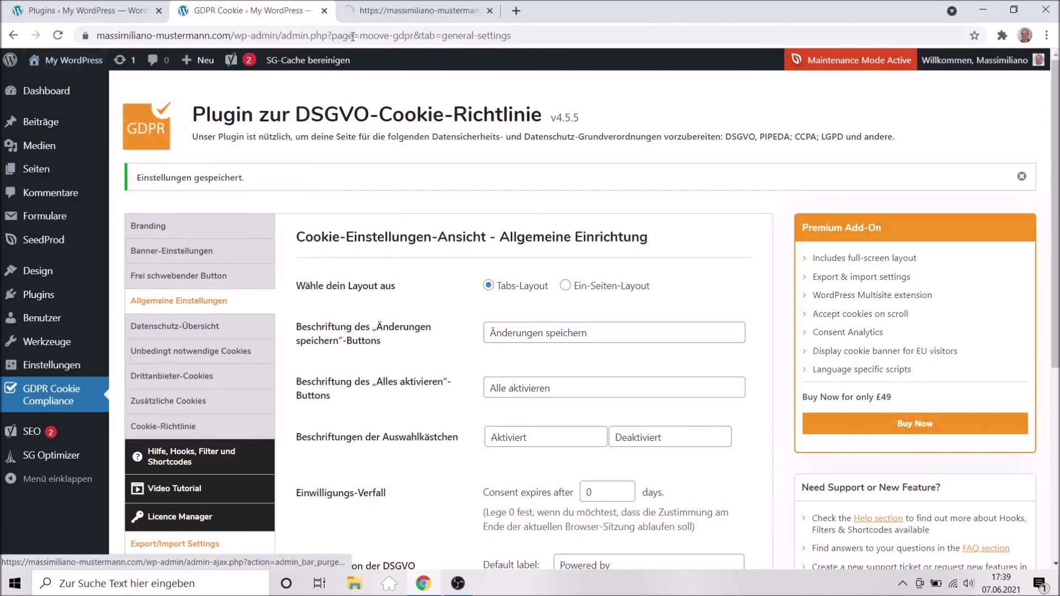
left_click(397, 11)
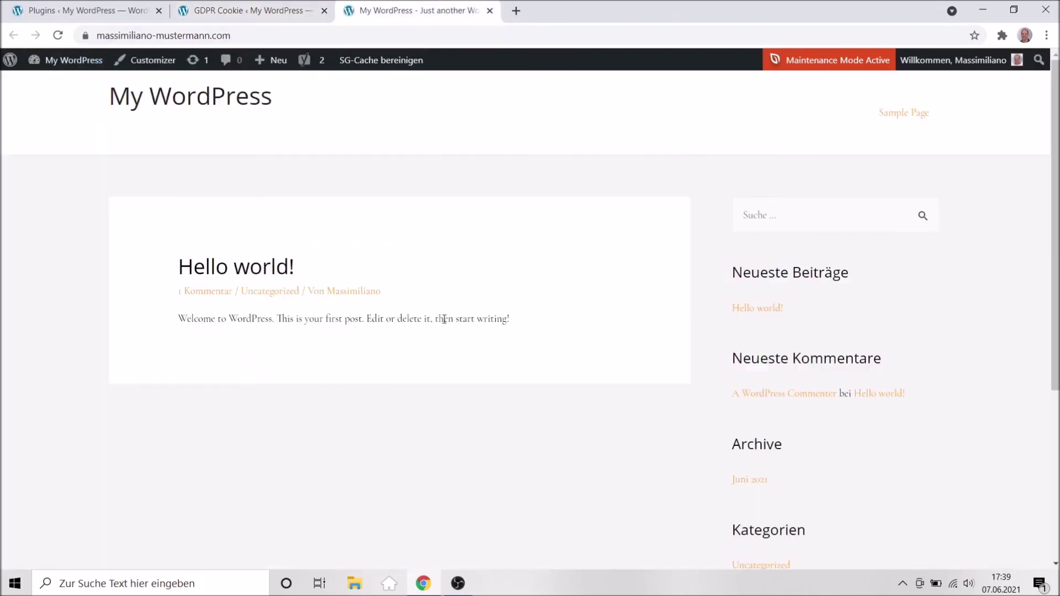
scroll(444, 319, "down", 5)
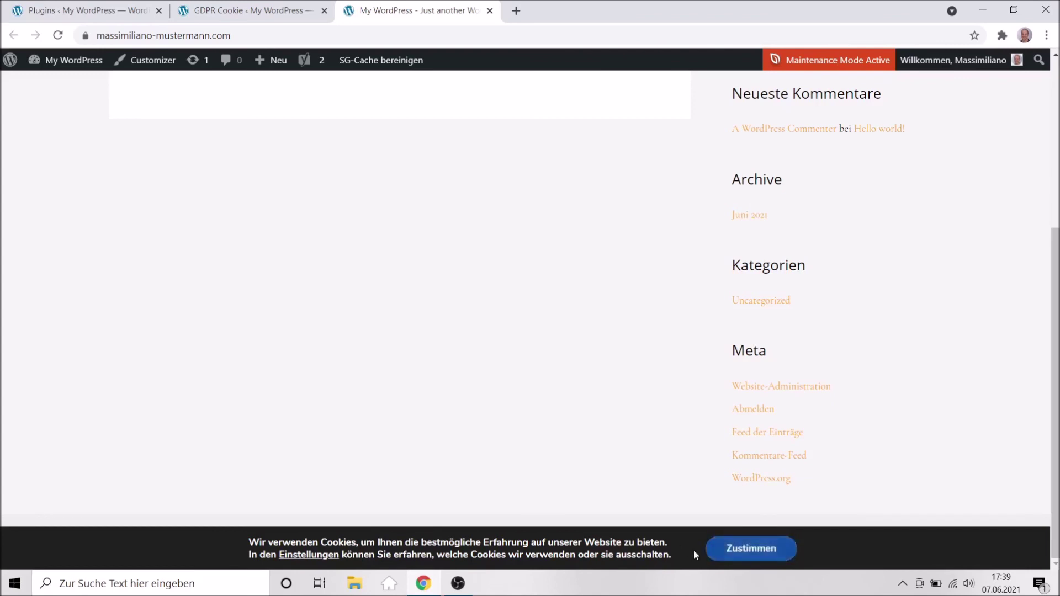
left_click(743, 550)
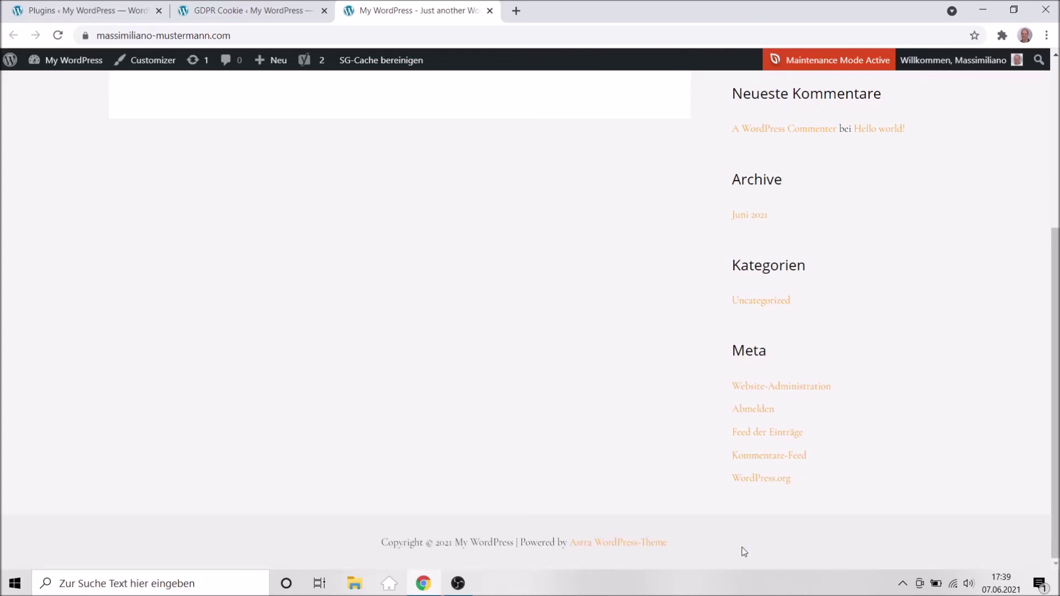
left_click(490, 11)
Search the directory of installable plugins for "social Media"
mouse_move(97, 315)
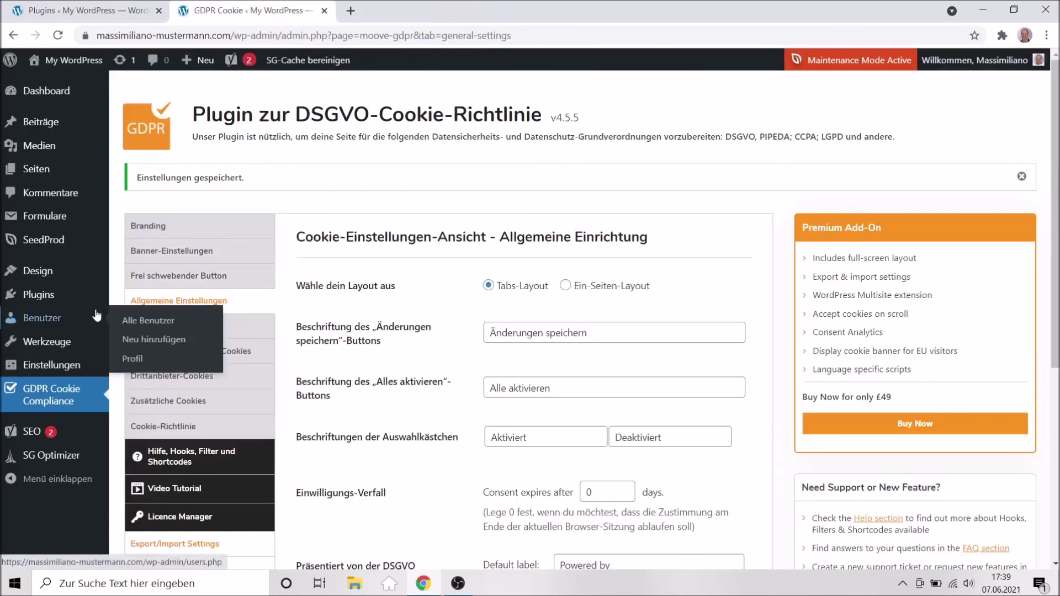
mouse_move(72, 350)
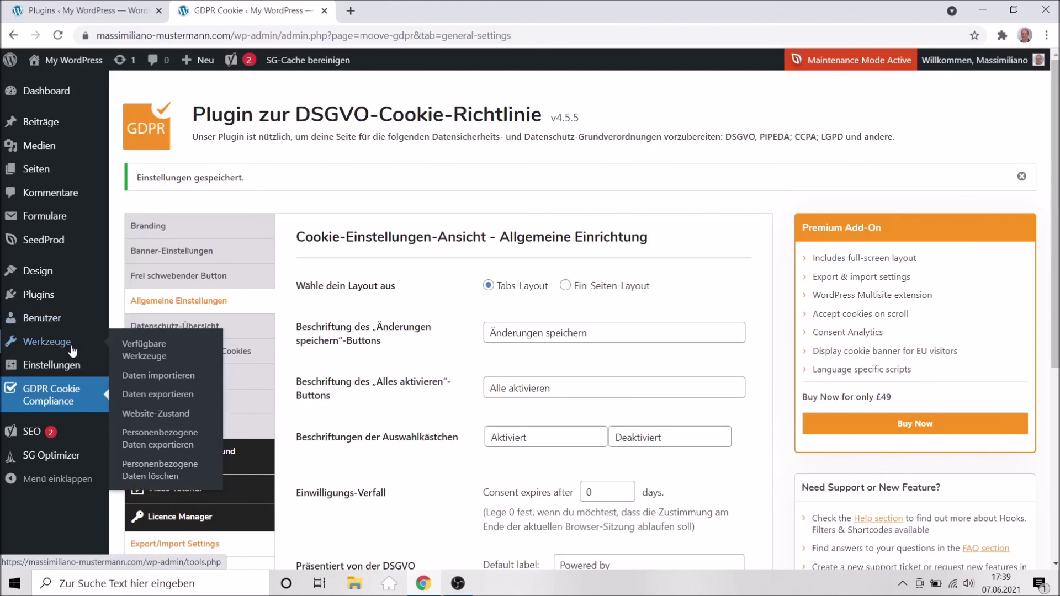
mouse_move(44, 295)
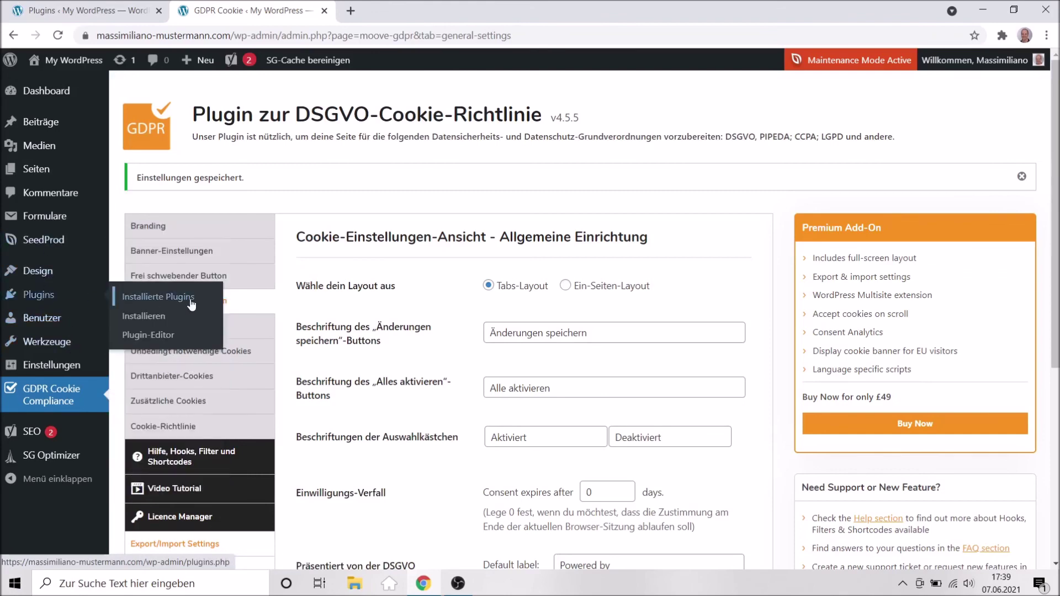
left_click(145, 318)
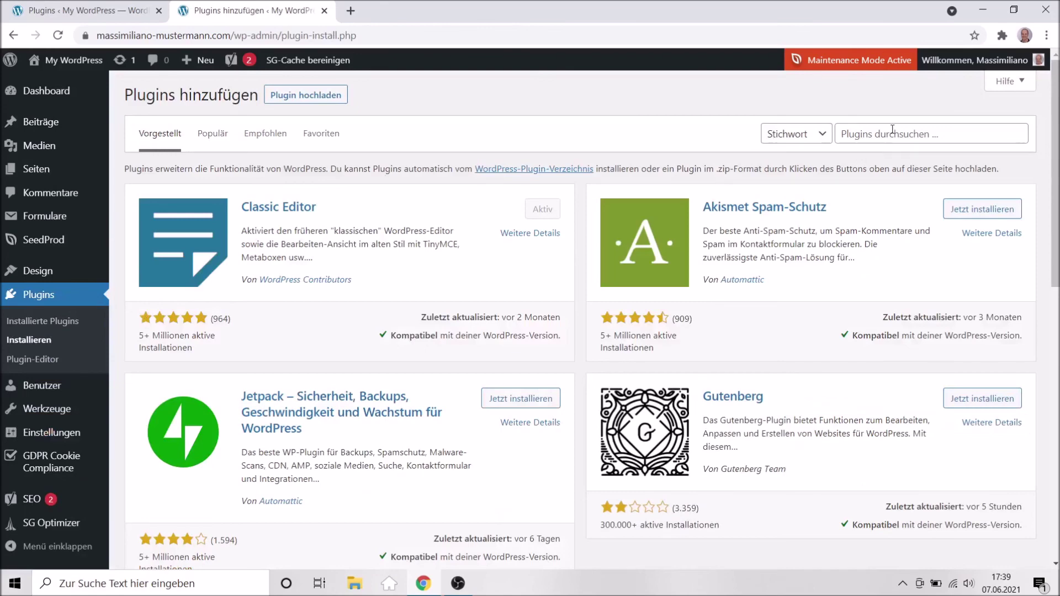
left_click(887, 133)
type("so")
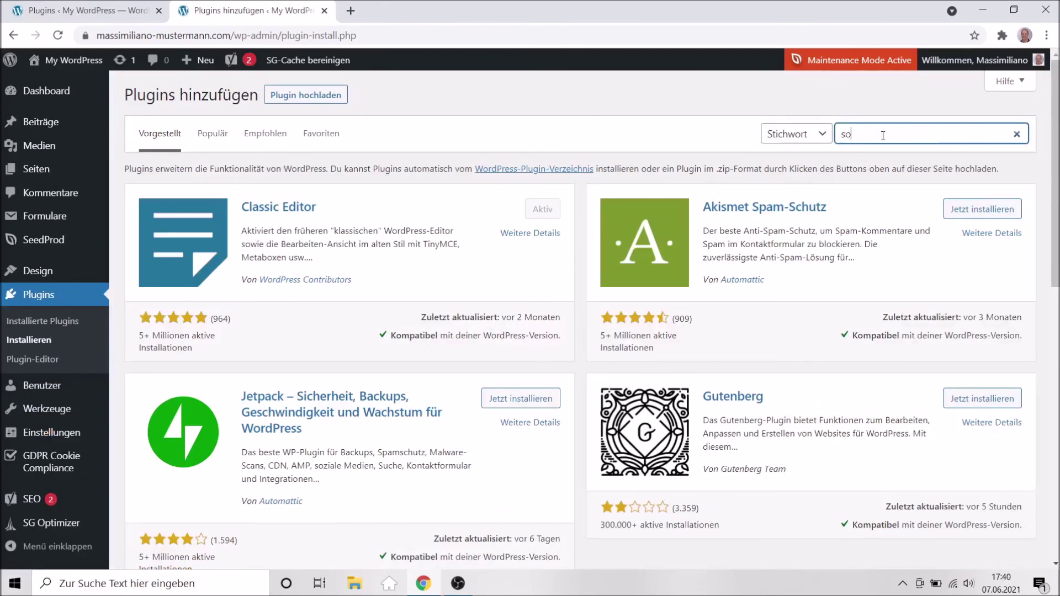
type("cial Media")
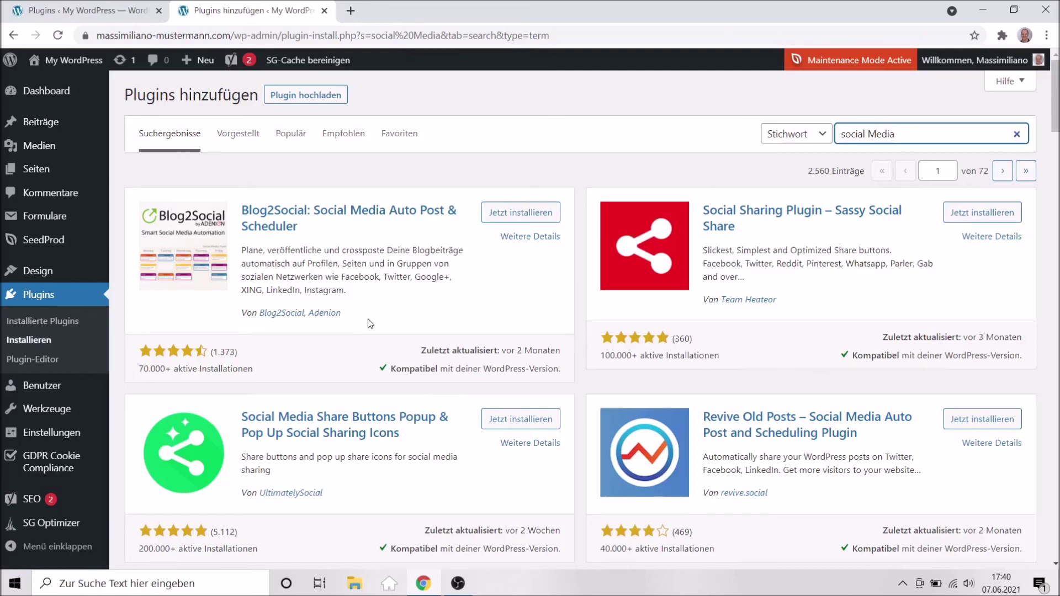
Install the Social Symbole Widget & Block by WPZOOM plugin from the search results
scroll(369, 323, "down", 4)
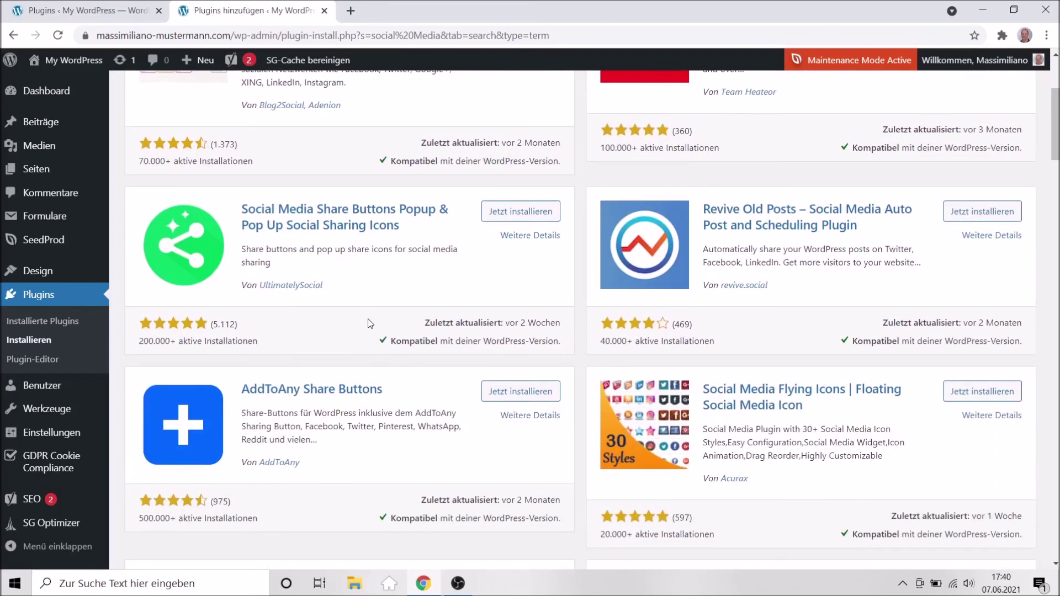
scroll(369, 323, "up", 3)
scroll(369, 324, "down", 9)
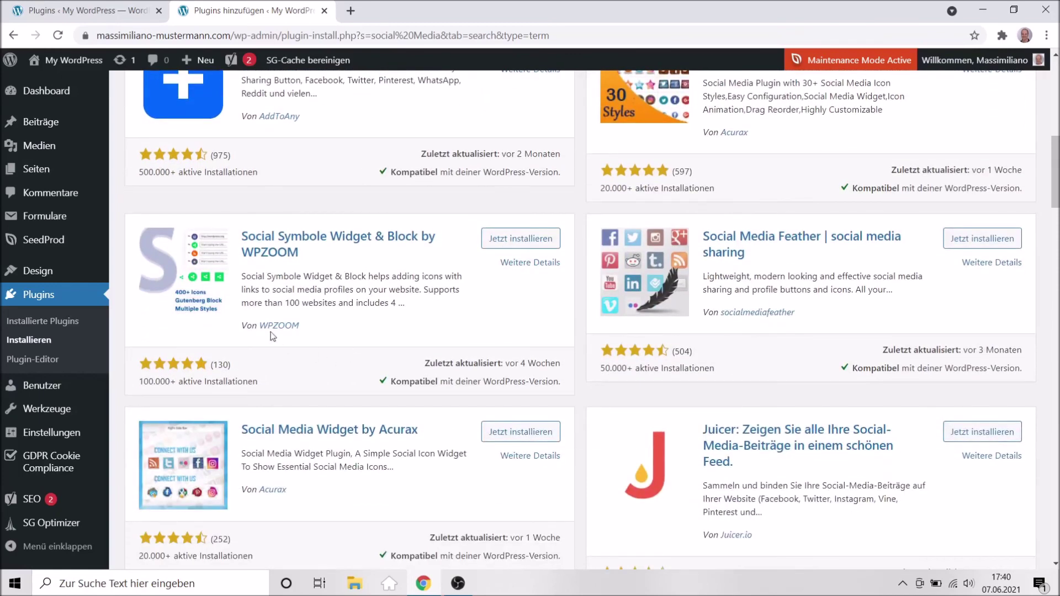
left_click(523, 246)
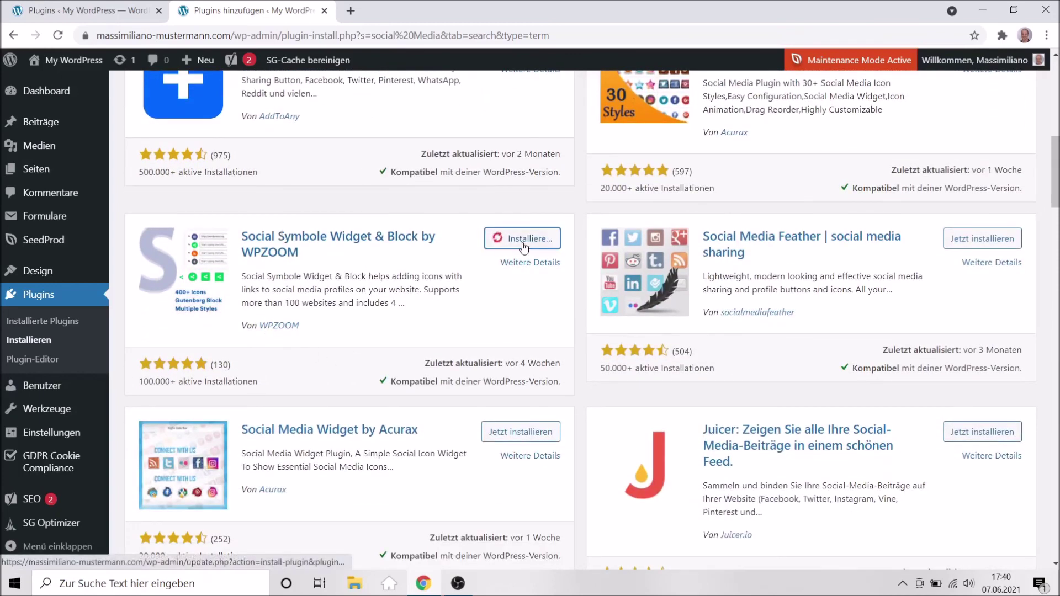